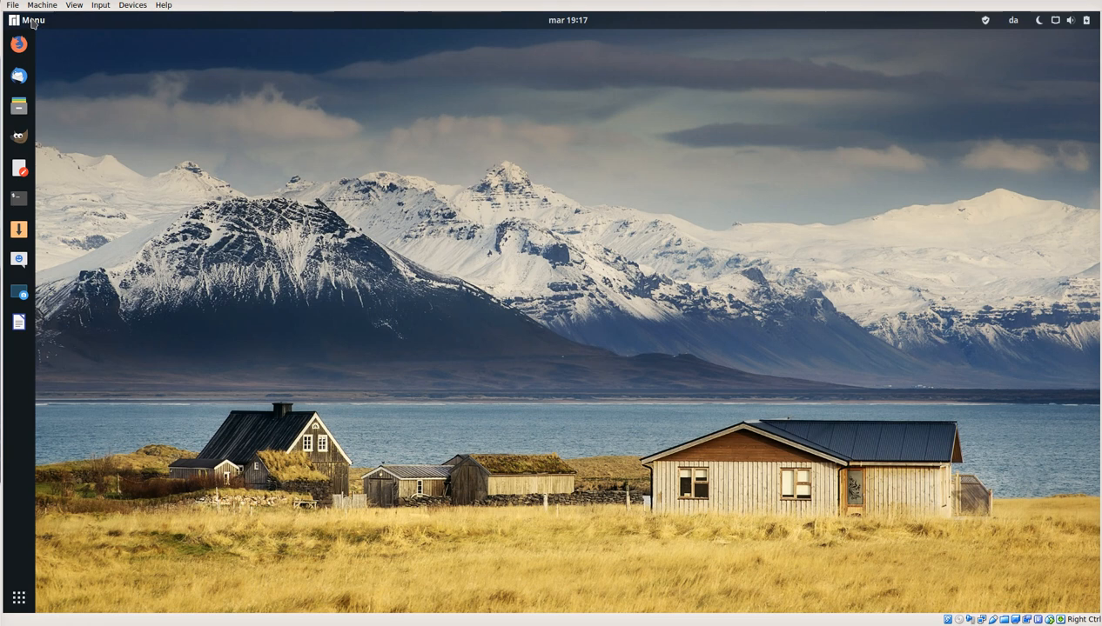
left_click(34, 23)
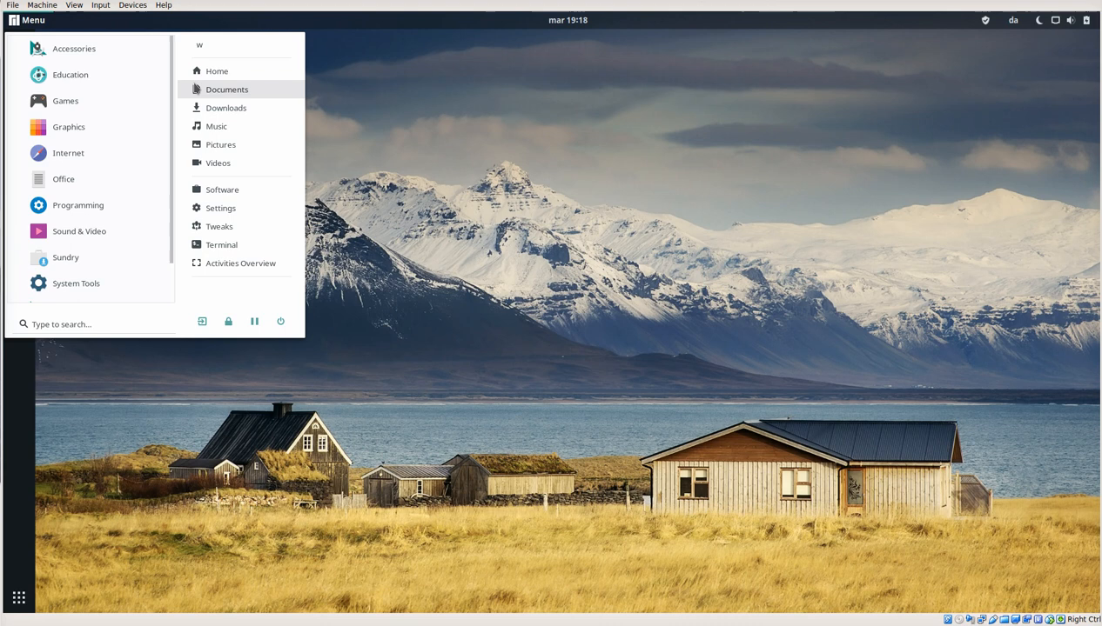
left_click(461, 143)
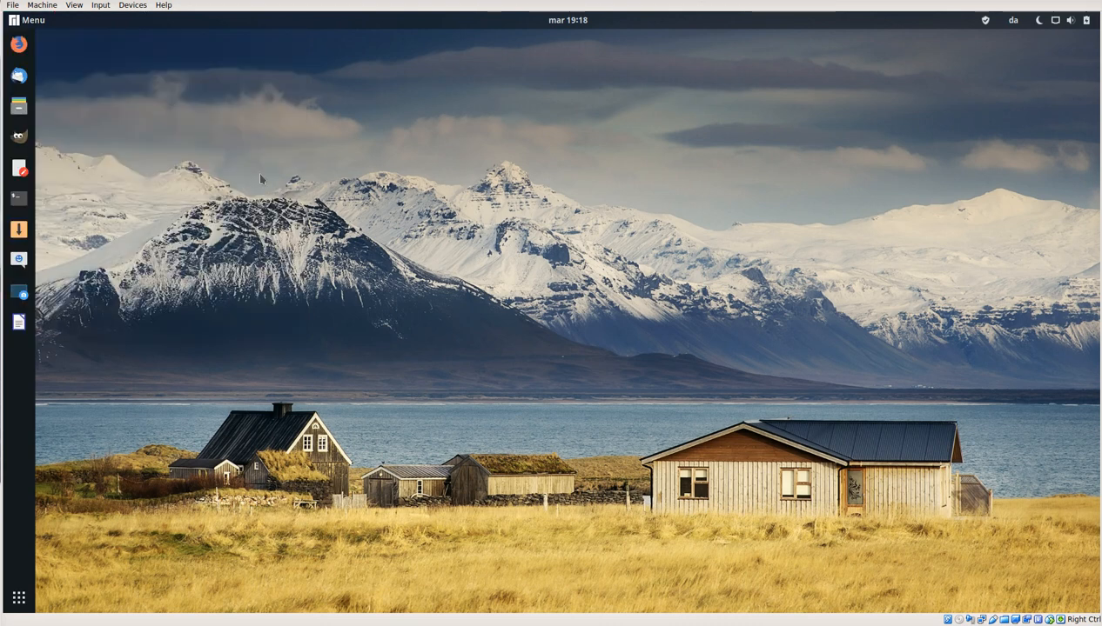
right_click(92, 108)
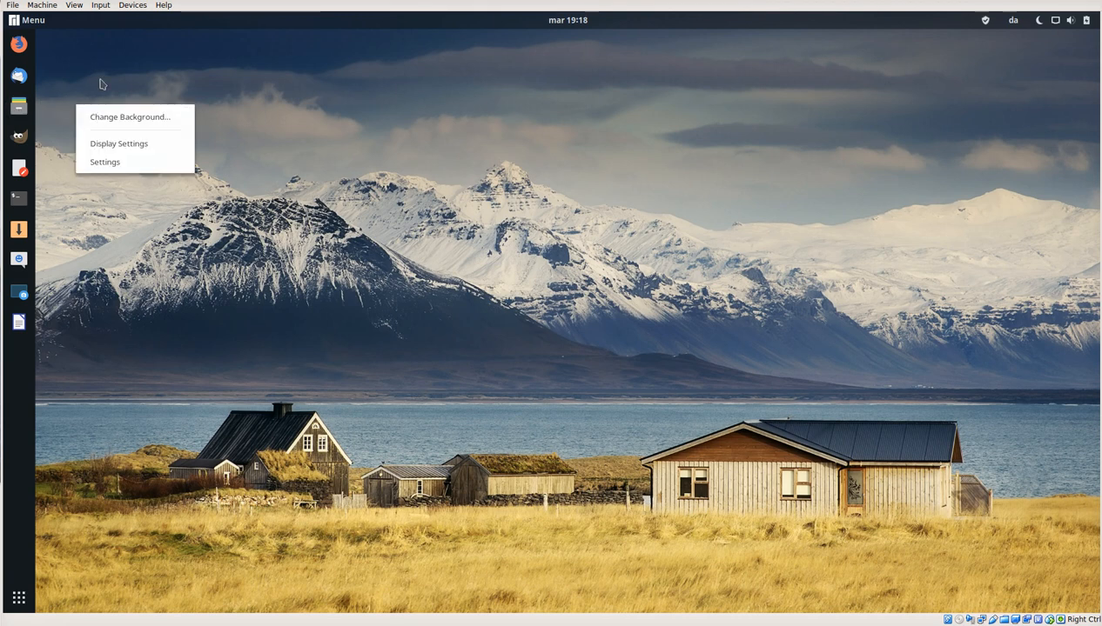
left_click(100, 84)
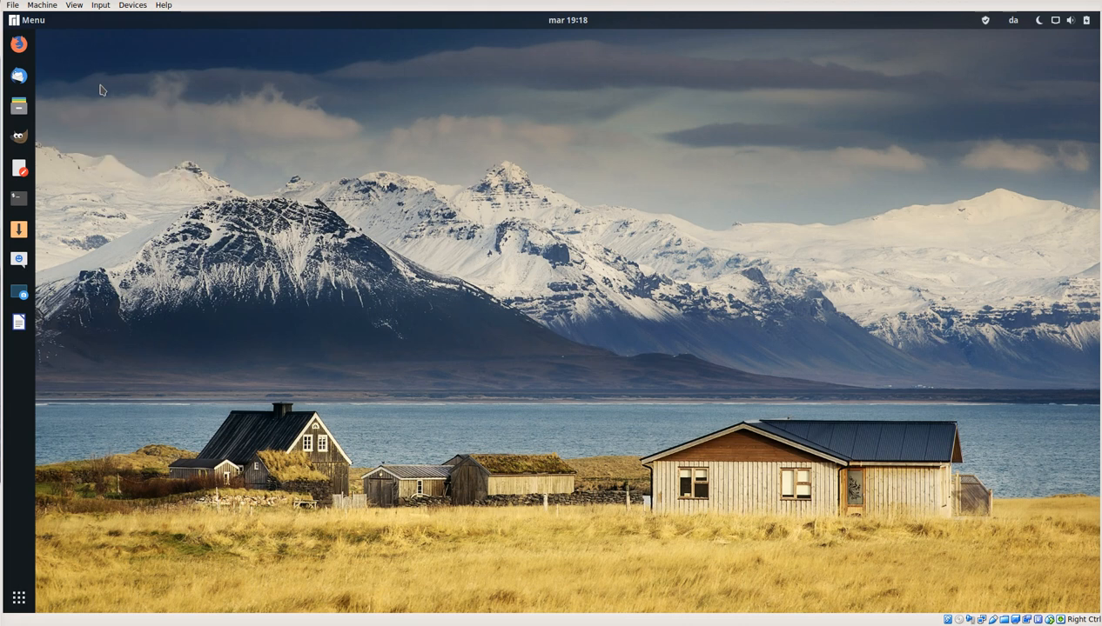
Step: Open the Desktop folder in the file manager, look through its view options and window menu, and close the file manager
left_click(19, 107)
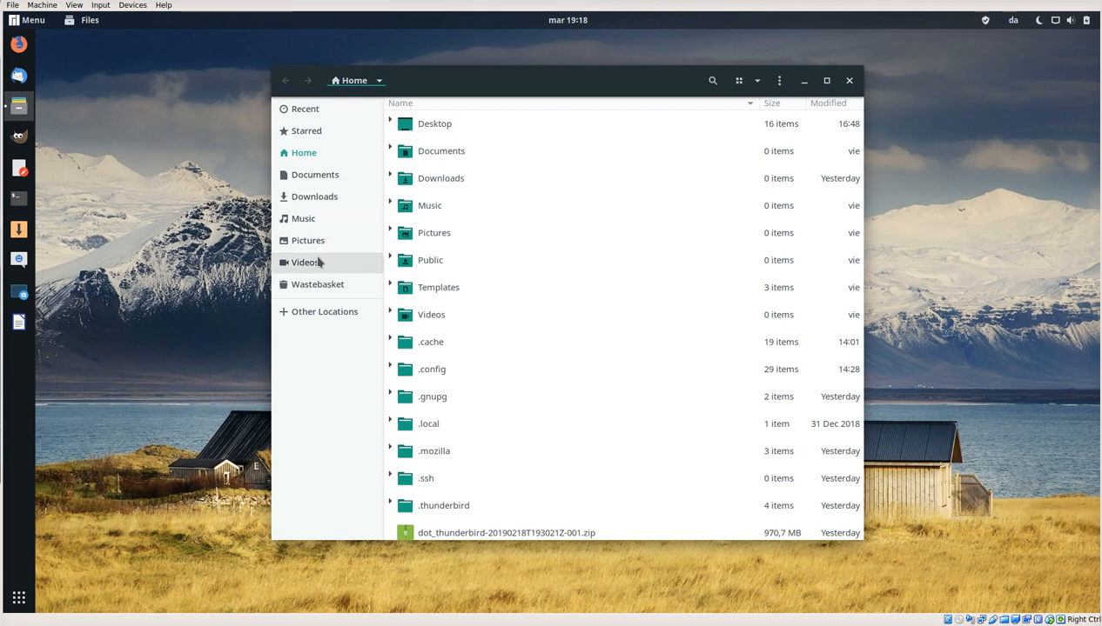
double_click(434, 124)
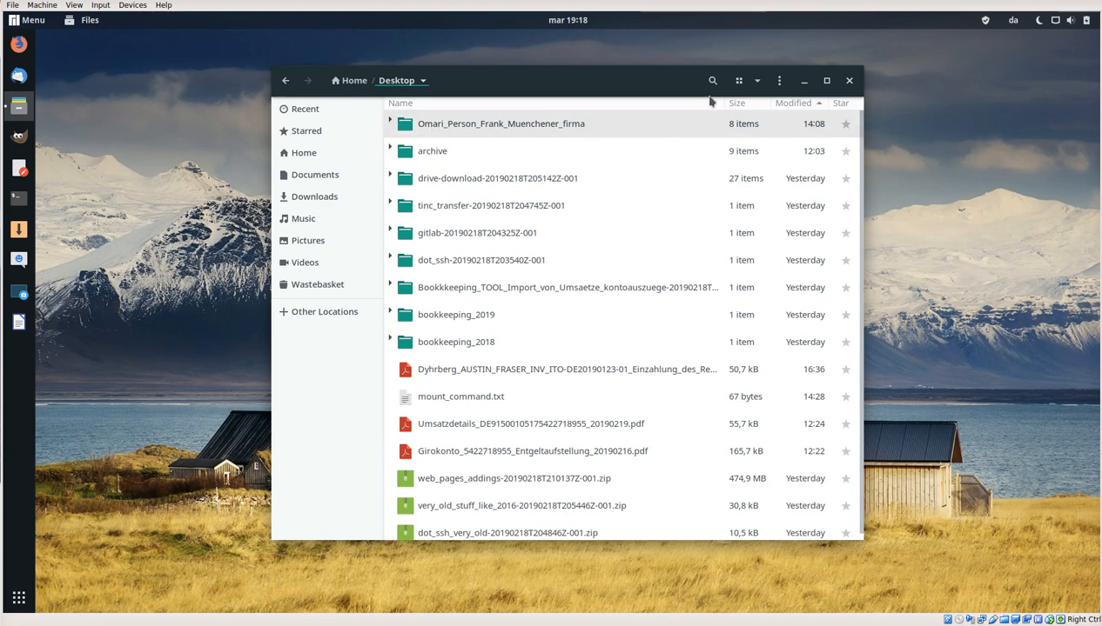
left_click(757, 88)
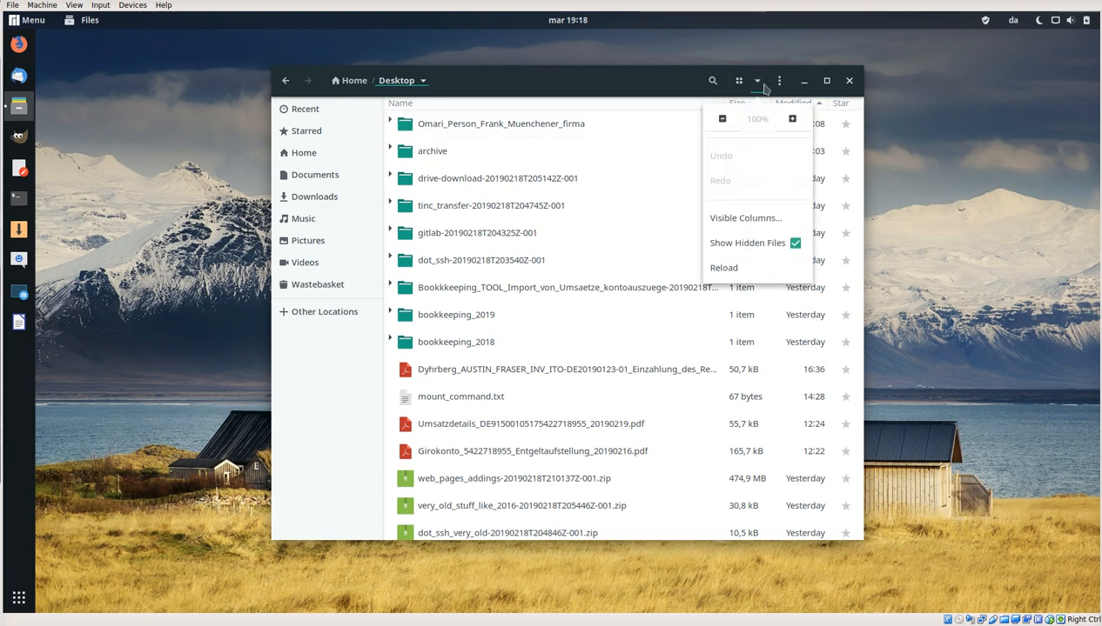
left_click(780, 84)
left_click(780, 84)
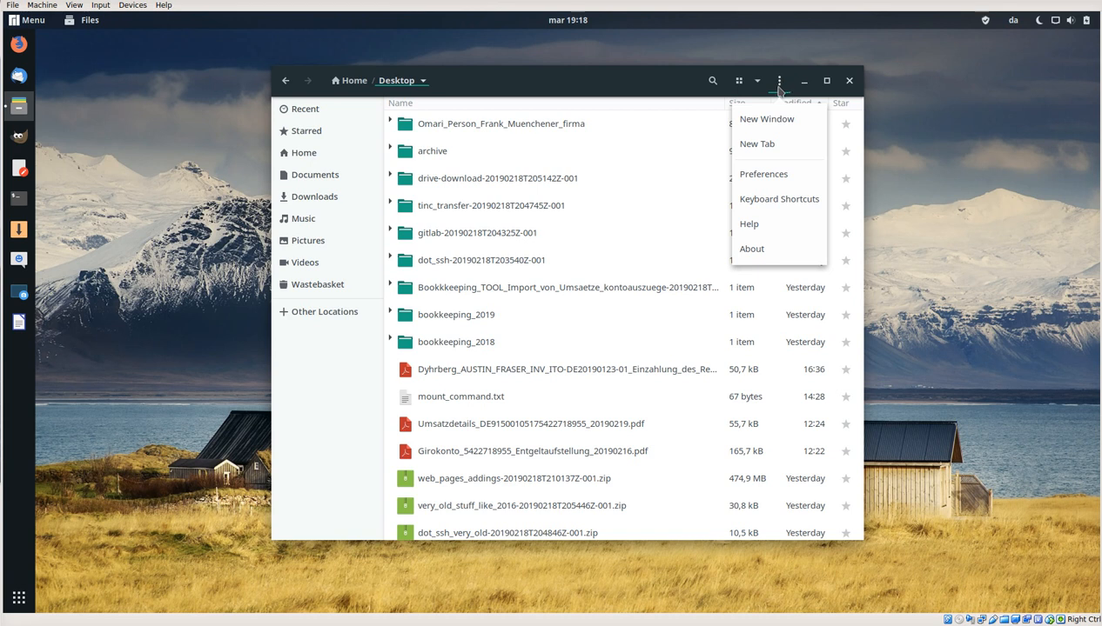
left_click(561, 80)
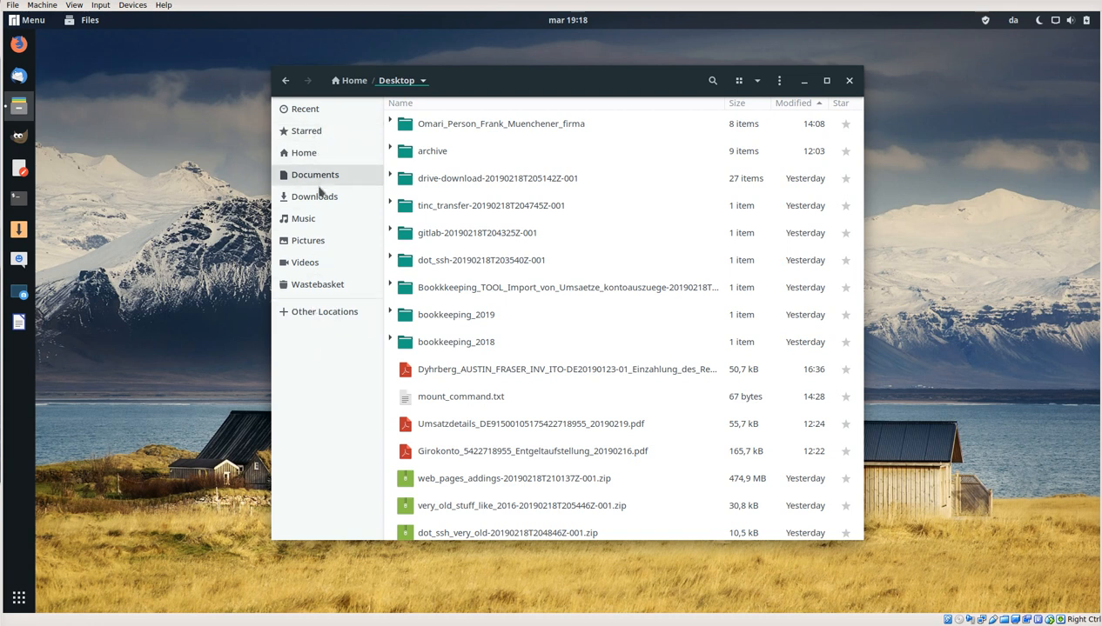
left_click_drag(488, 87, 554, 92)
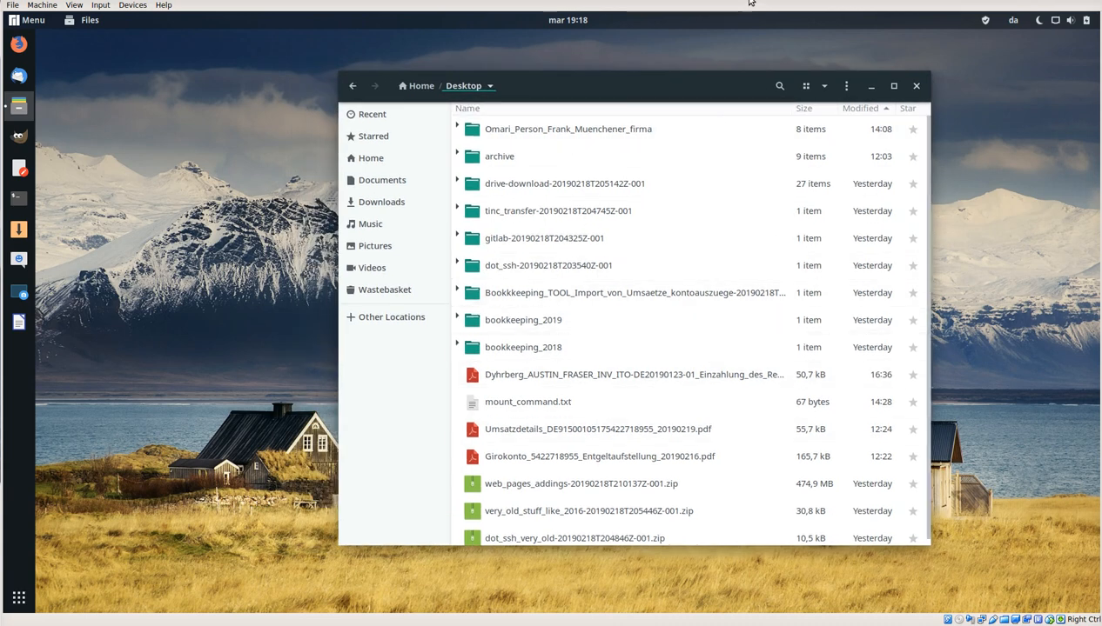
left_click(916, 86)
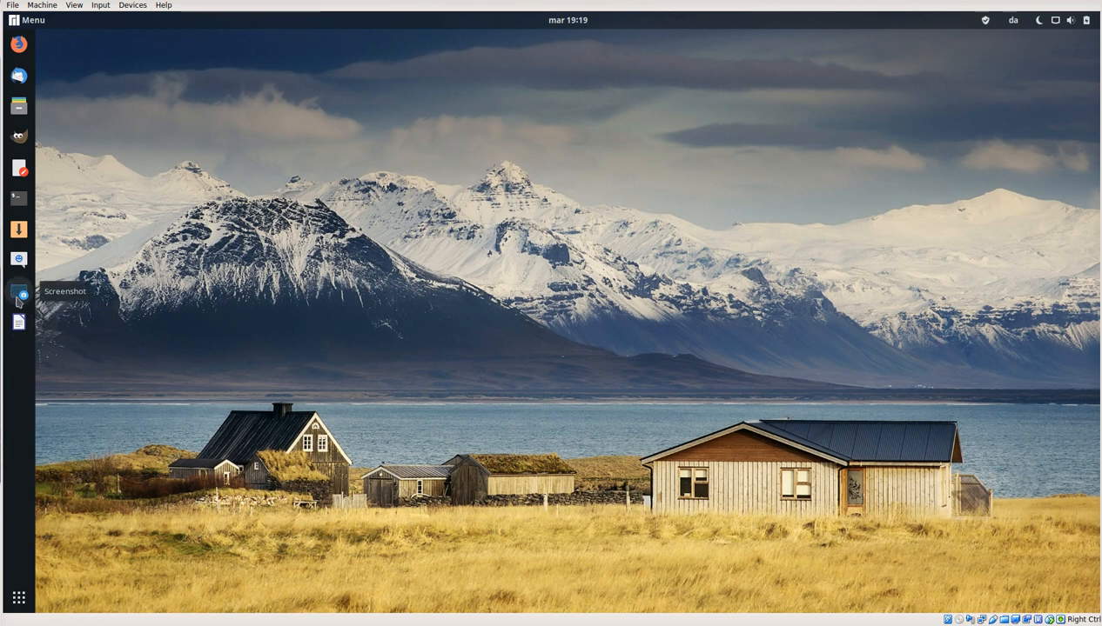
Step: Open the package manager and show the list of available updates
left_click(19, 231)
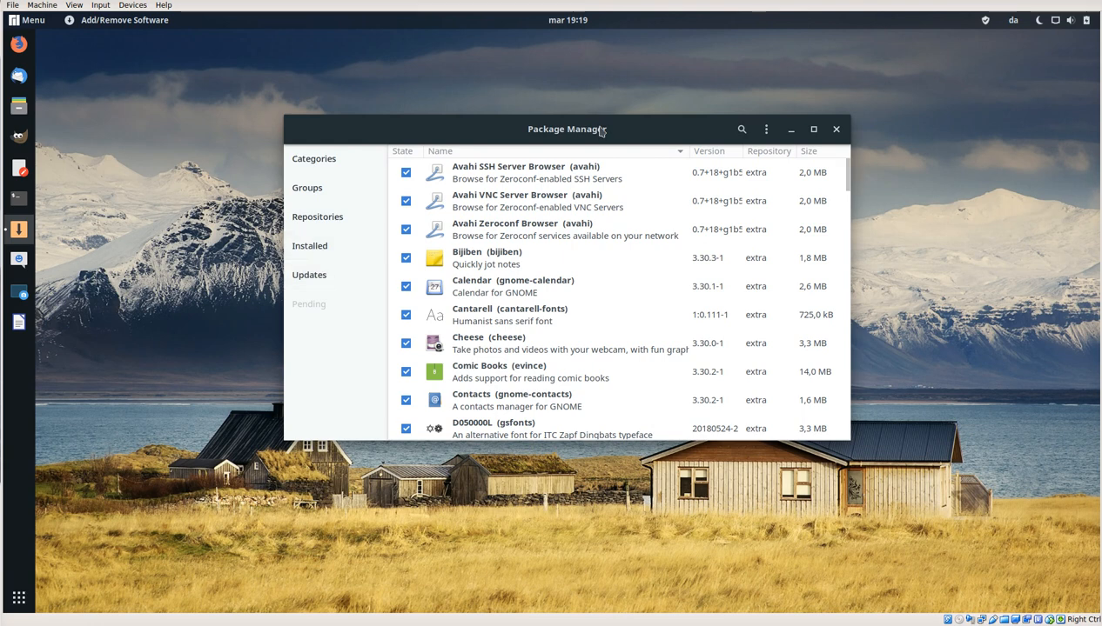
left_click_drag(635, 133, 638, 155)
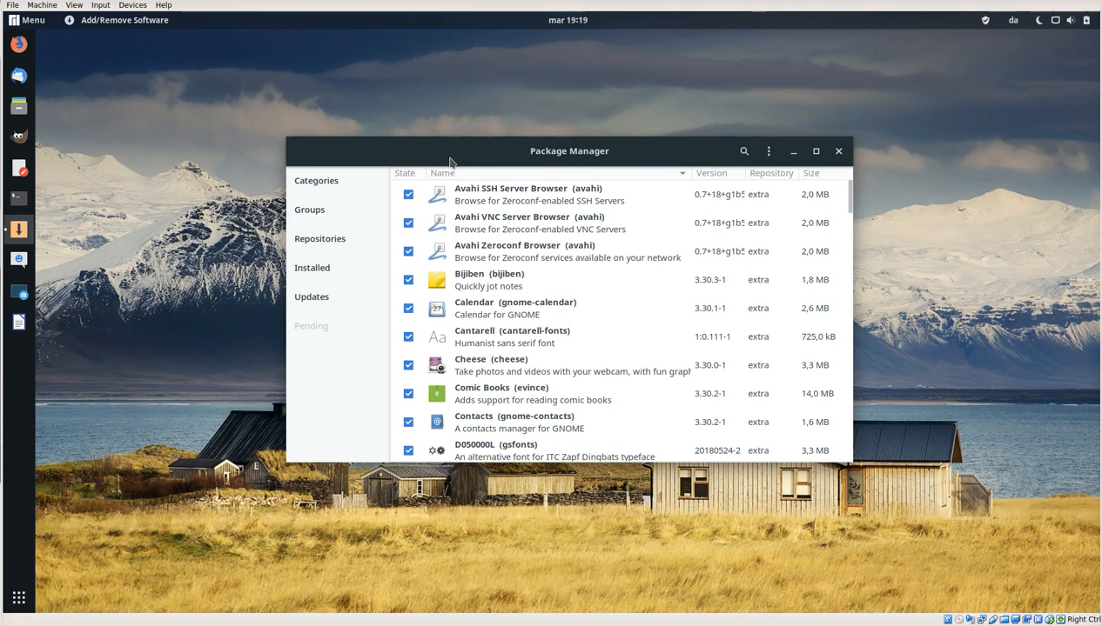
left_click(312, 298)
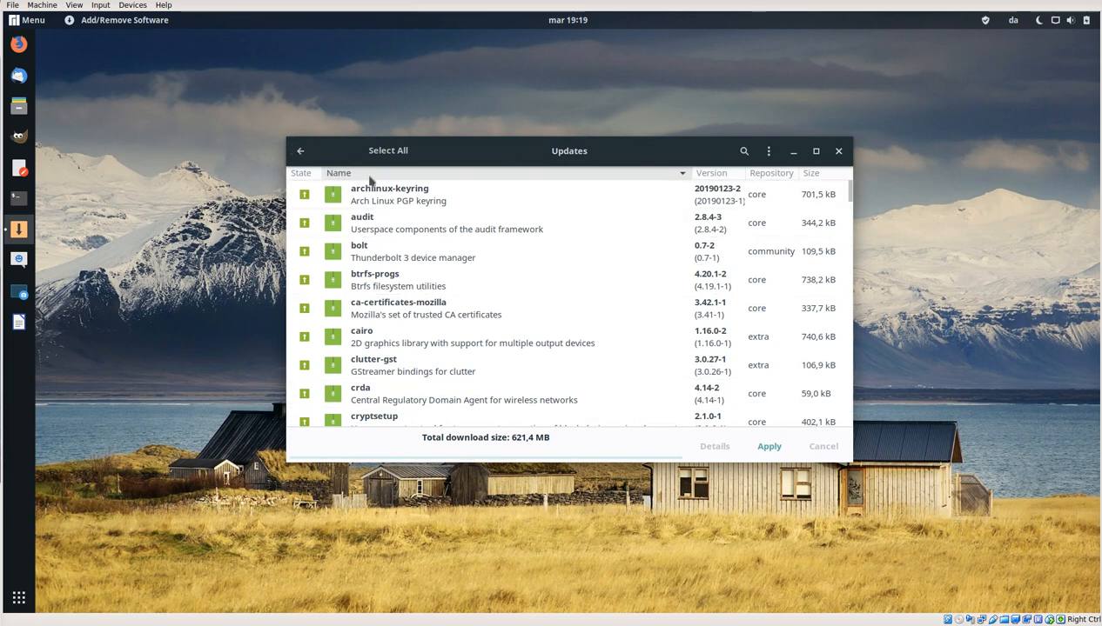
Step: Select all available updates and apply them, authenticating with the account password and committing the transaction
left_click(389, 152)
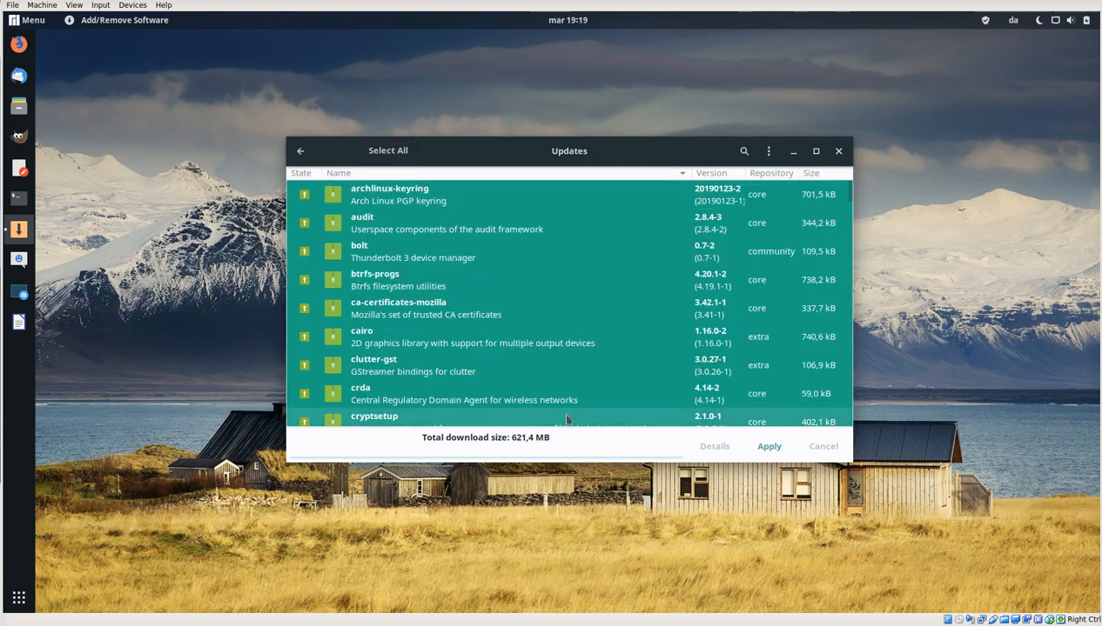
left_click(771, 449)
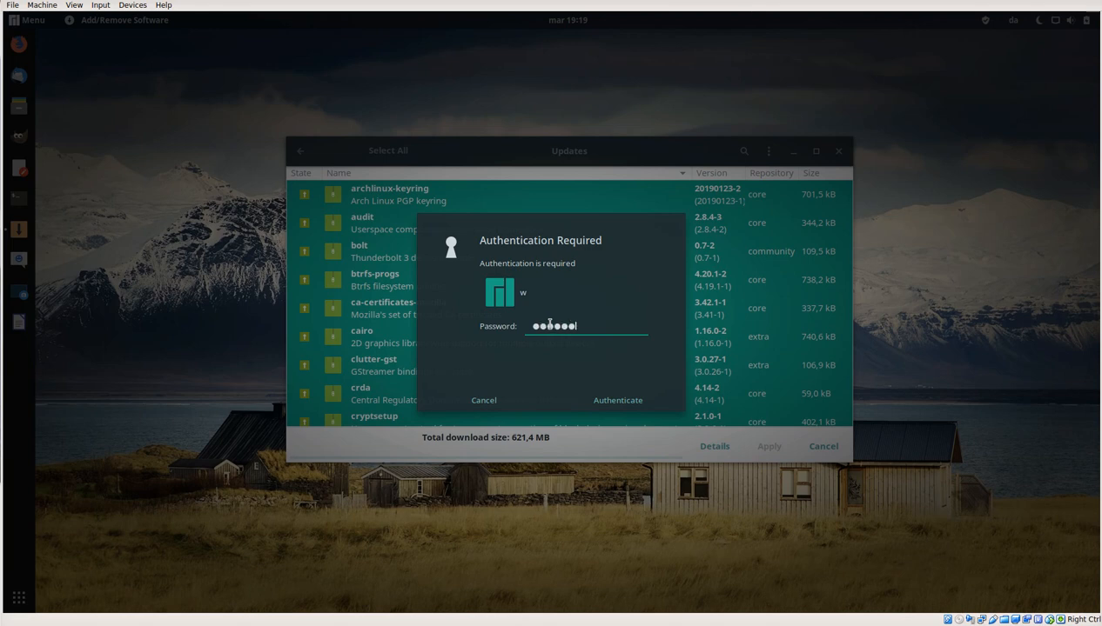
key("Return")
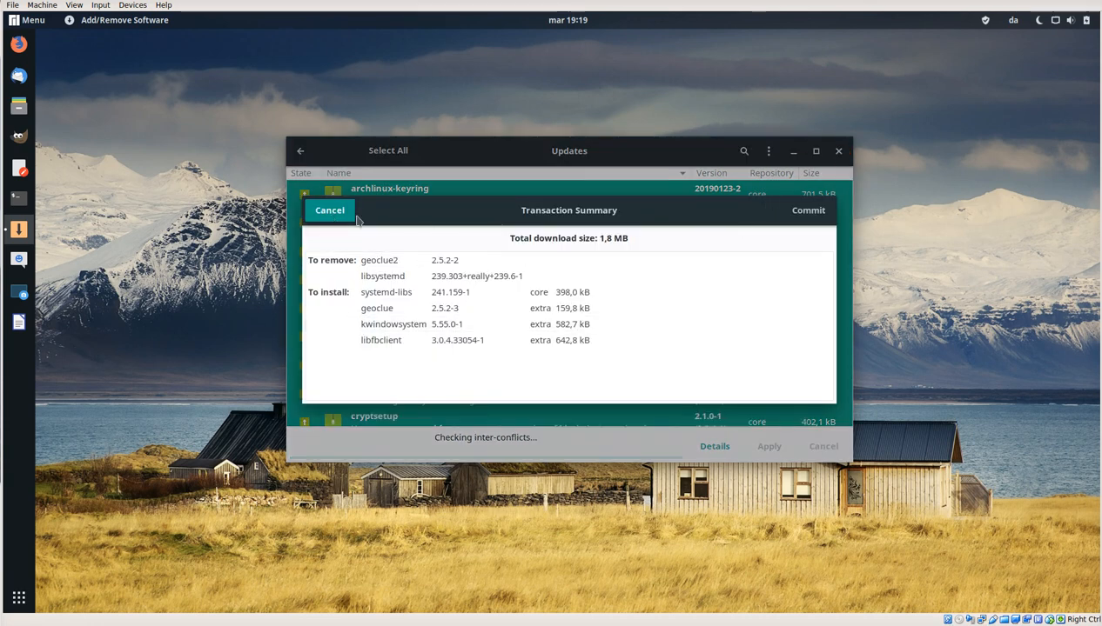
left_click(808, 212)
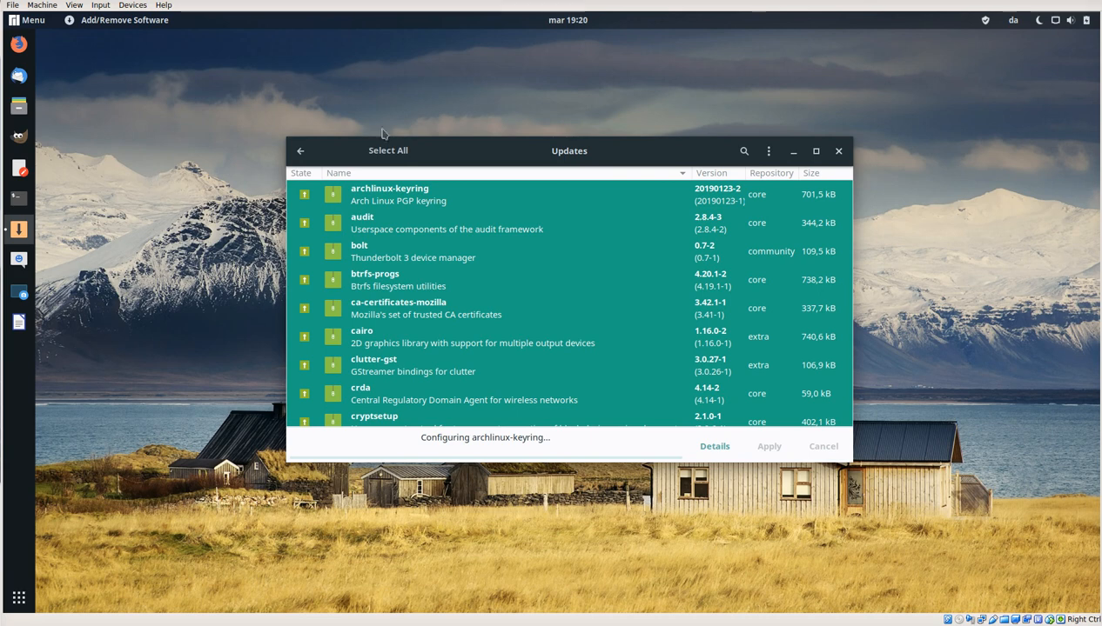
Step: Move the update window aside, bring in Firefox with the Manjaro Linux Wikipedia article, and read its Official Editions and Features sections
left_click_drag(451, 151, 677, 286)
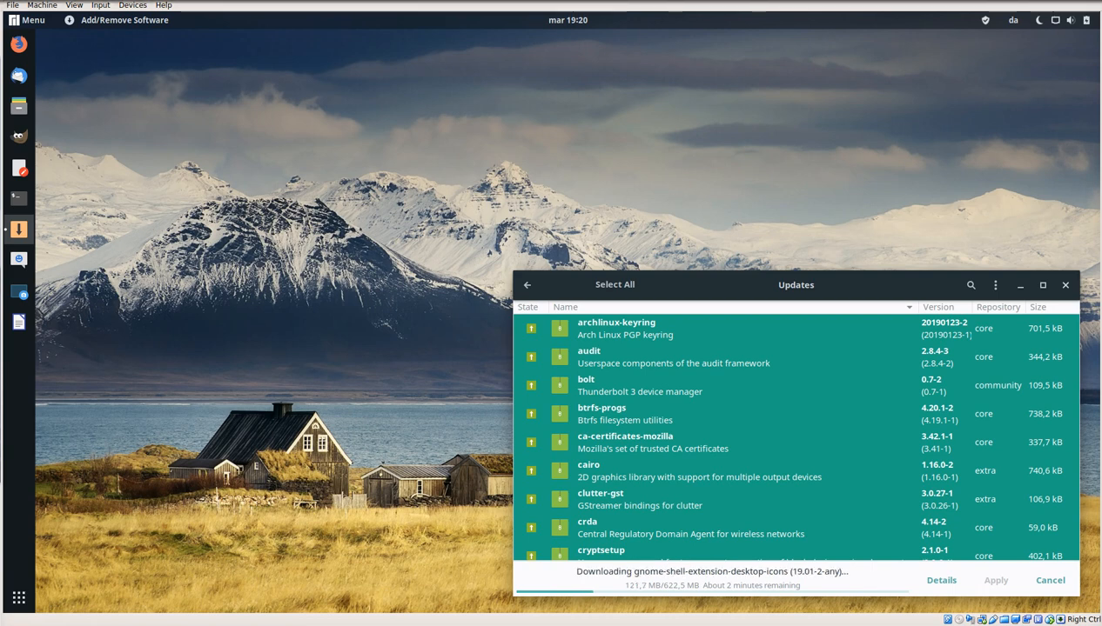
left_click_drag(1101, 139, 641, 38)
scroll(518, 258, "up", 10)
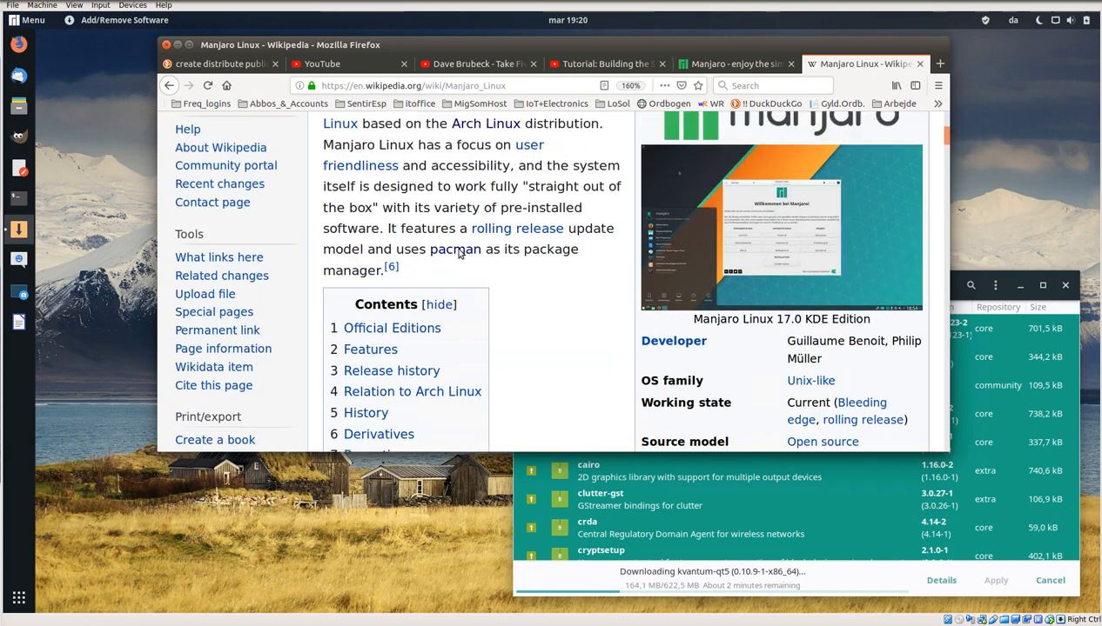
scroll(459, 252, "up", 1)
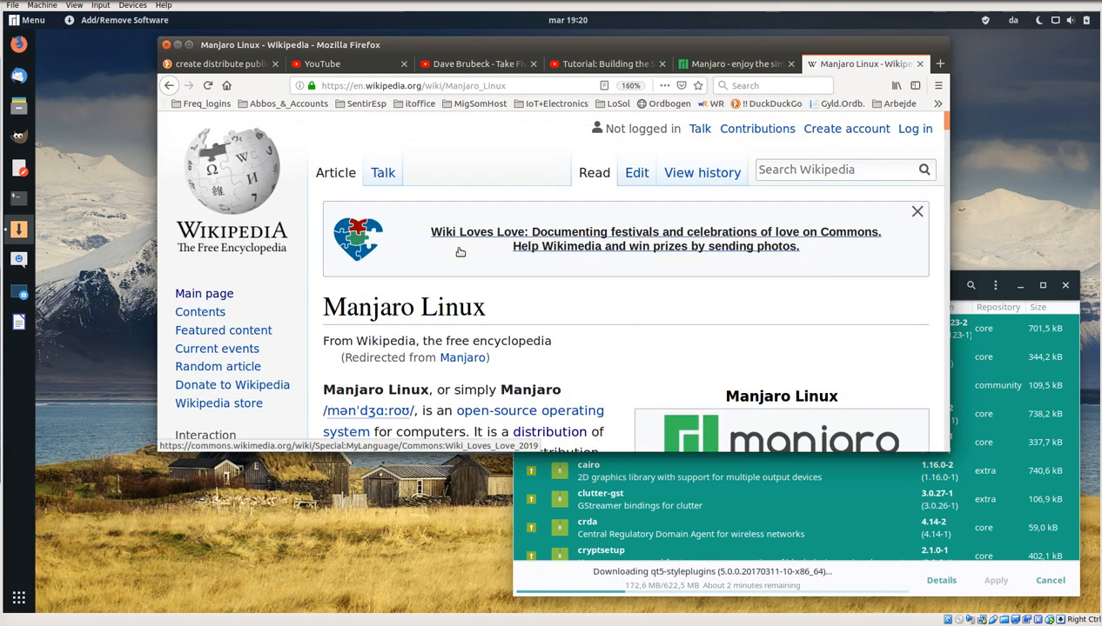
scroll(459, 253, "down", 3)
scroll(460, 252, "down", 6)
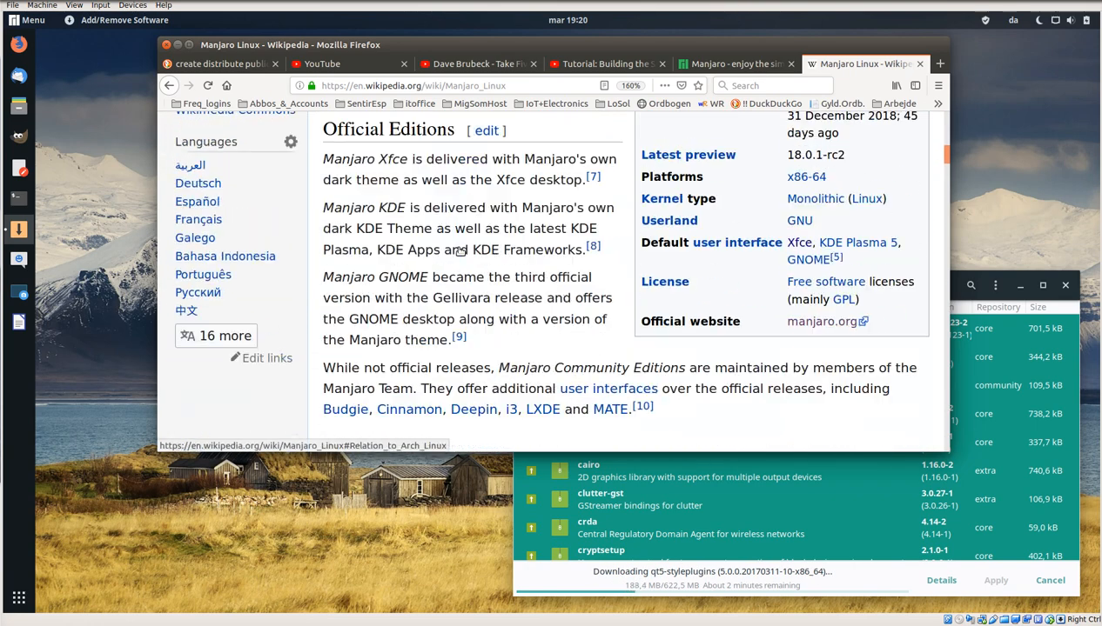
triple_click(385, 237)
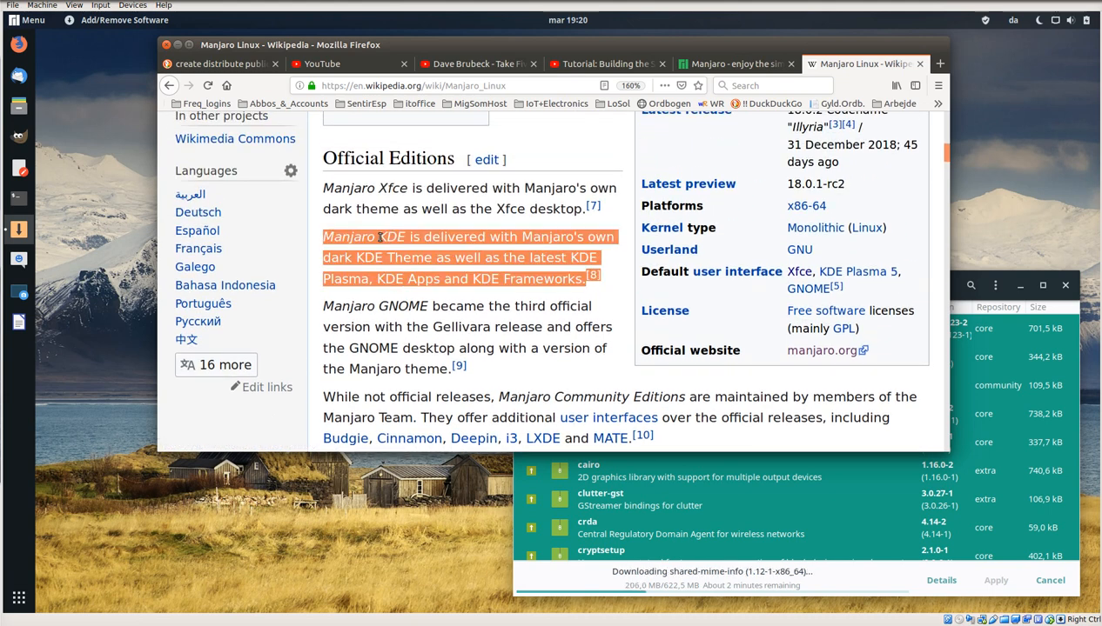
triple_click(385, 187)
double_click(384, 187)
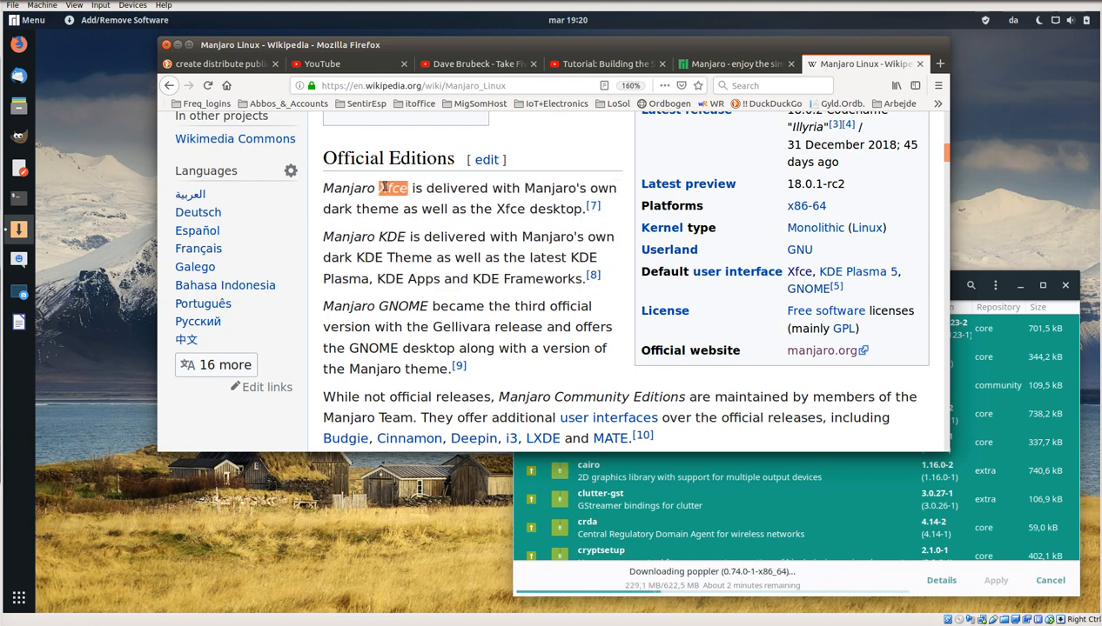
scroll(385, 187, "down", 1)
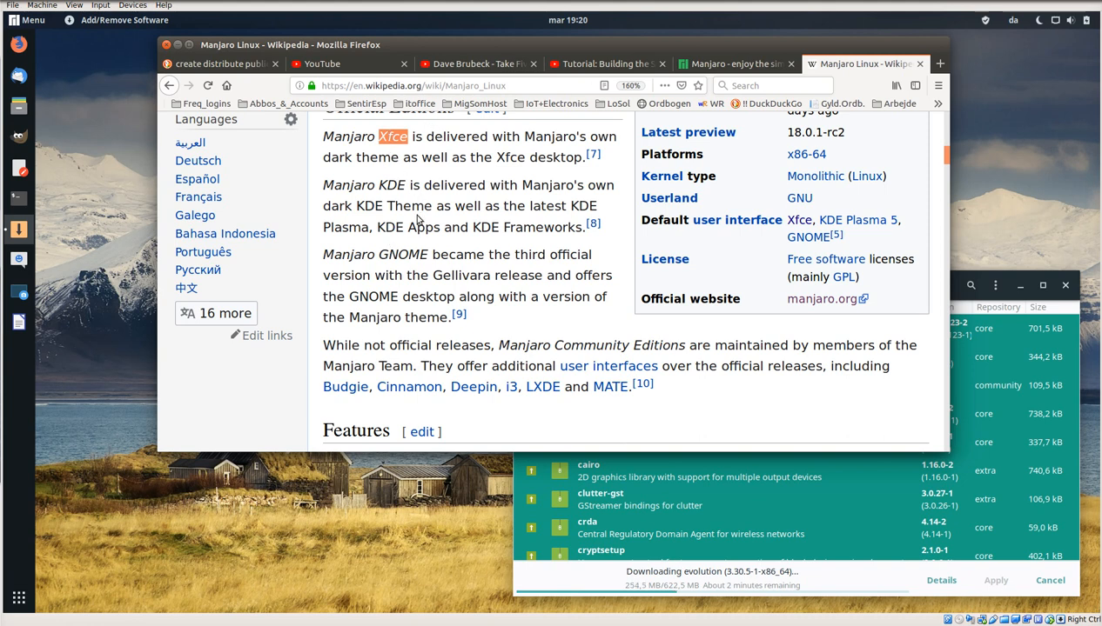
scroll(417, 222, "down", 2)
scroll(420, 227, "up", 3)
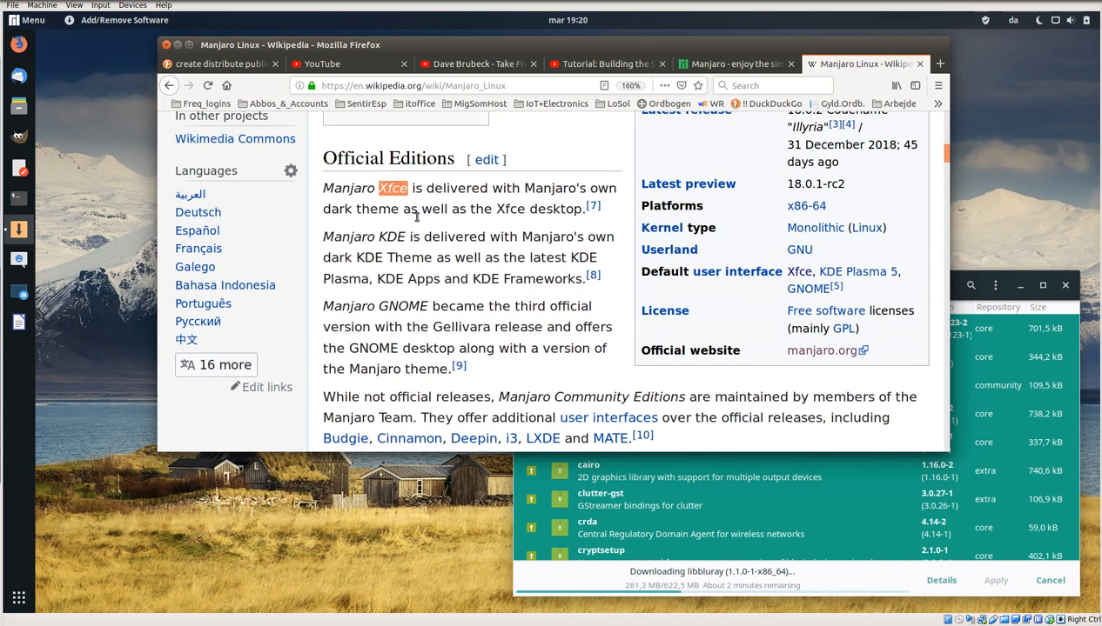
scroll(420, 230, "down", 3)
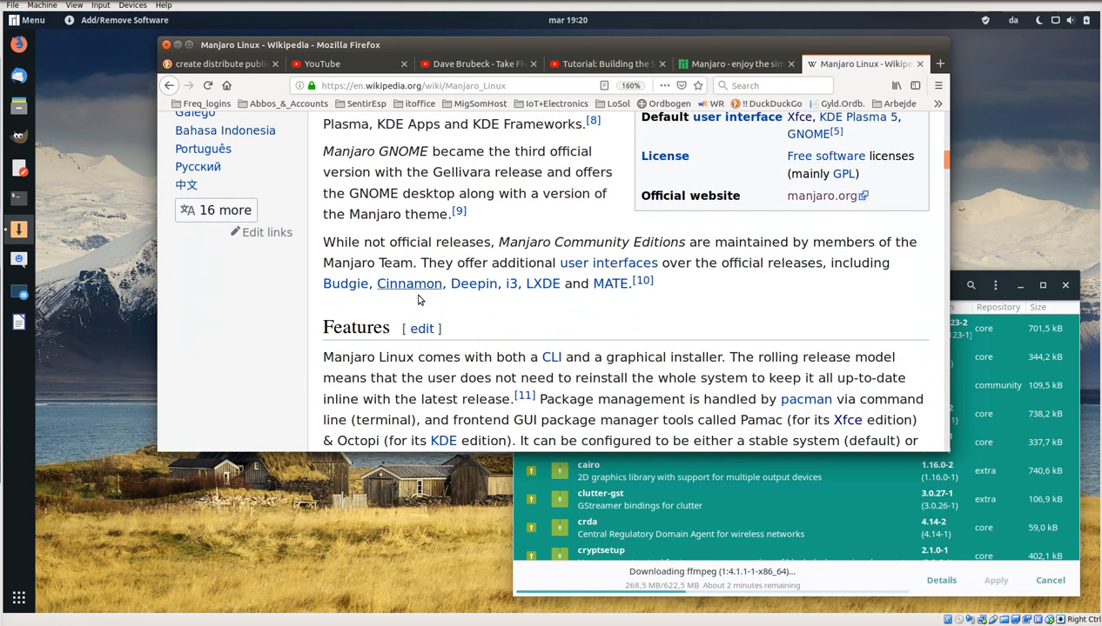
scroll(464, 337, "down", 5)
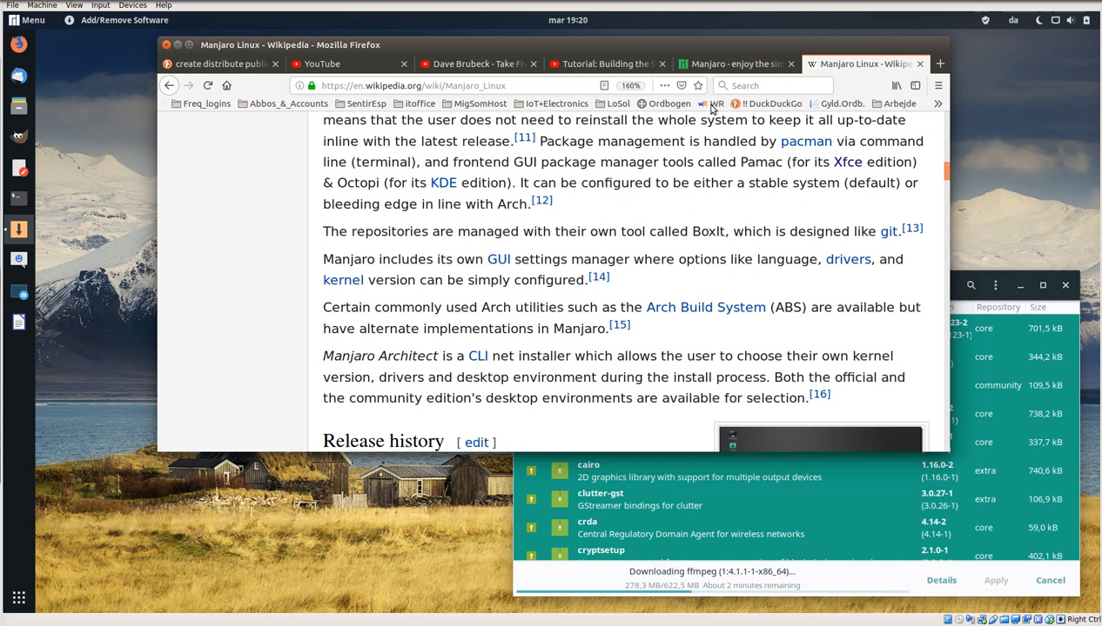
Step: Put the Firefox window out of view and minimise the package manager's update window
middle_click(648, 45)
left_click_drag(751, 294, 666, 305)
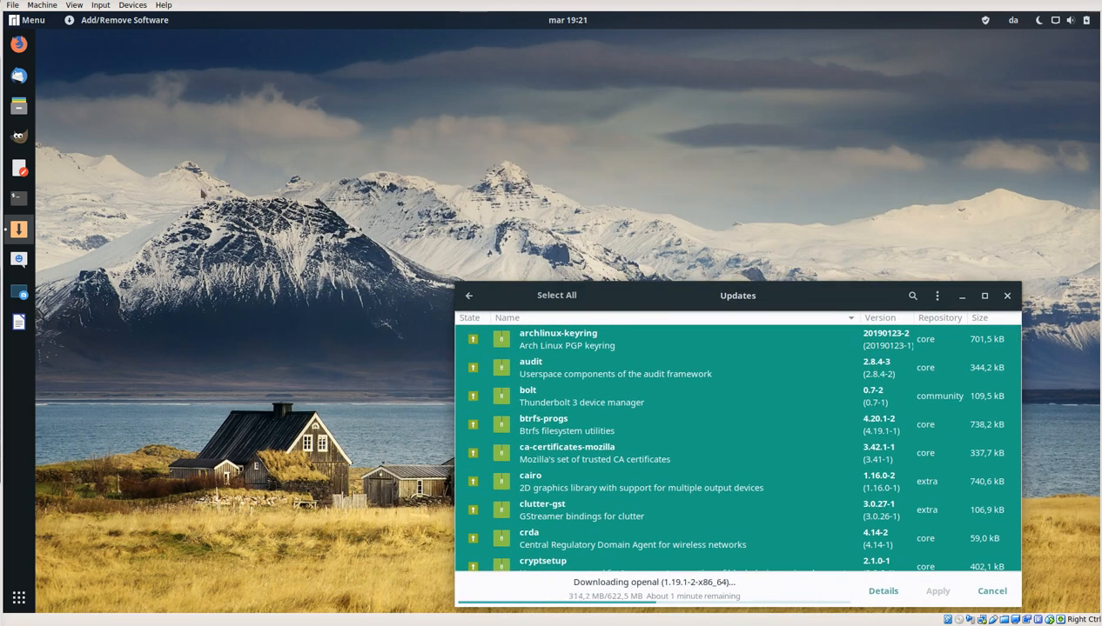
left_click(963, 297)
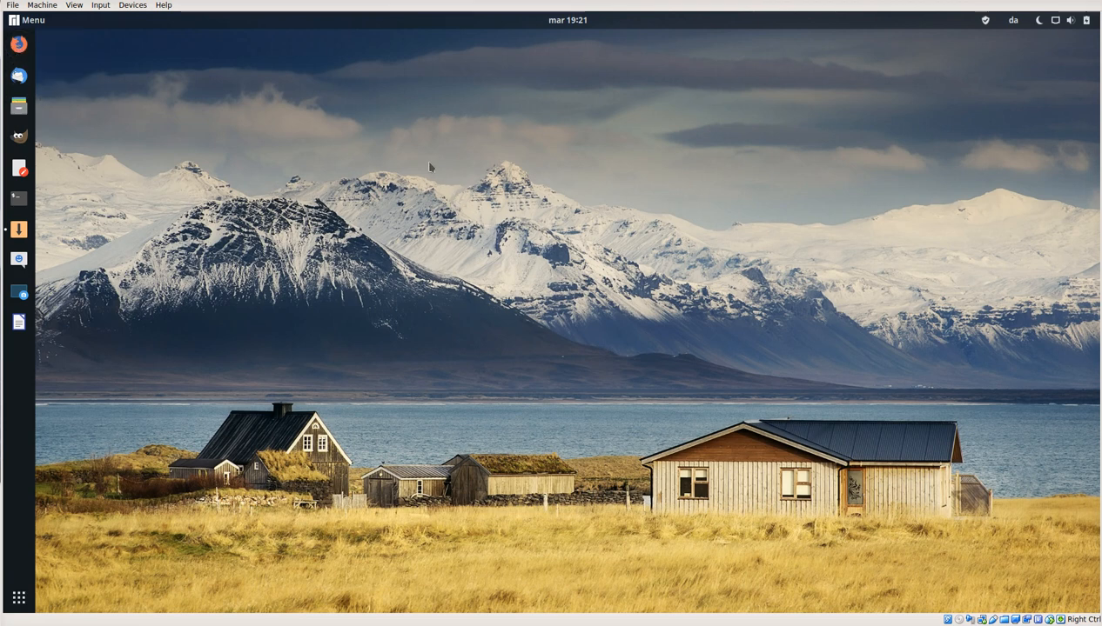
Step: Open the home folder in the file manager and look at its window menu and view options
left_click(19, 106)
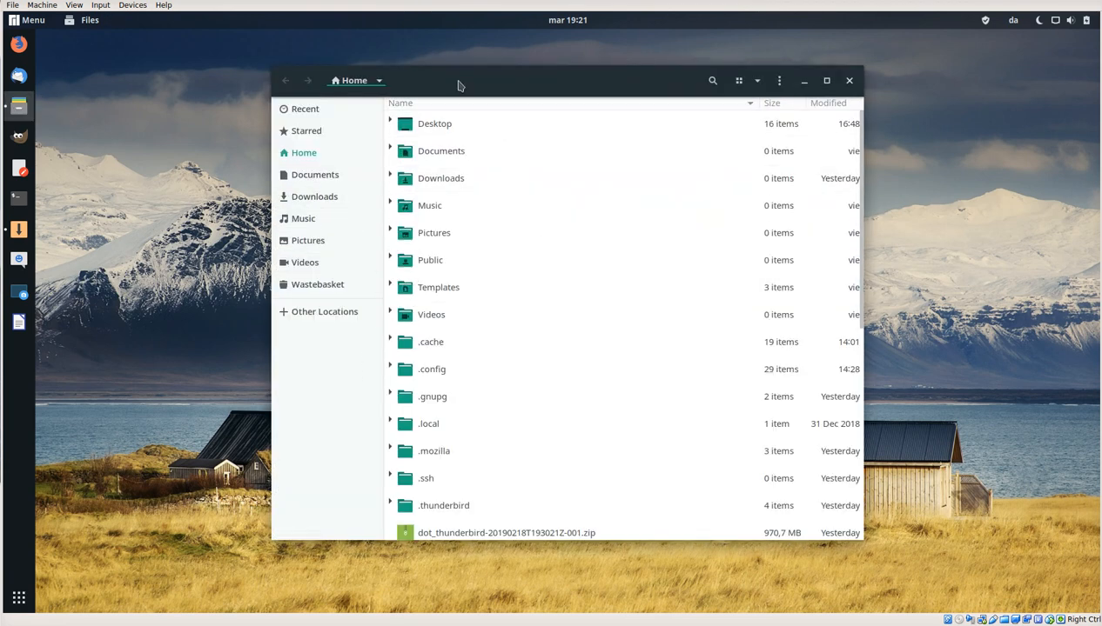
left_click(778, 80)
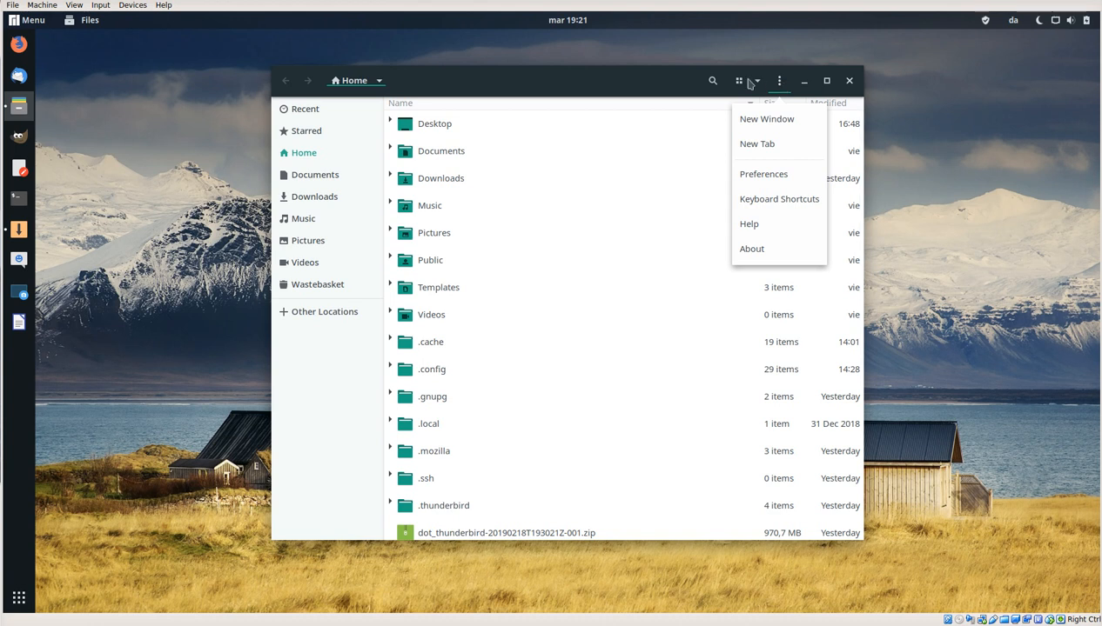
left_click(758, 80)
left_click(758, 81)
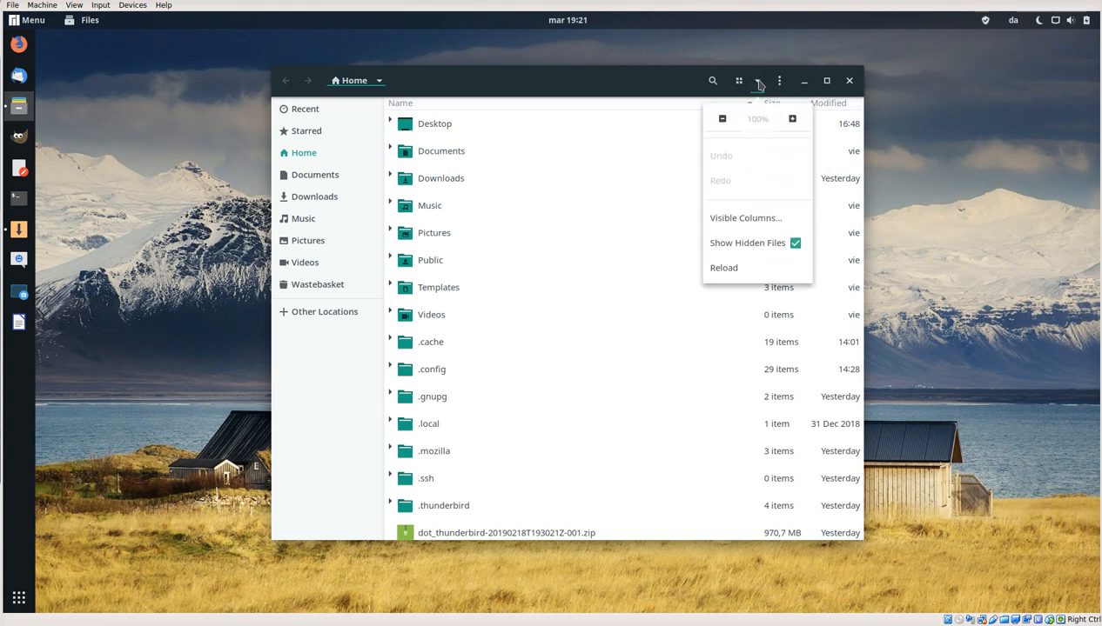
Step: Switch the home folder to the icon grid and back to the list view
left_click(739, 80)
left_click(739, 81)
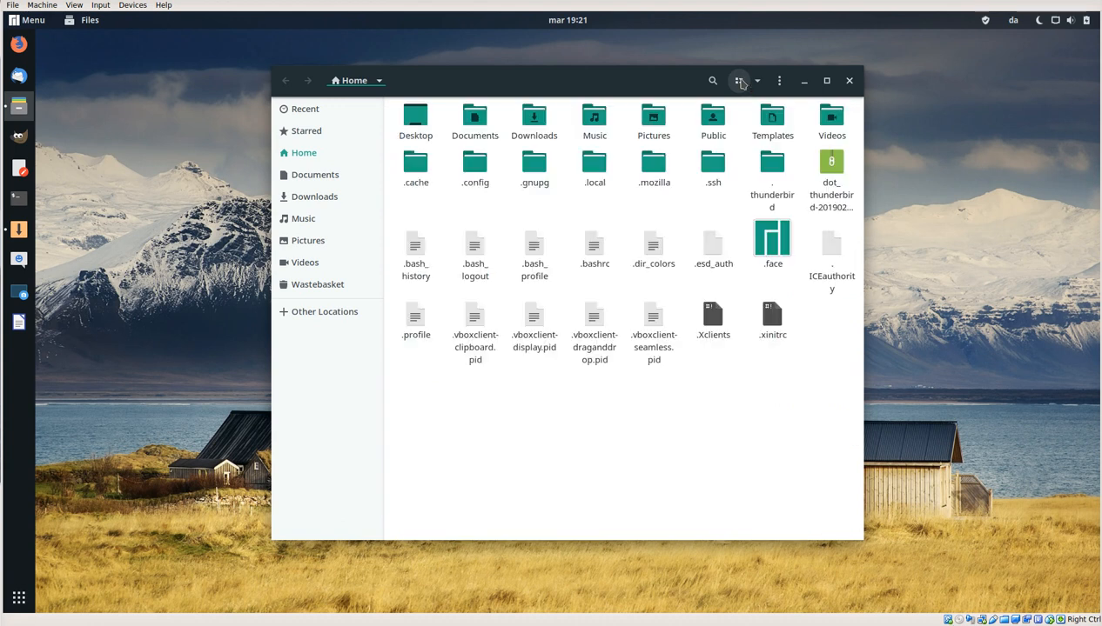
left_click(739, 81)
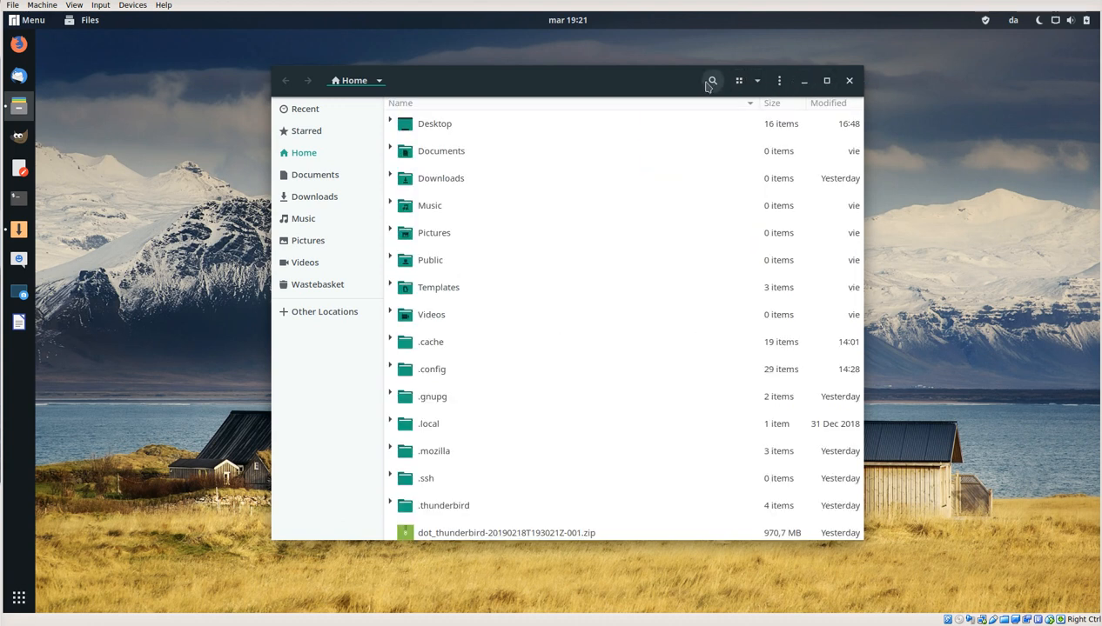
Step: Look through the file manager's application menu, the Home folder's action menu and the view options
left_click(90, 20)
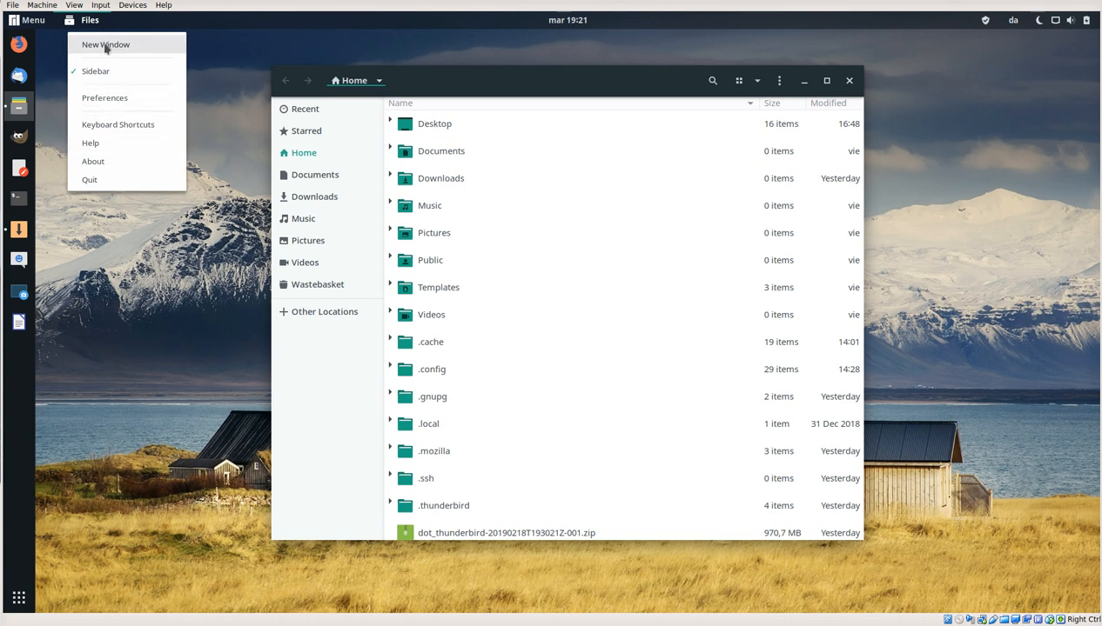
left_click(563, 87)
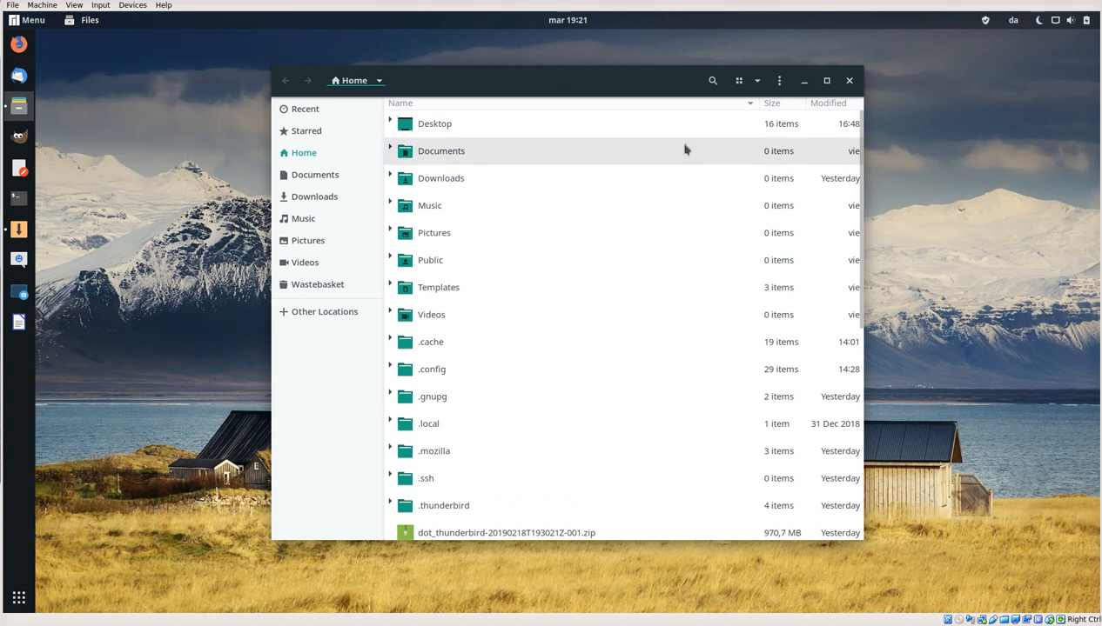
left_click(378, 85)
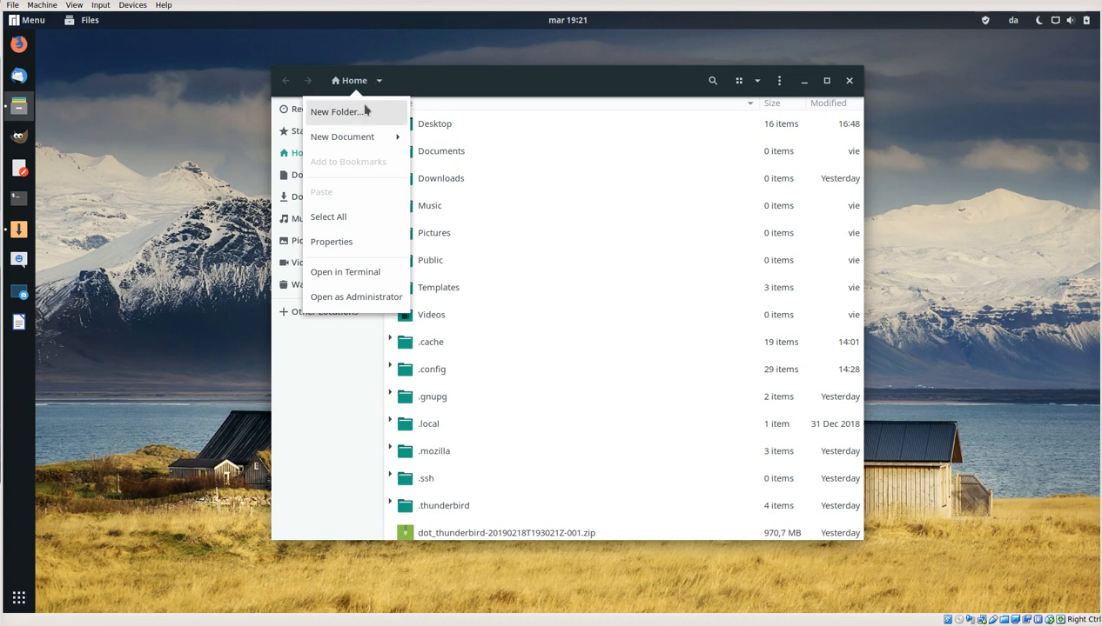
left_click(633, 76)
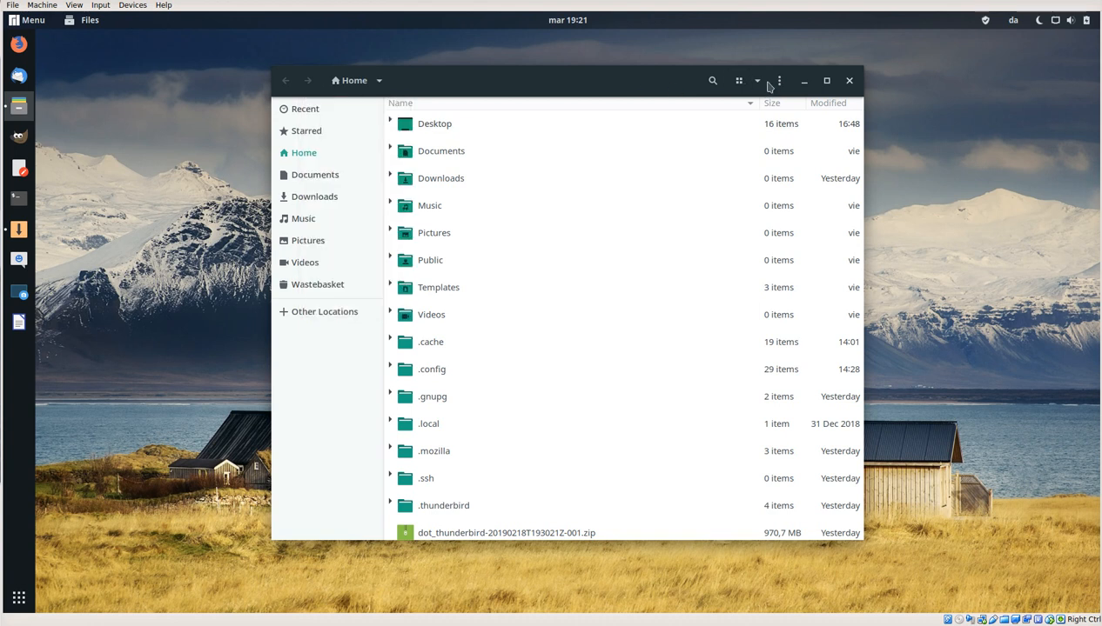
left_click(758, 84)
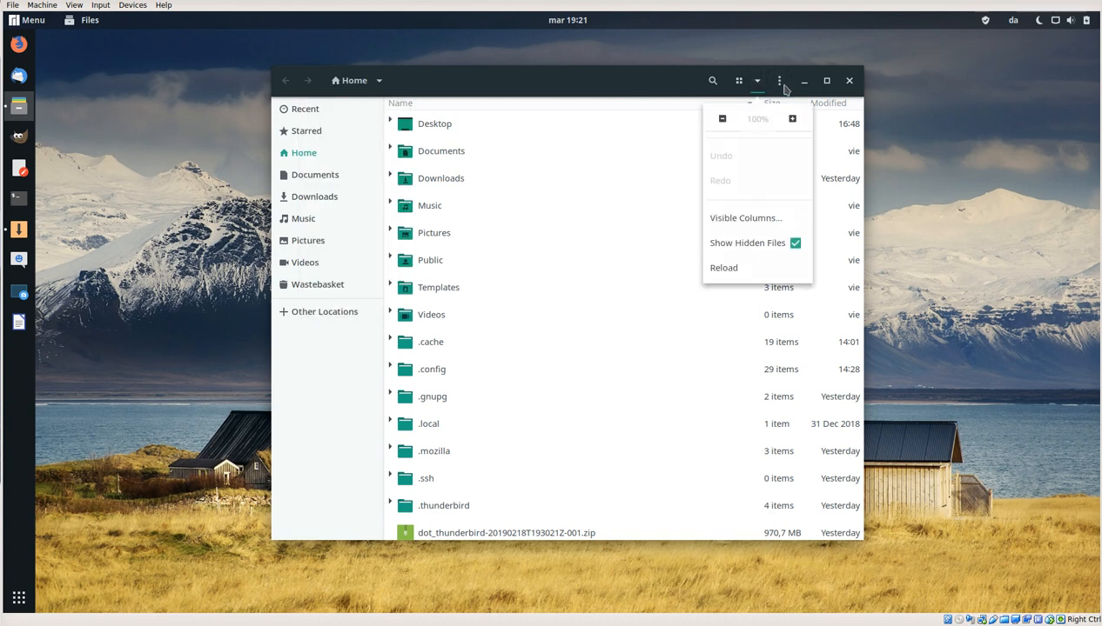
left_click(305, 85)
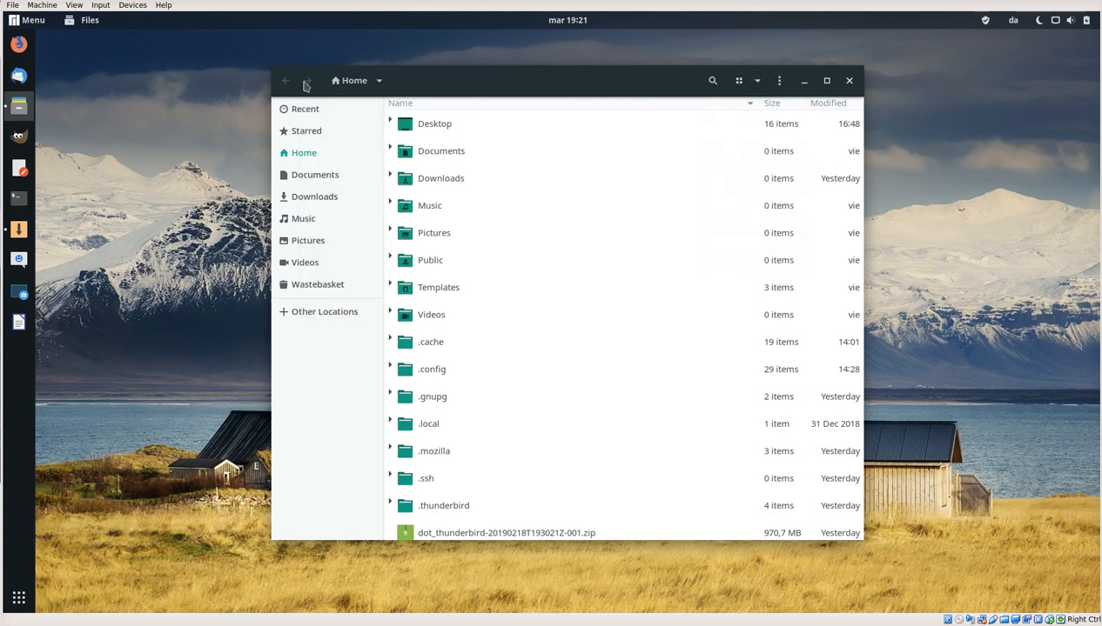
left_click(375, 82)
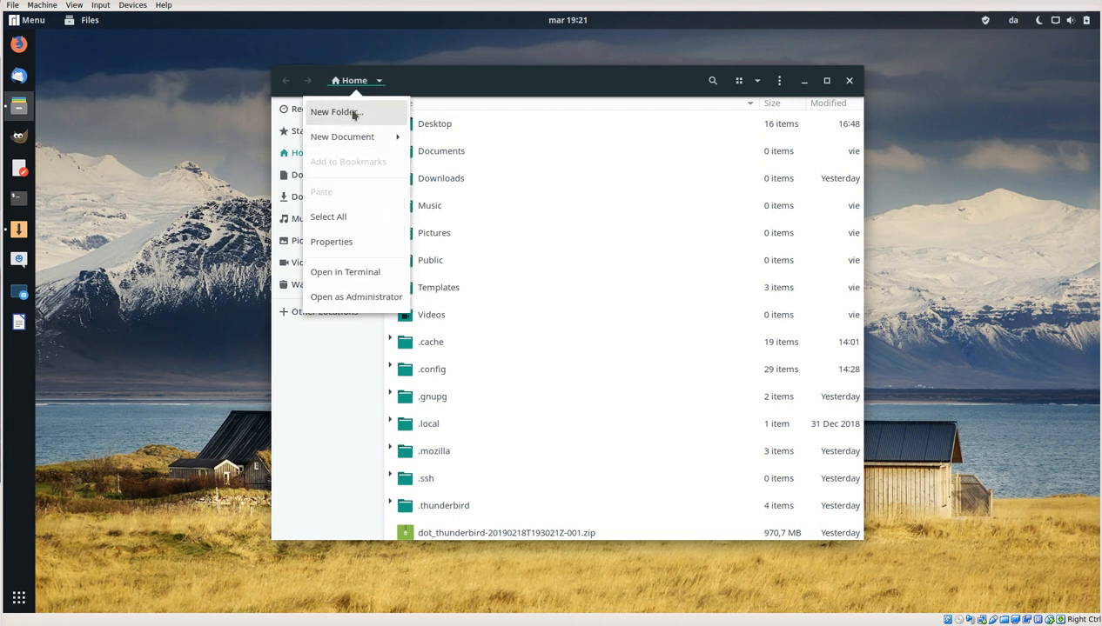
left_click(353, 115)
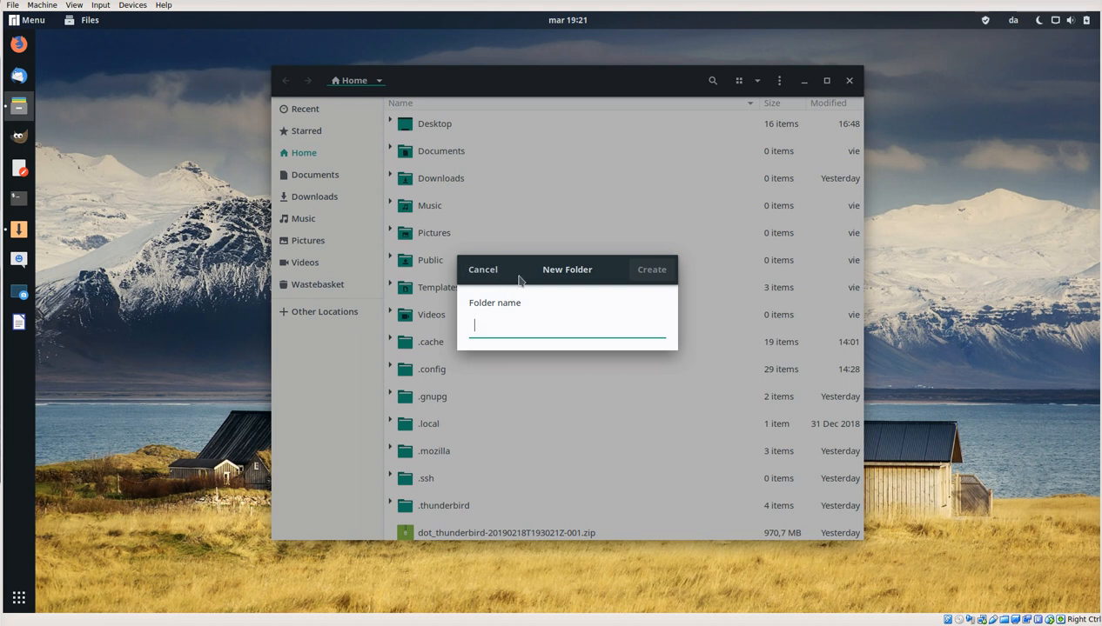
type("kdhfkaqjhdelak")
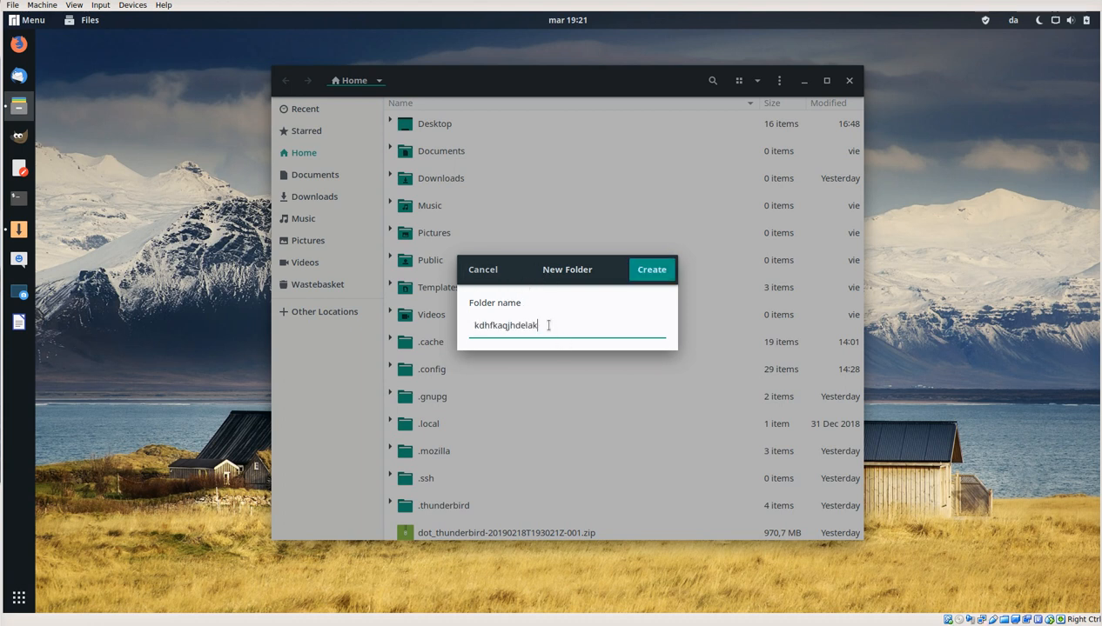
key("ctrl+a")
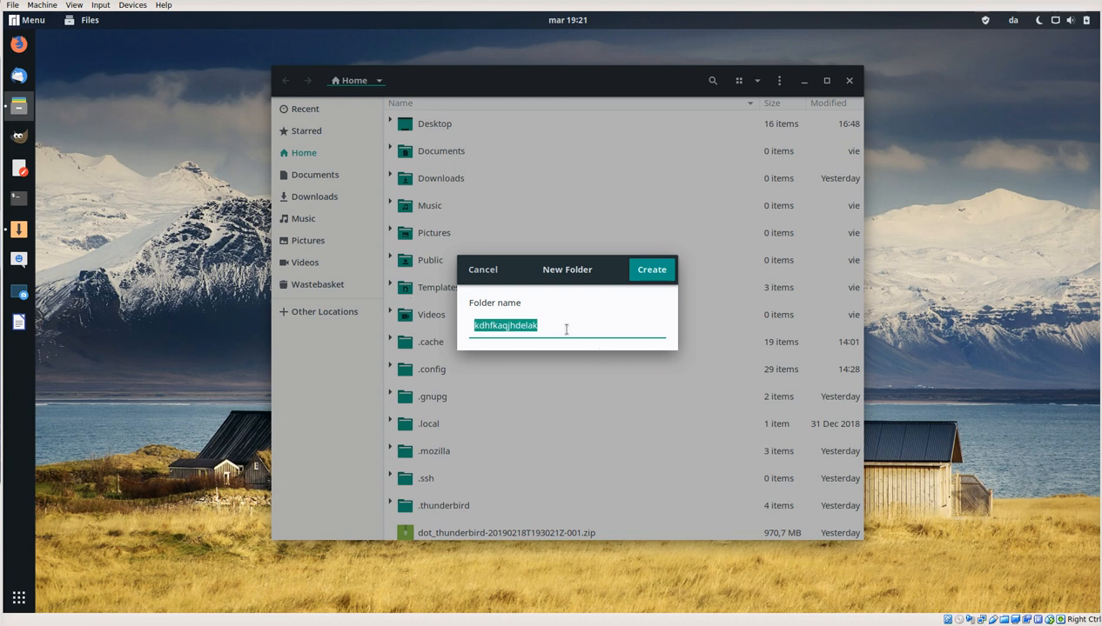
key("BackSpace")
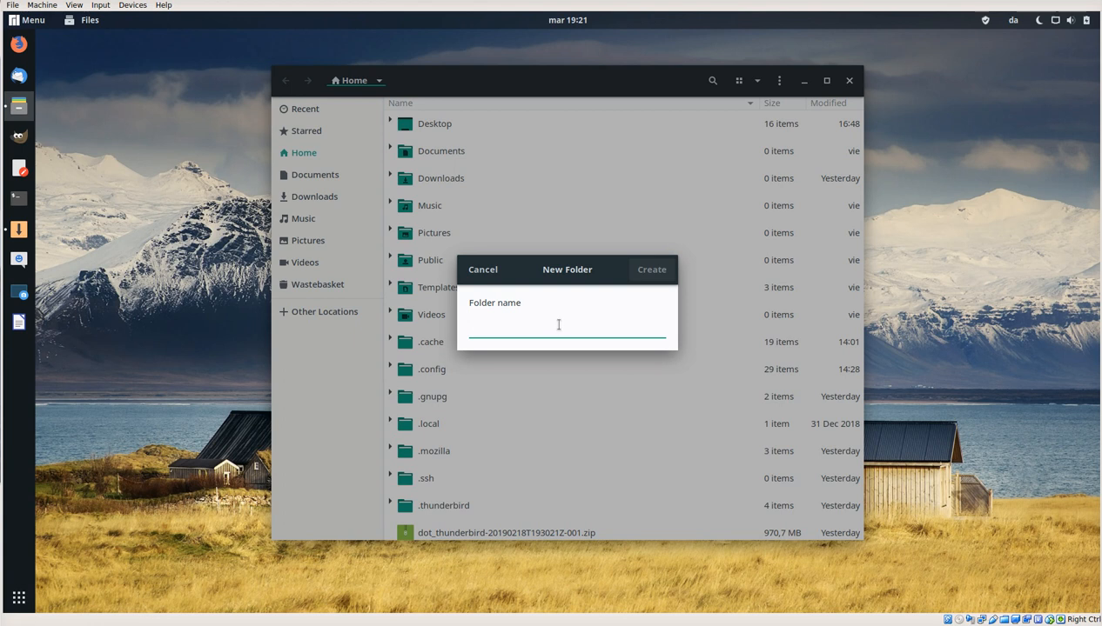
left_click(490, 272)
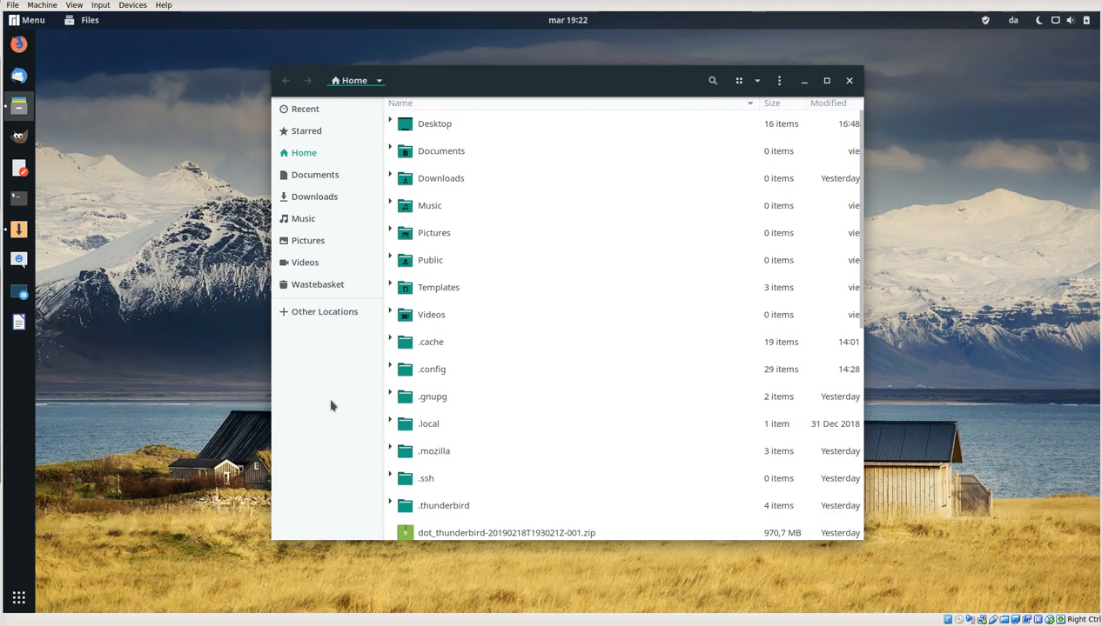
Step: Reposition the file manager window on the desktop and open Firefox as an unmaximised window overlapping it
left_click_drag(447, 78, 636, 535)
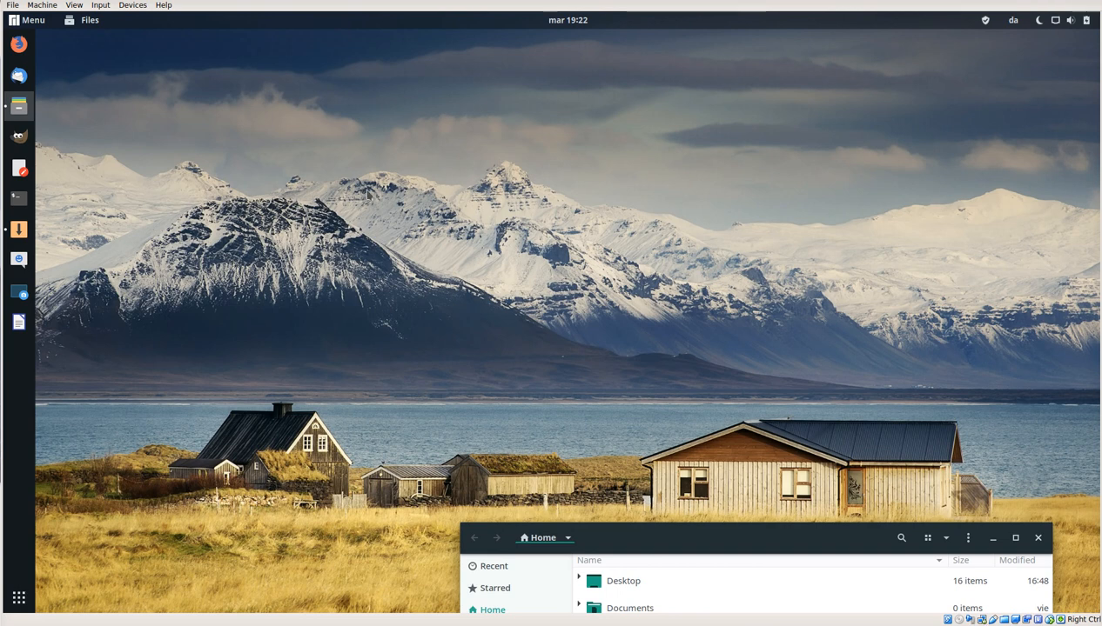
left_click_drag(636, 532, 396, 116)
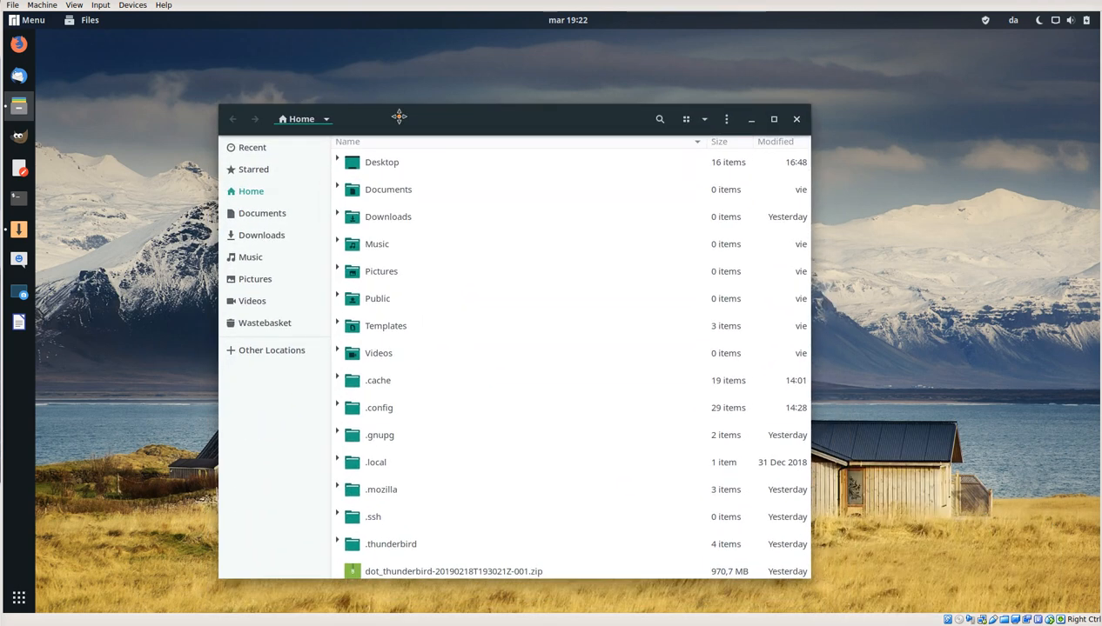
left_click(19, 47)
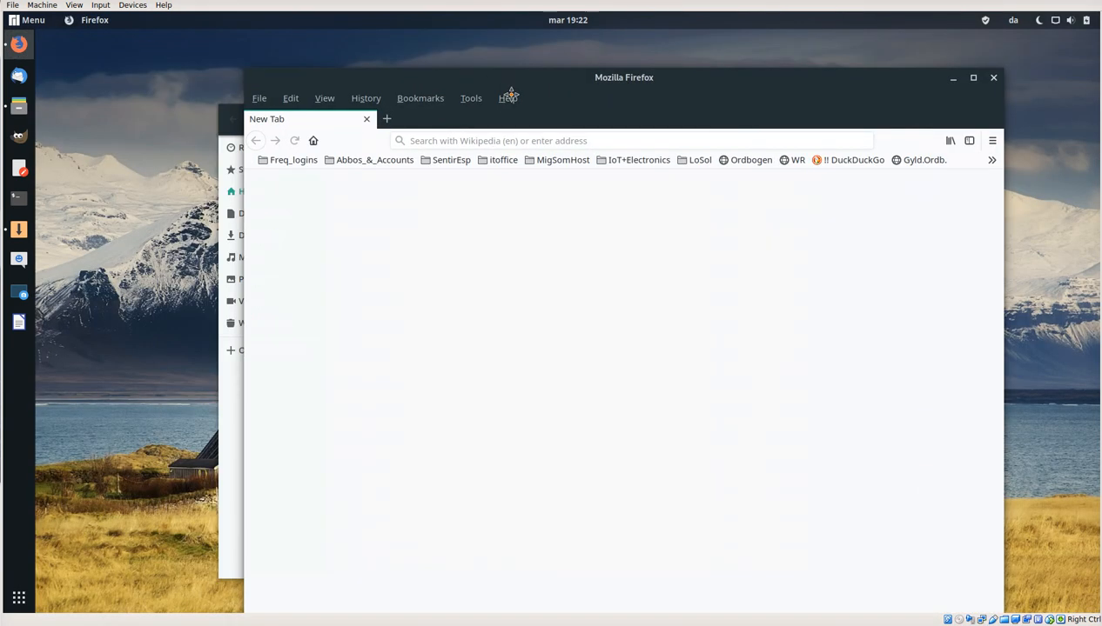
left_click_drag(511, 94, 571, 107)
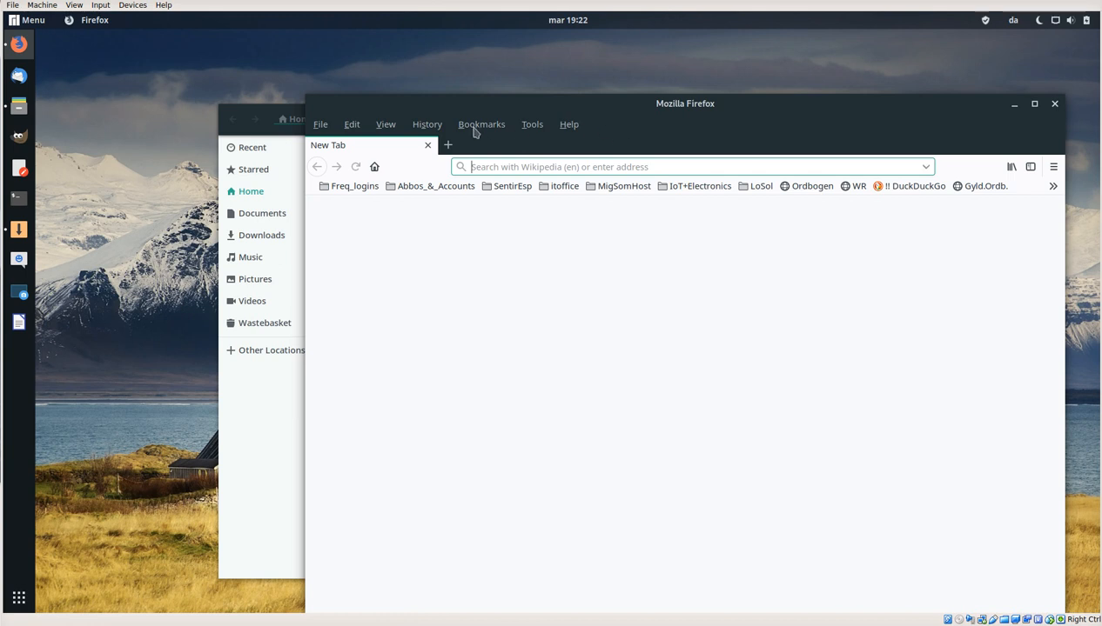
Step: Open a second tab in Firefox and check the browser's application menu
left_click(447, 145)
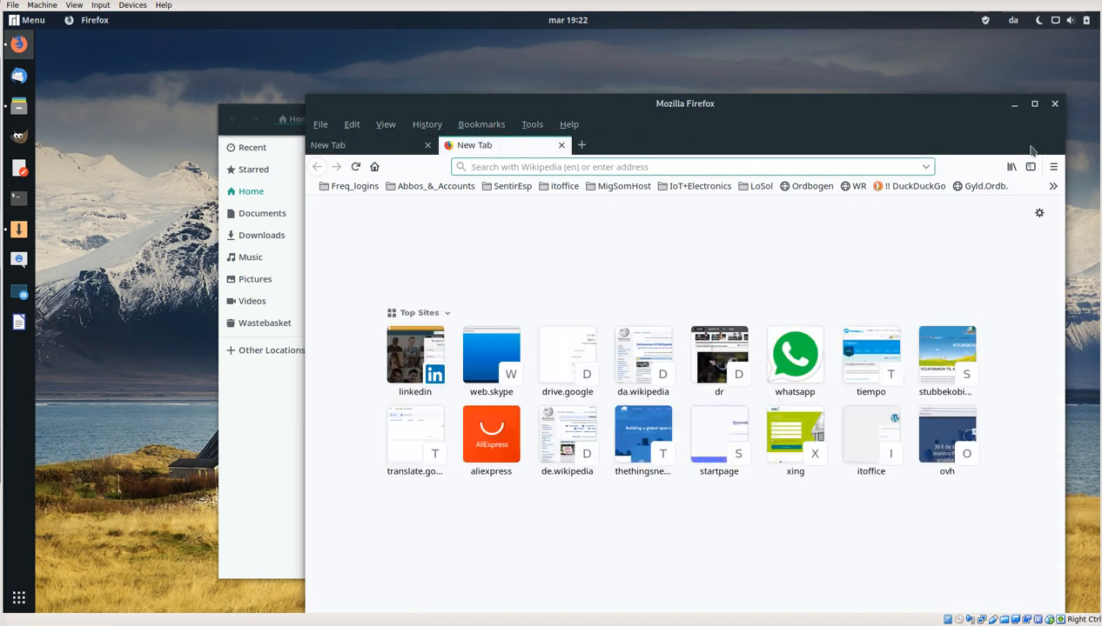
left_click(1054, 168)
left_click(1054, 168)
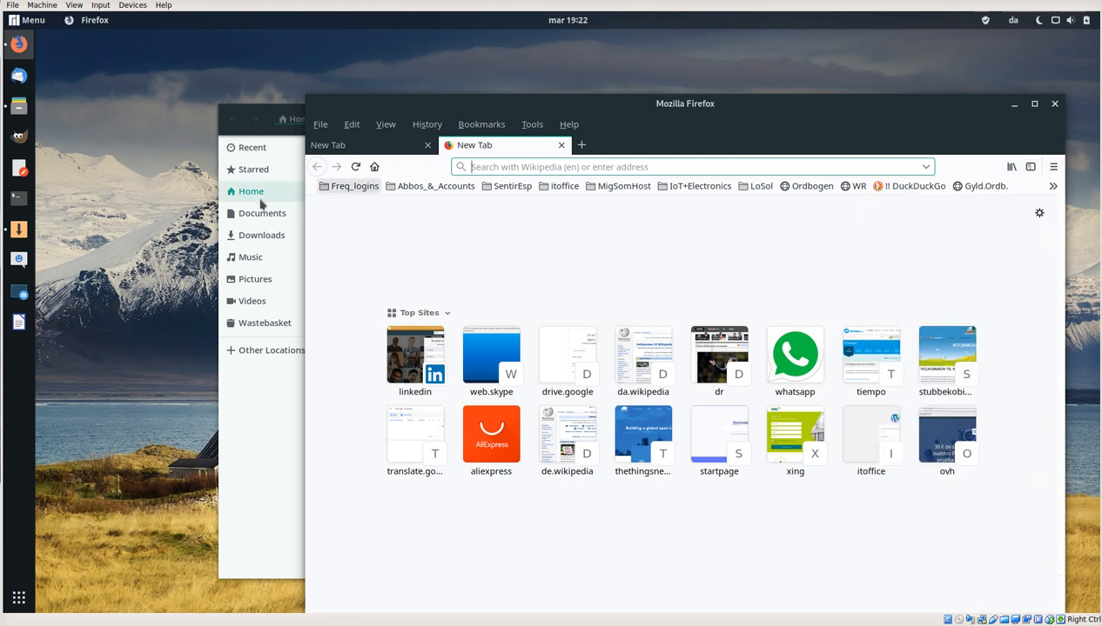
Step: Bring the file manager in front of Firefox and look inside the Documents and Downloads folders
left_click(291, 442)
left_click_drag(518, 109, 627, 109)
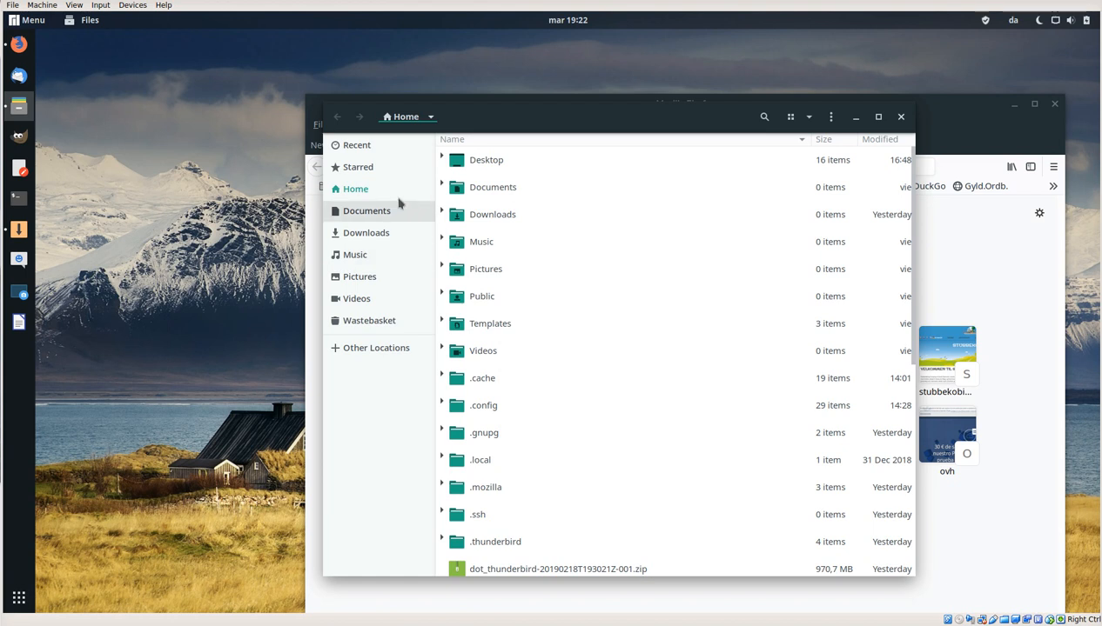
left_click(392, 217)
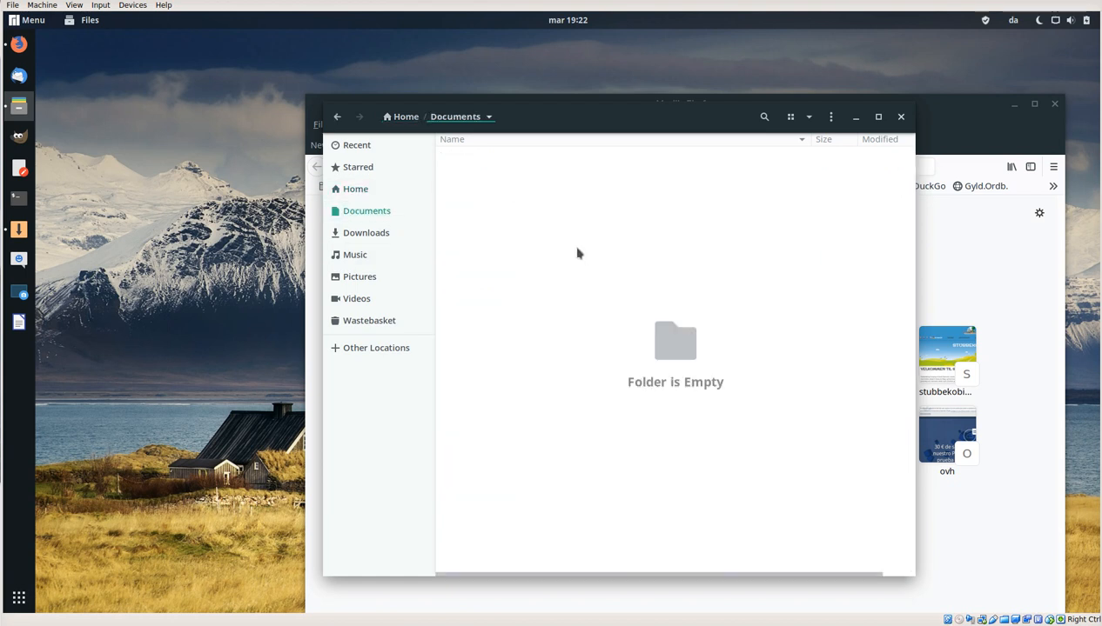
left_click(348, 239)
left_click_drag(545, 120, 524, 111)
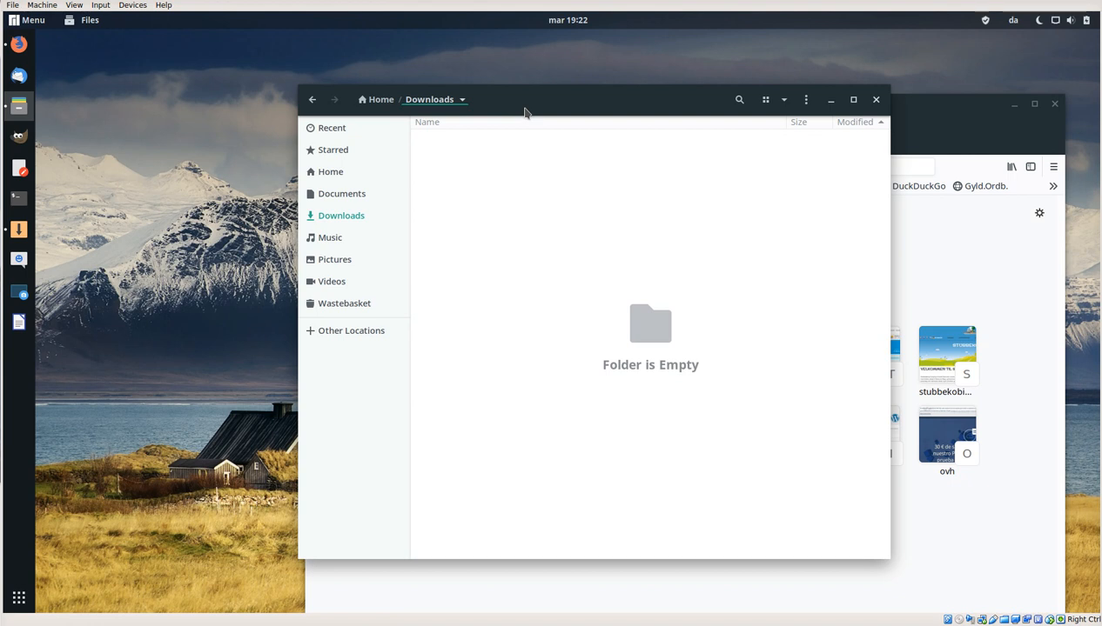
Step: Browse between the Documents, Music and Downloads folders, and close the file manager
left_click(330, 200)
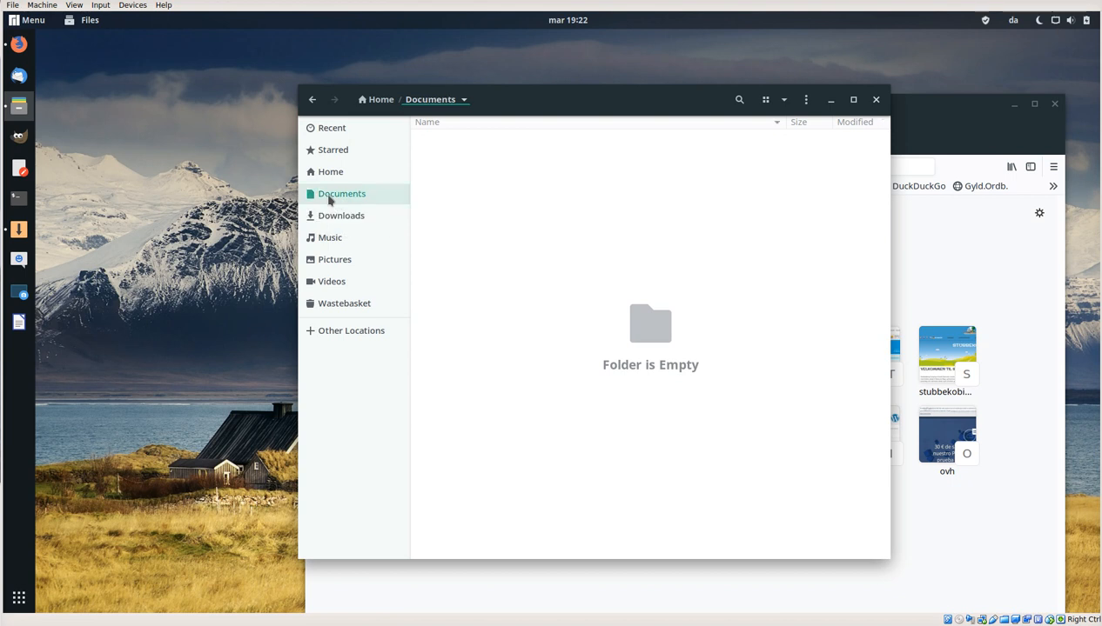
left_click(338, 242)
left_click(335, 199)
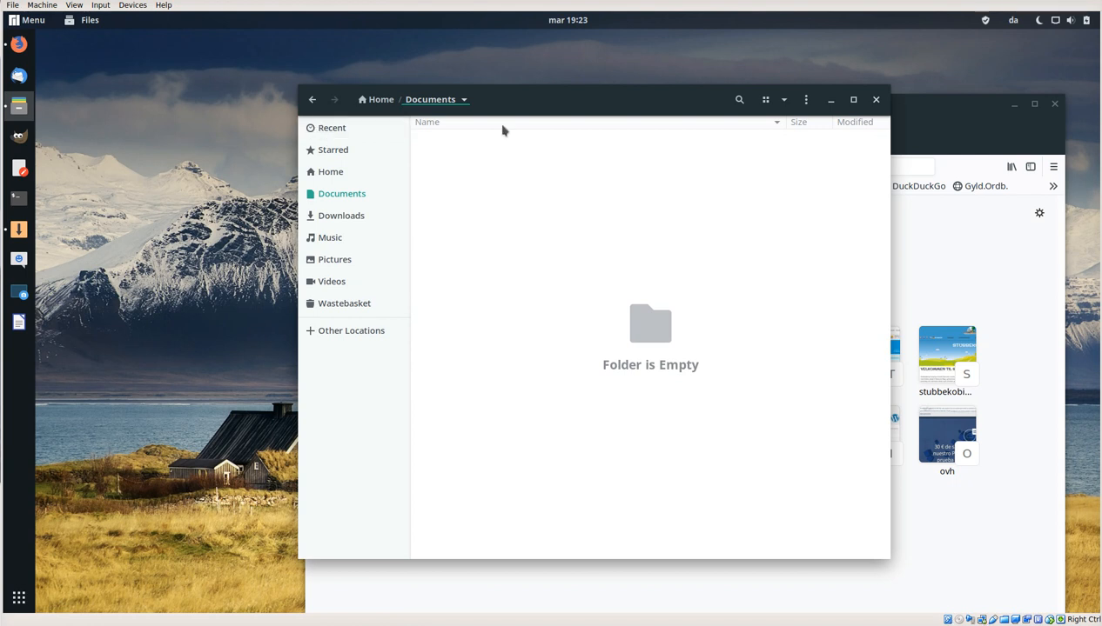
left_click_drag(575, 102, 564, 93)
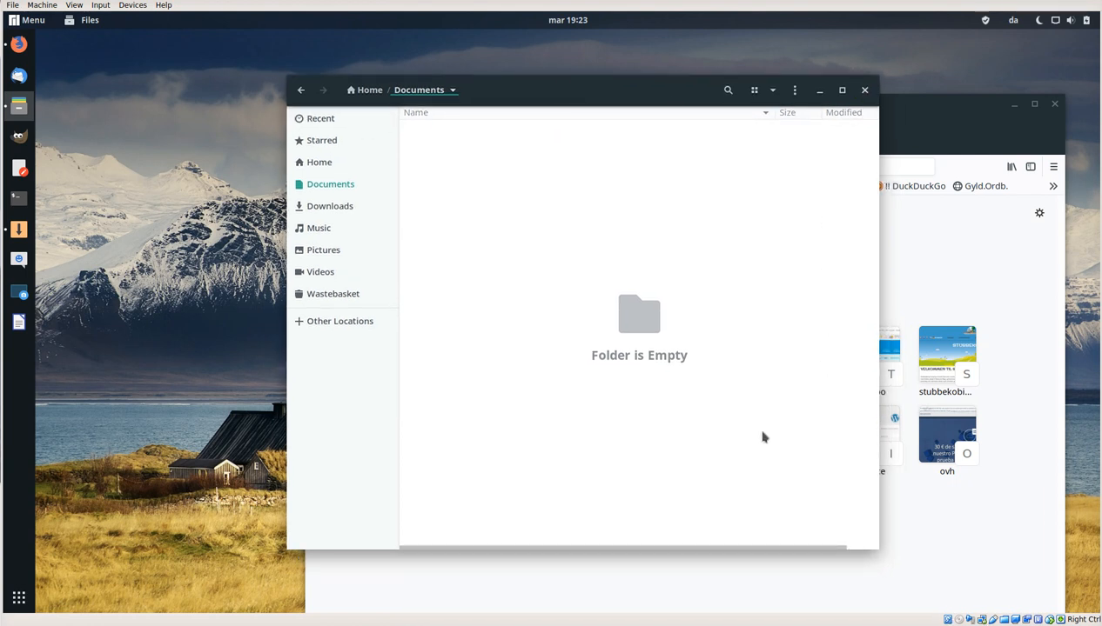
left_click(315, 212)
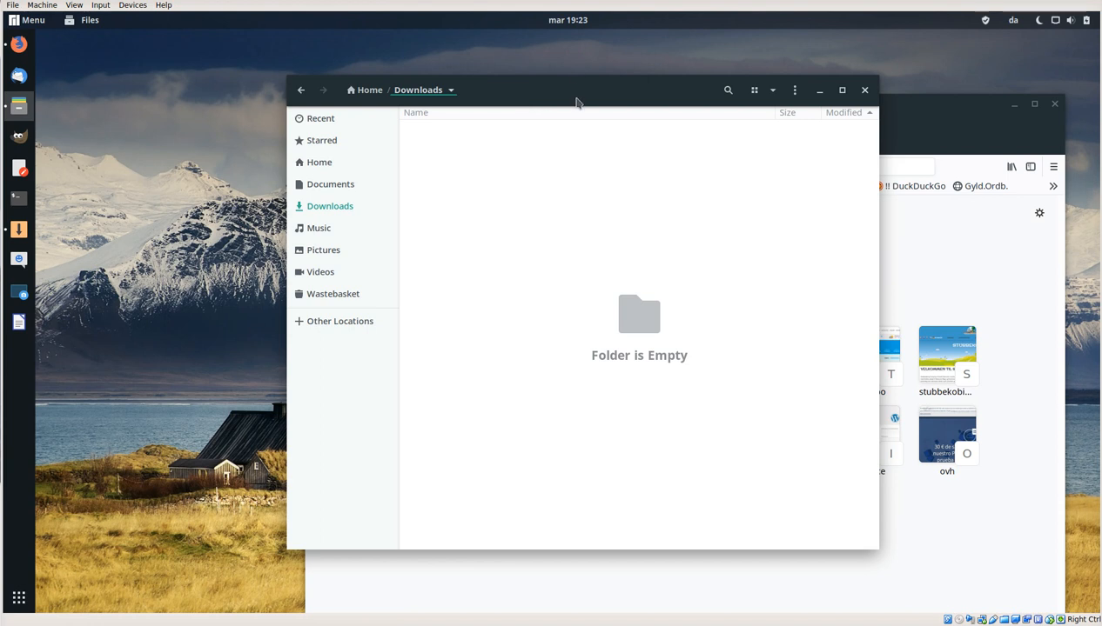
left_click(867, 90)
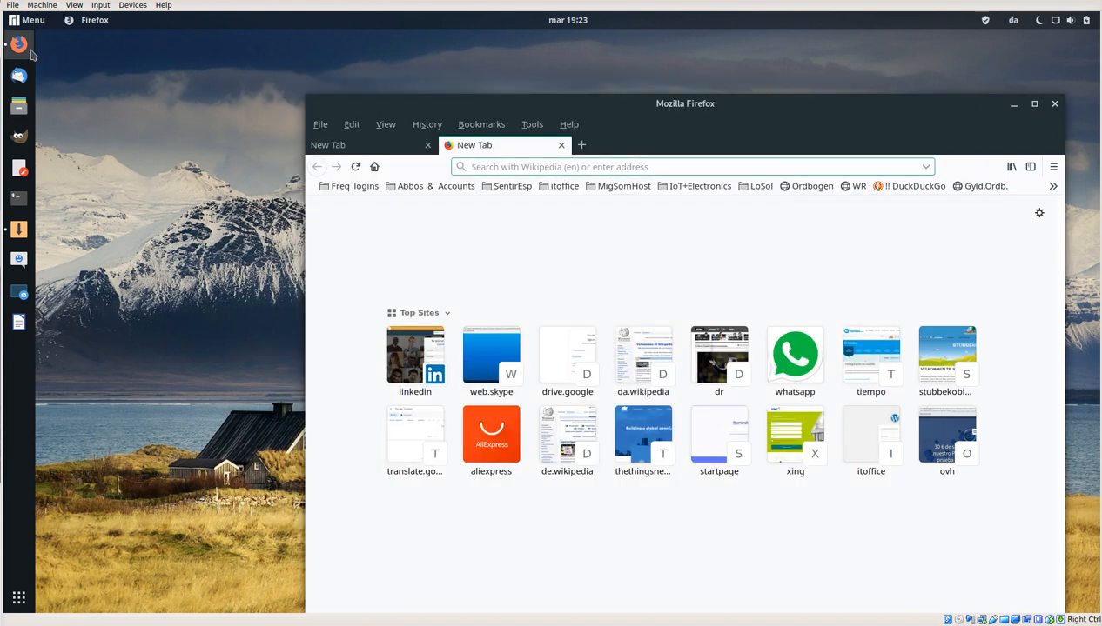
Step: Look through the Programming, Sundry and System Tools categories of the applications menu
left_click(35, 24)
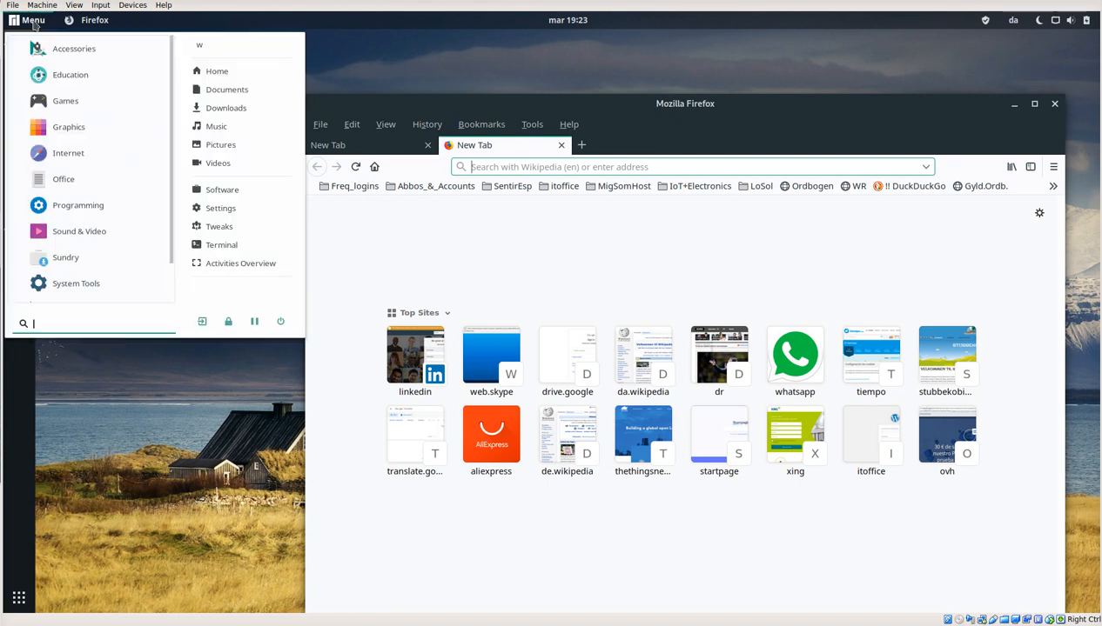
left_click(79, 209)
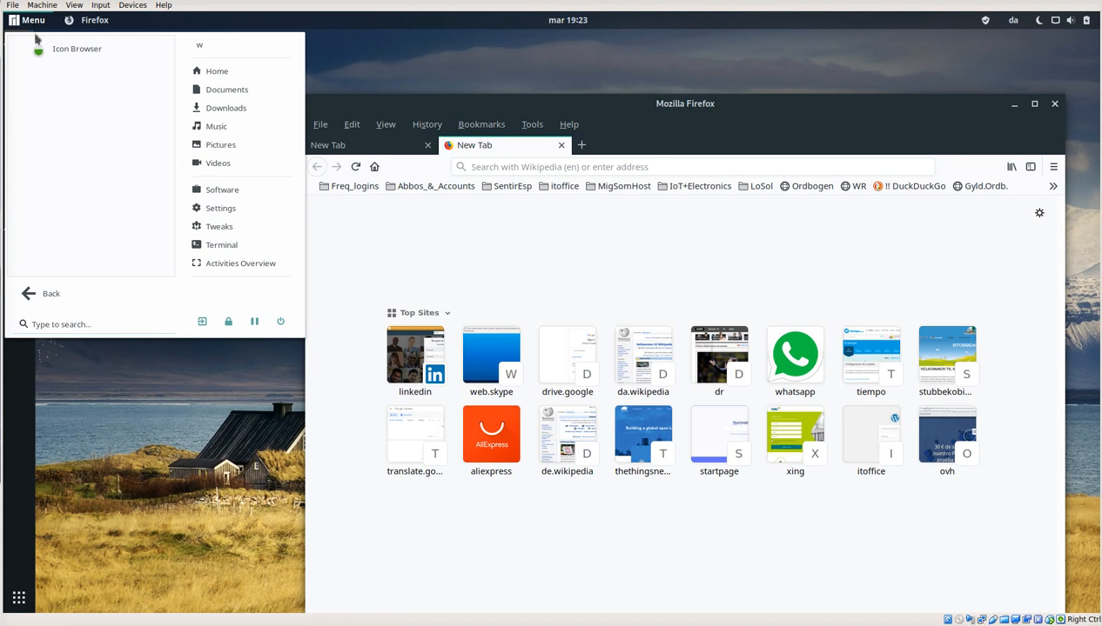
left_click(29, 298)
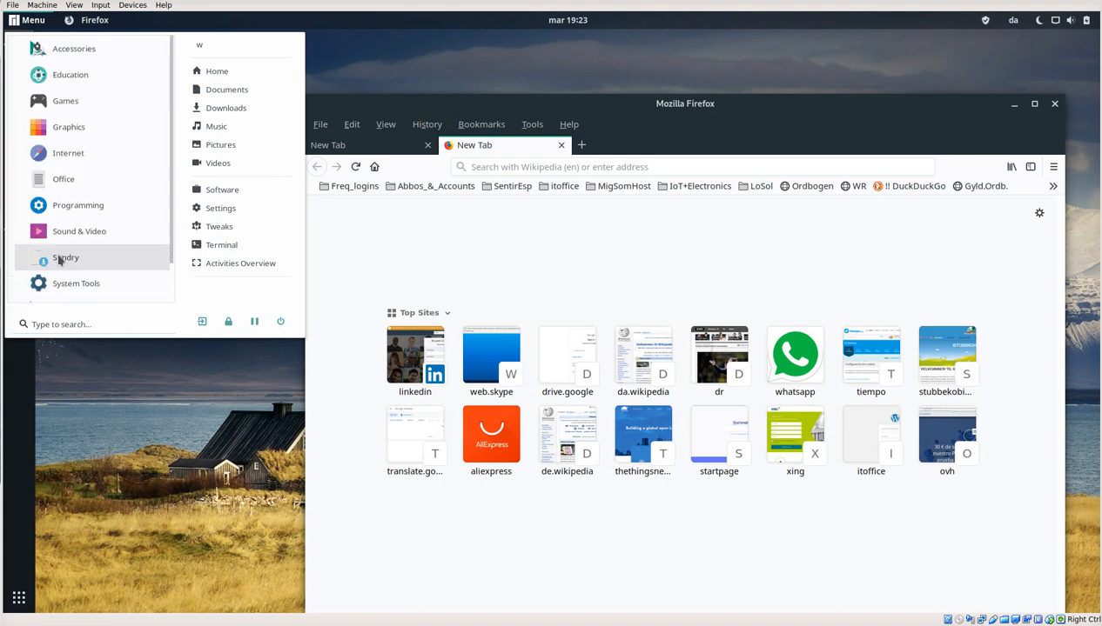
left_click(61, 261)
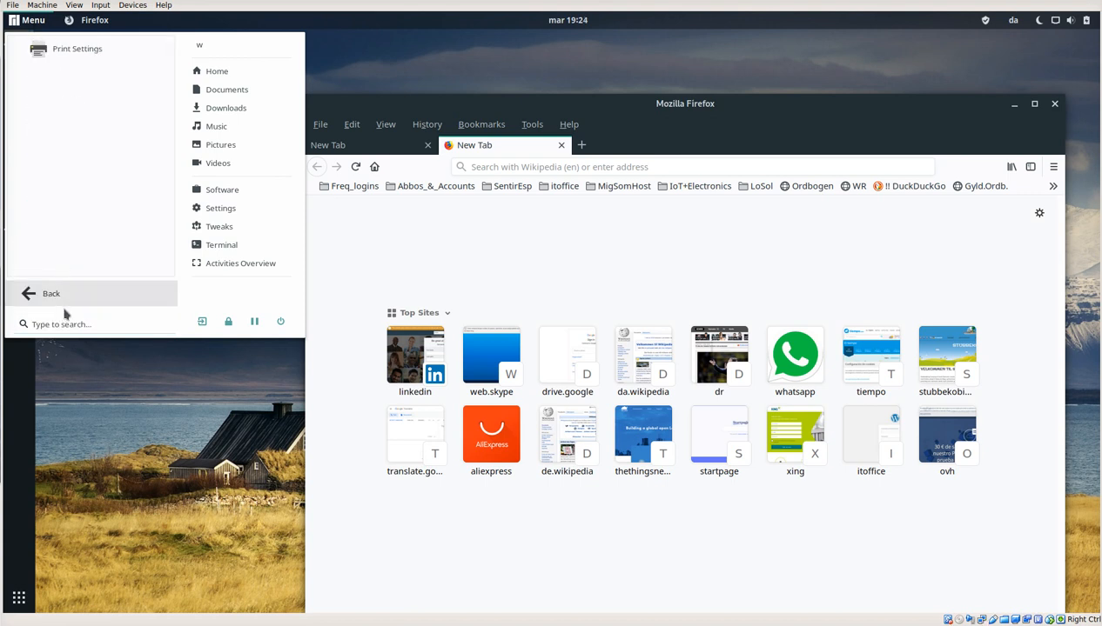
left_click(44, 297)
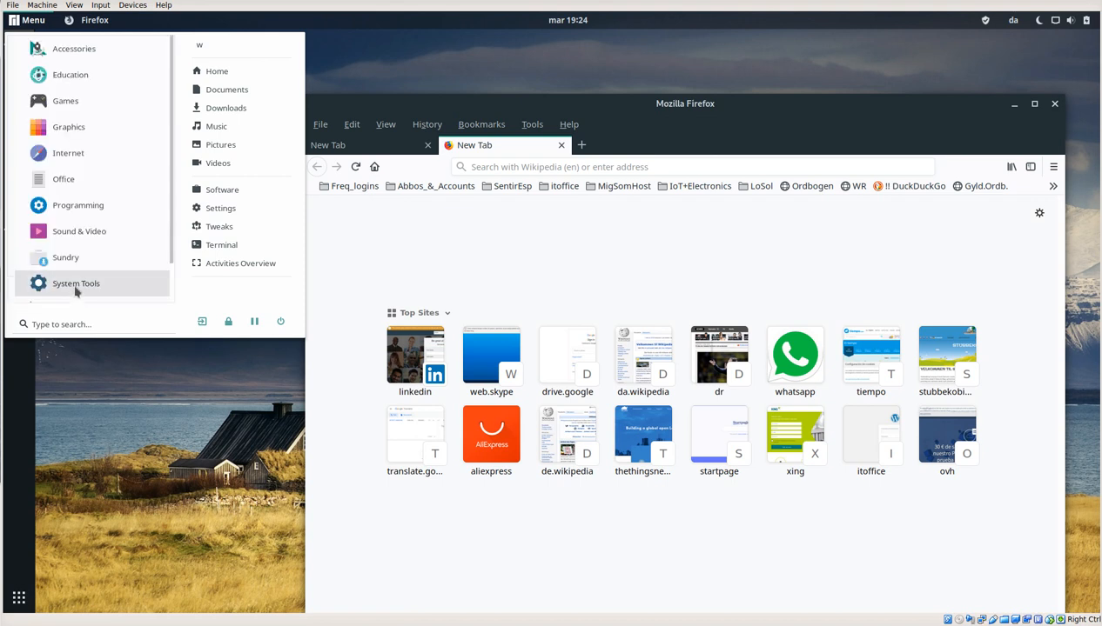
left_click(76, 289)
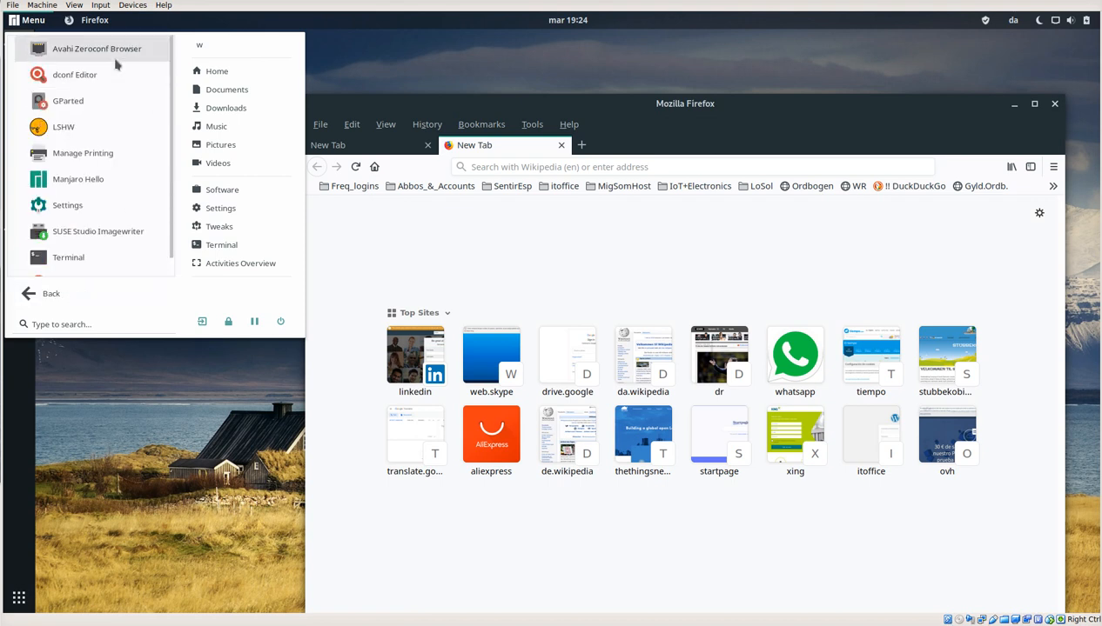
scroll(120, 206, "down", 1)
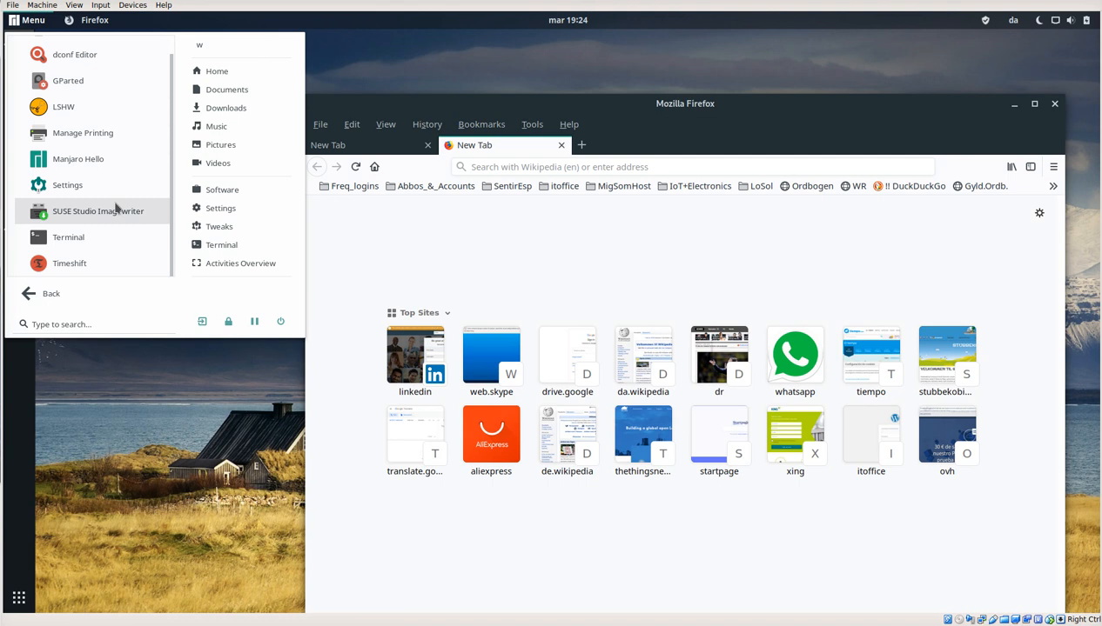
left_click(39, 293)
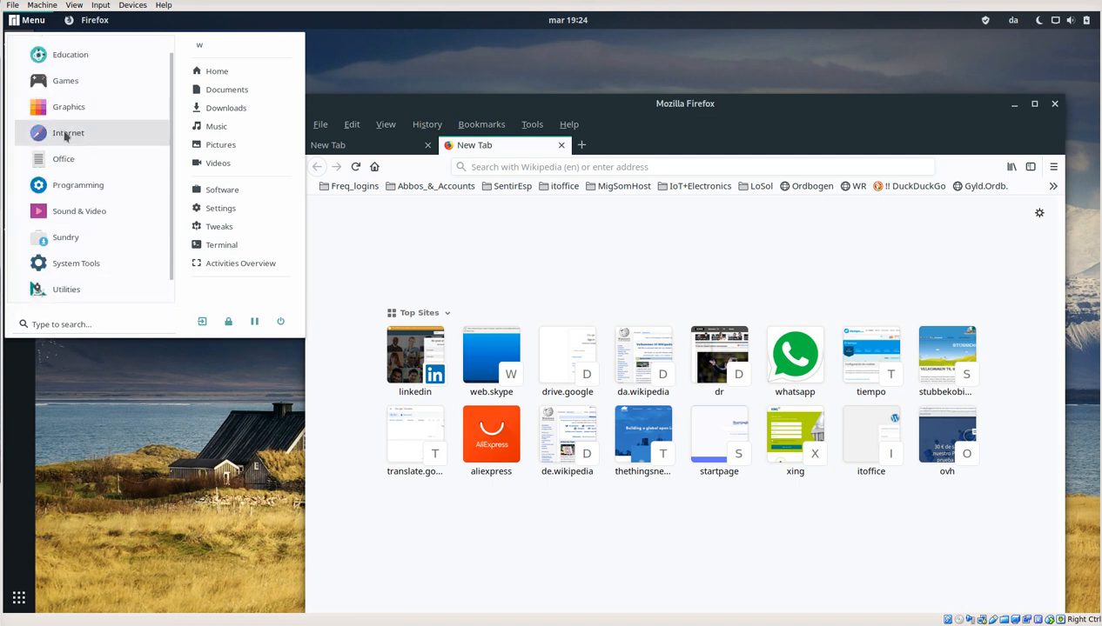
Step: Check which applications the Graphics and Education categories offer, and return to the category list
left_click(63, 107)
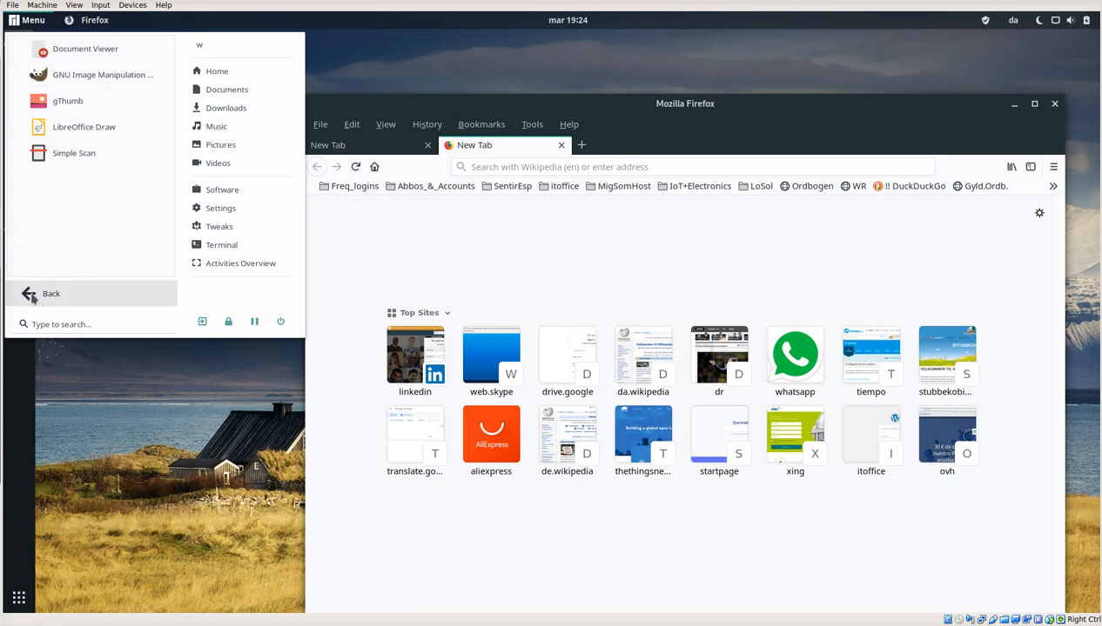
left_click(31, 297)
left_click(68, 76)
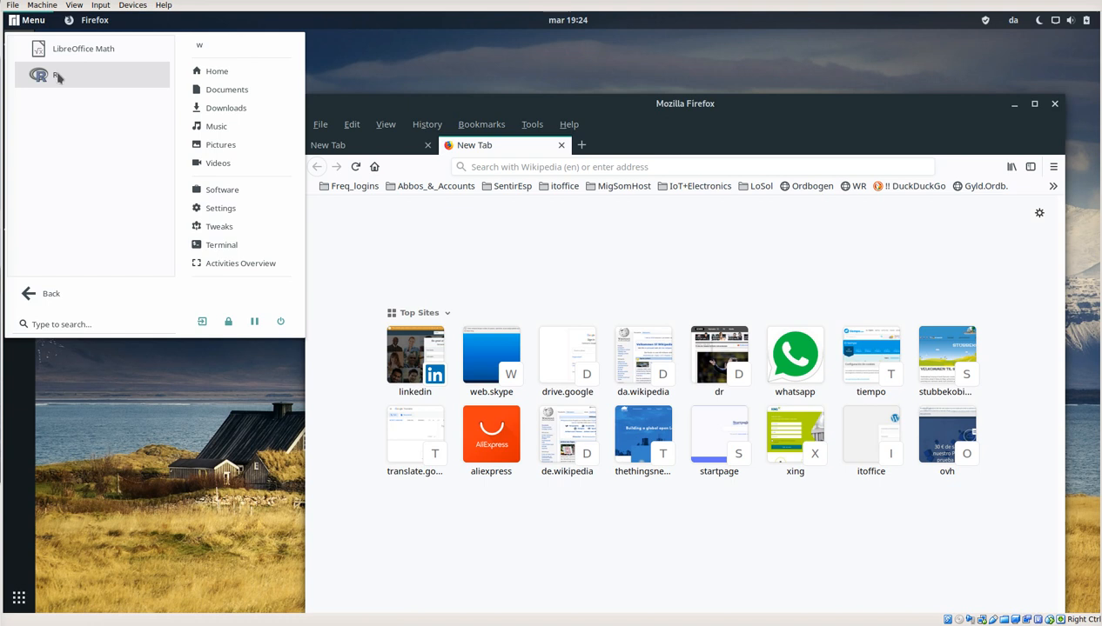
left_click(32, 294)
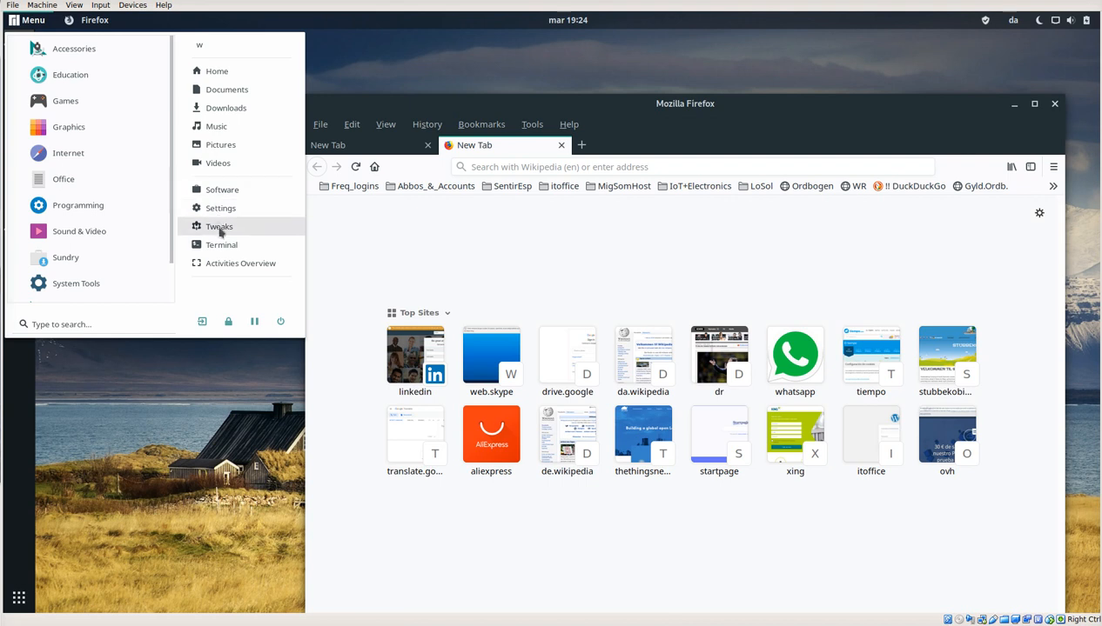
Step: Open the system Settings, view the Thunderbolt and Removable Media device pages, and return to the main settings list
left_click(215, 212)
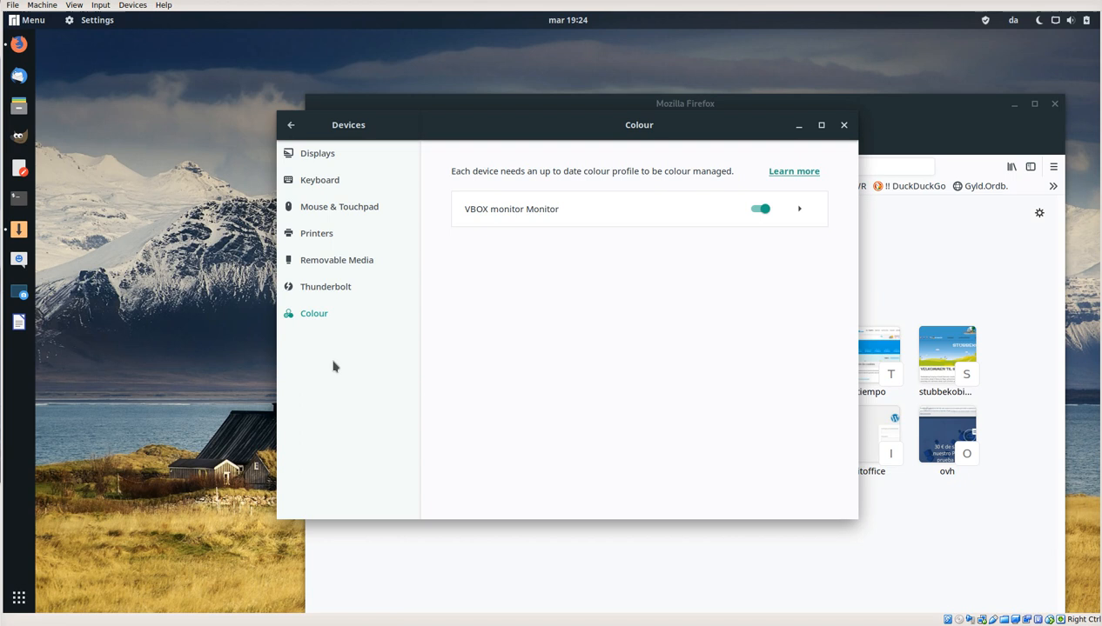
left_click(352, 288)
left_click(323, 258)
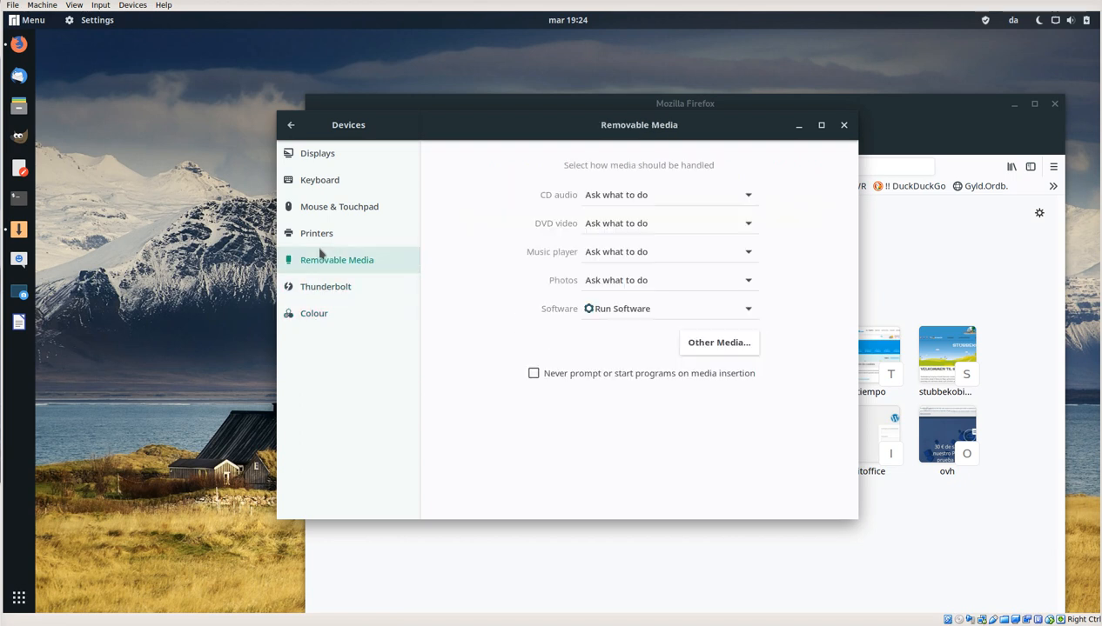
left_click(292, 128)
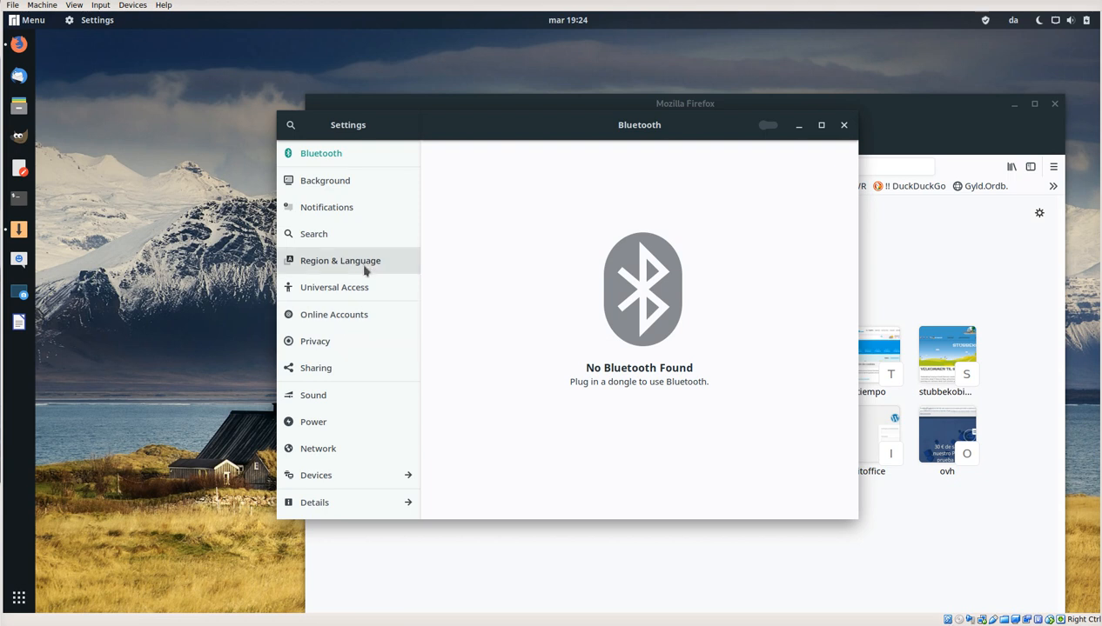
Step: Review the Details settings, covering About, Date & Time, Users and Default Applications, and return to the main settings list
left_click(313, 507)
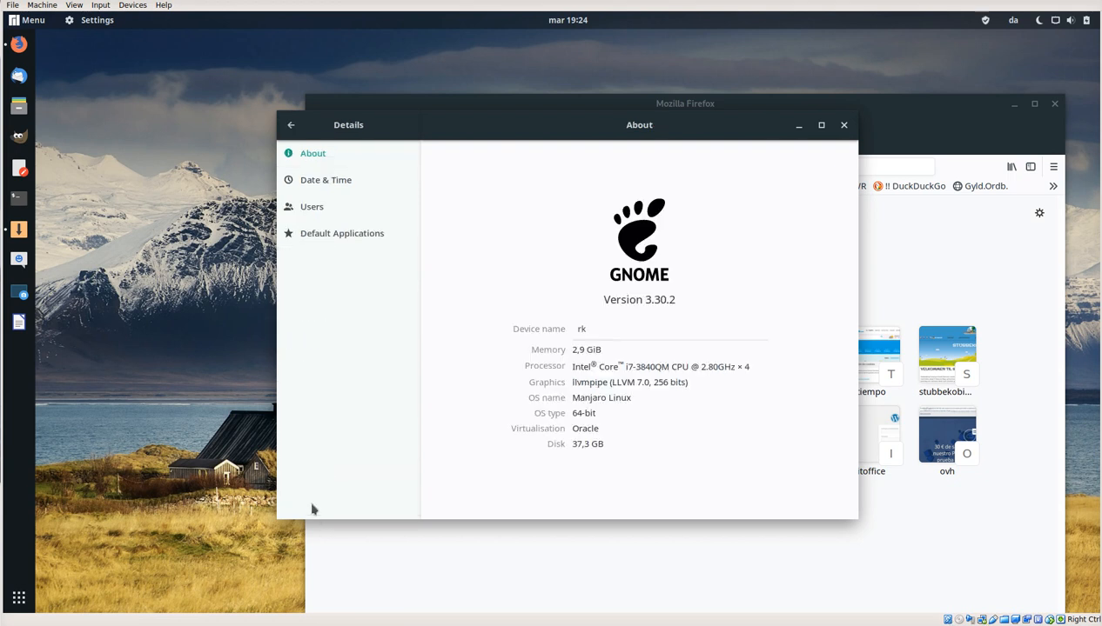
left_click(304, 185)
left_click(307, 208)
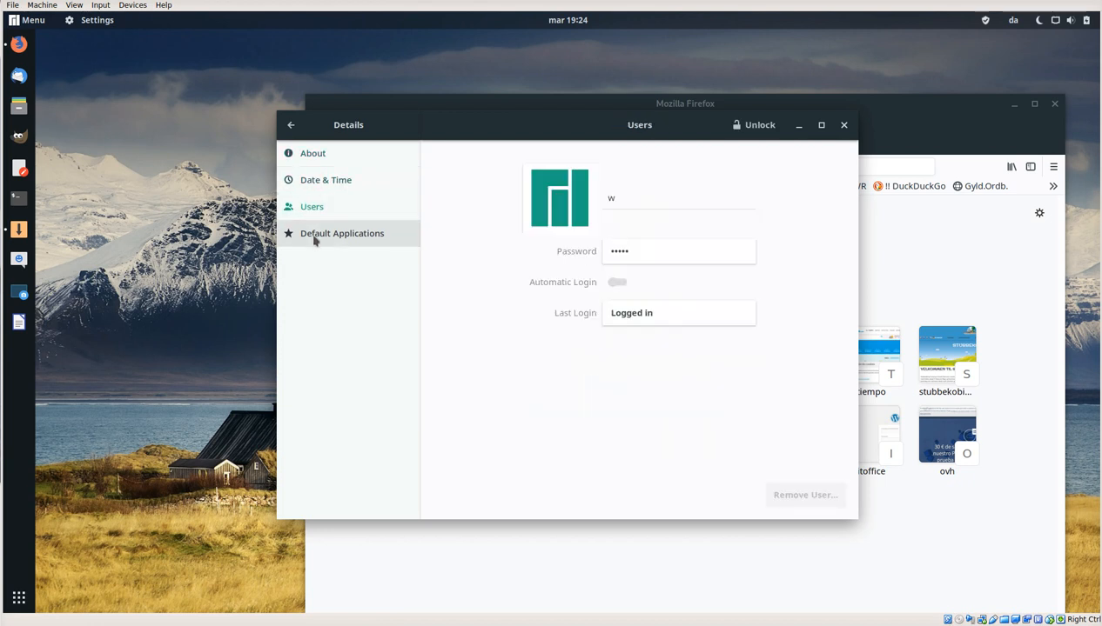
left_click(315, 237)
left_click(290, 125)
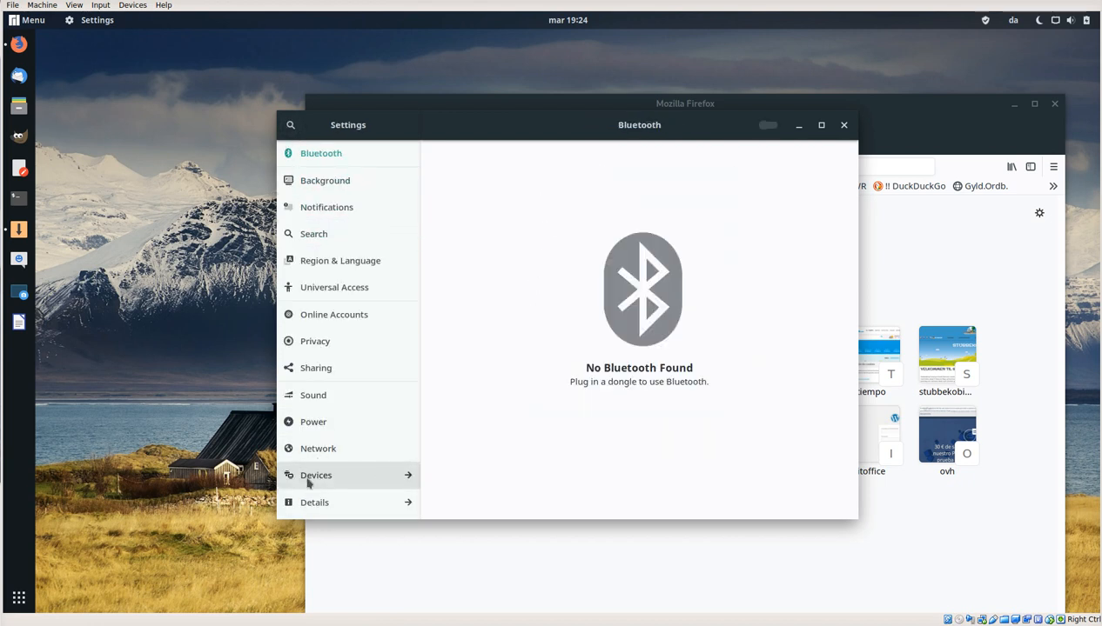
Step: Go through the Devices settings from Displays and Mouse & Touchpad to Printers, Removable Media, Thunderbolt and Colour, and return to the main list
left_click(313, 475)
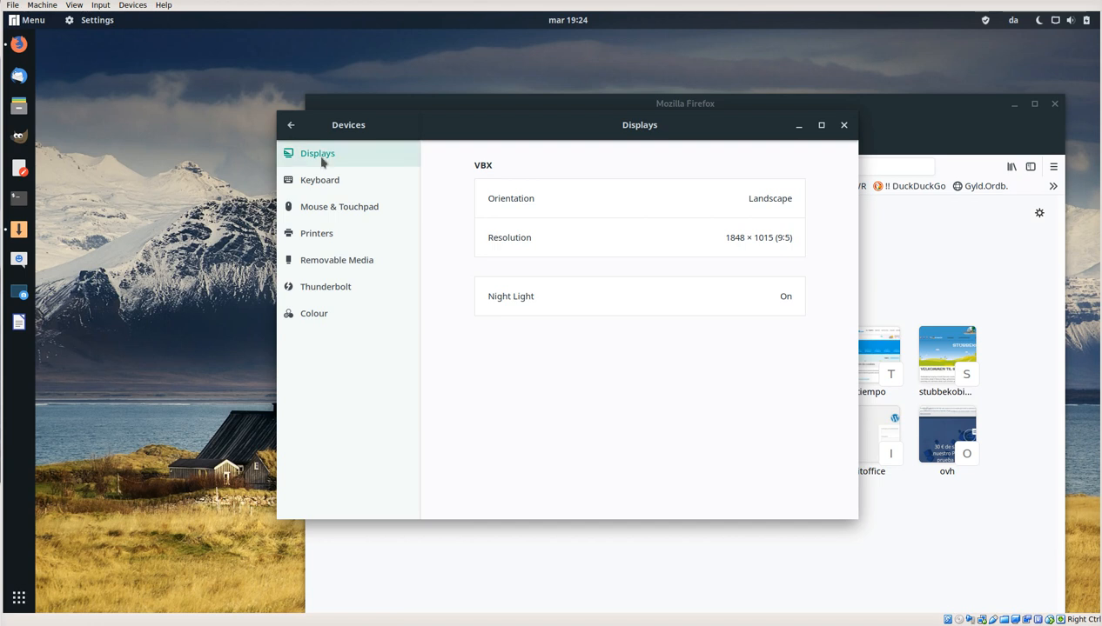
left_click(317, 207)
left_click(320, 235)
left_click(323, 261)
left_click(323, 289)
left_click(314, 313)
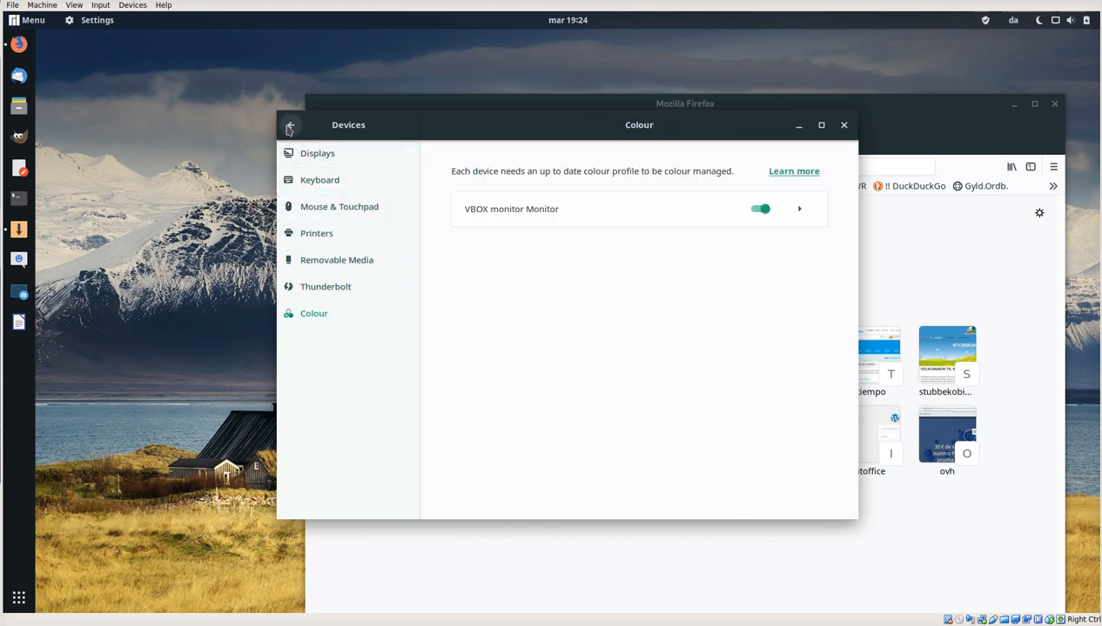
left_click(291, 124)
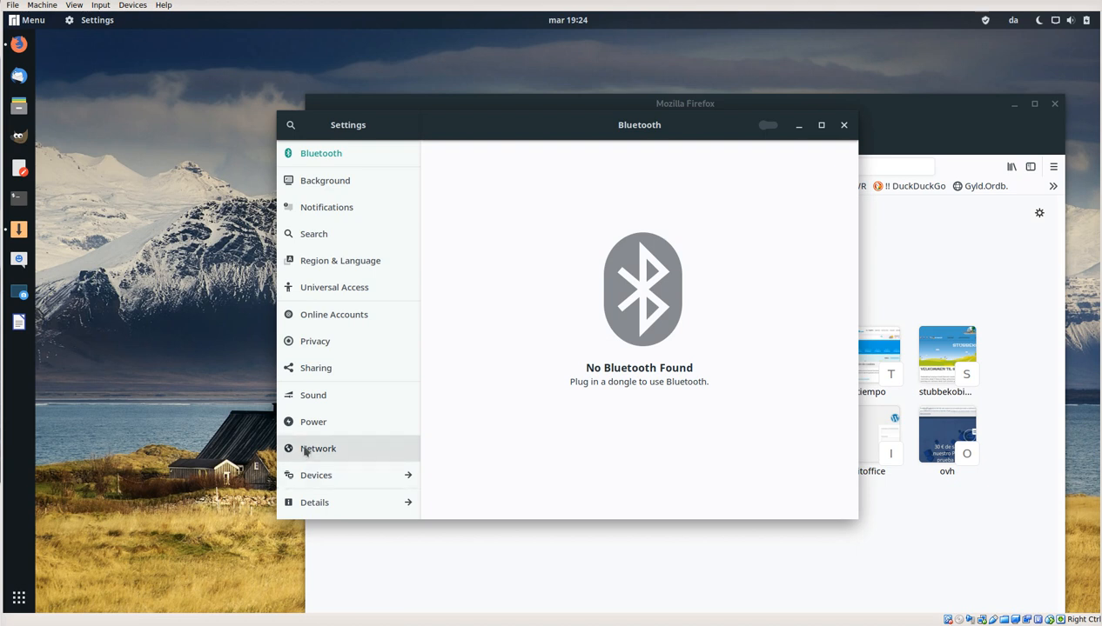
Step: View the Network, Power, Sharing, Privacy, Online Accounts and Universal Access settings
left_click(305, 448)
left_click(312, 422)
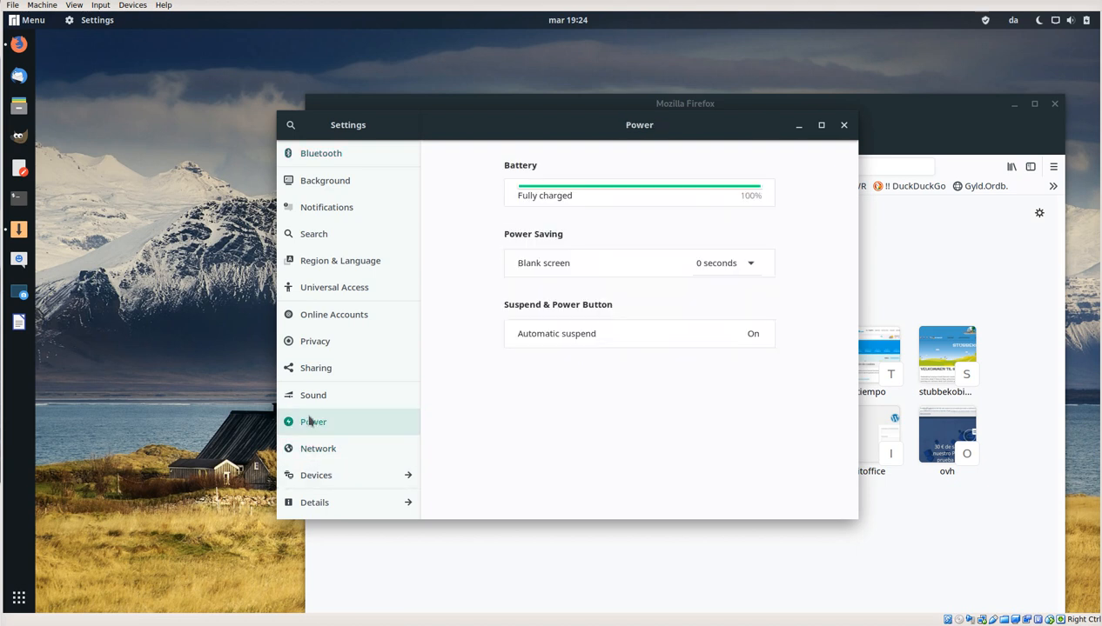
left_click(311, 372)
left_click(312, 348)
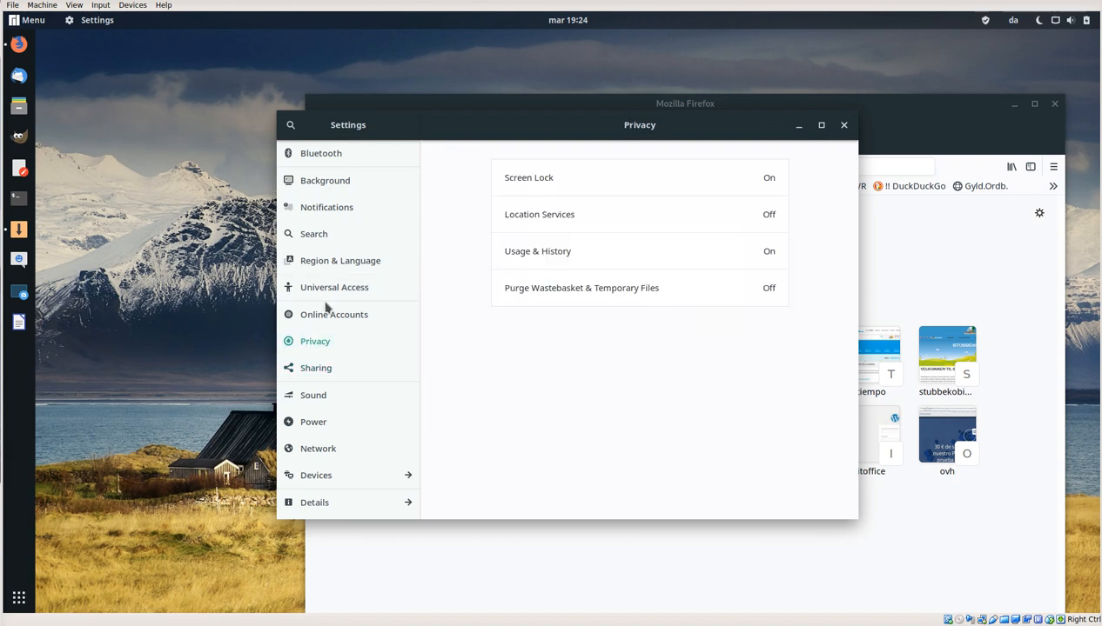
left_click(327, 322)
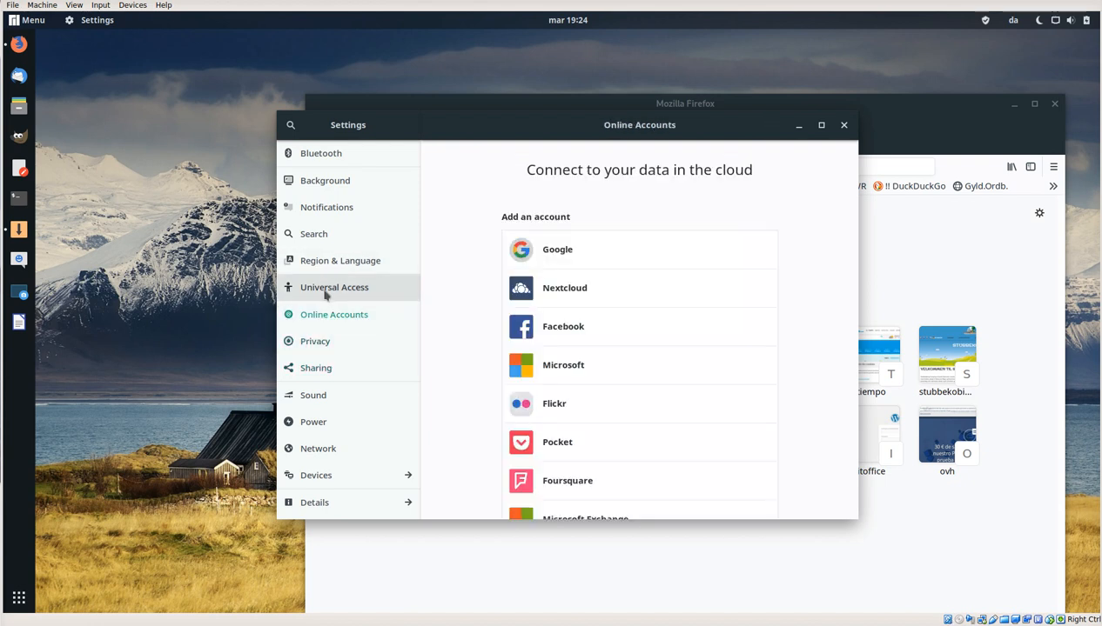
left_click(325, 290)
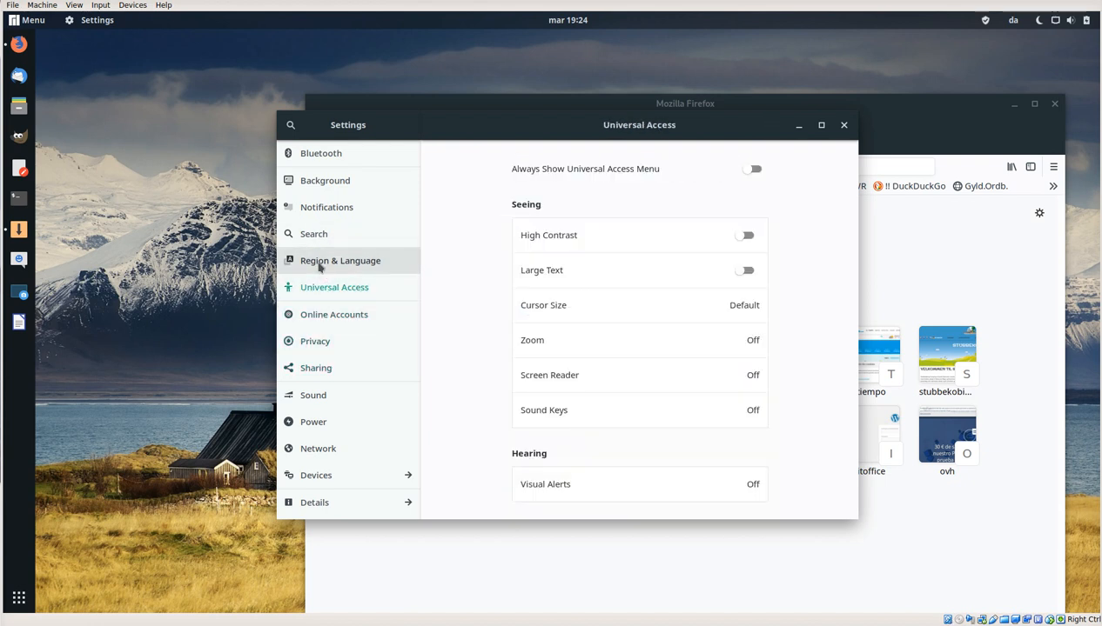
Step: View the Region & Language, Search, Notifications and Bluetooth settings
left_click(321, 265)
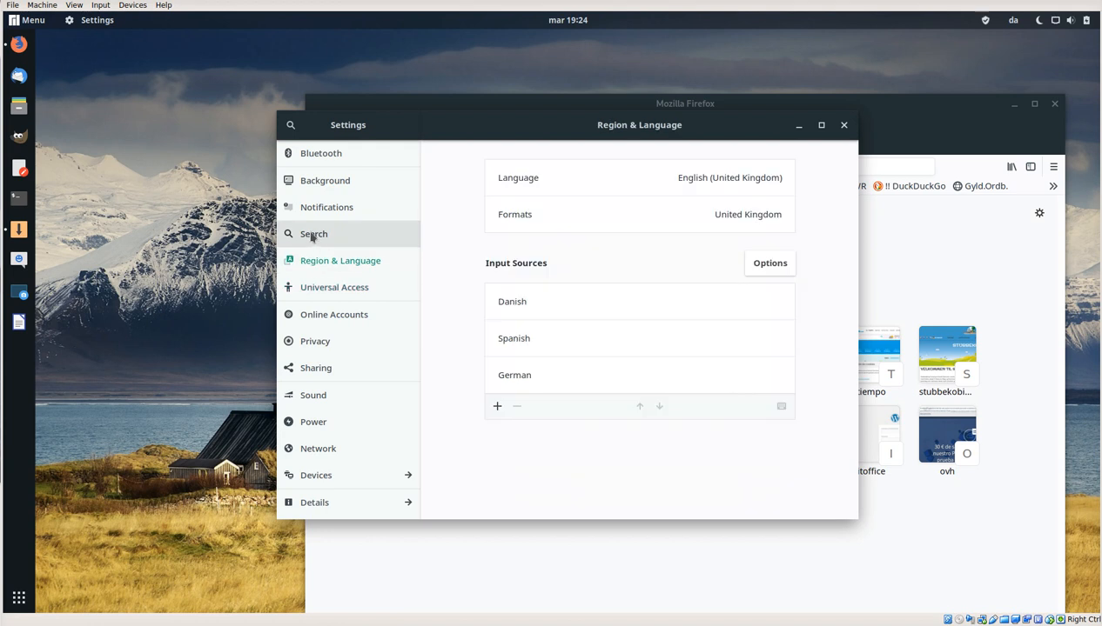
left_click(313, 236)
left_click(315, 212)
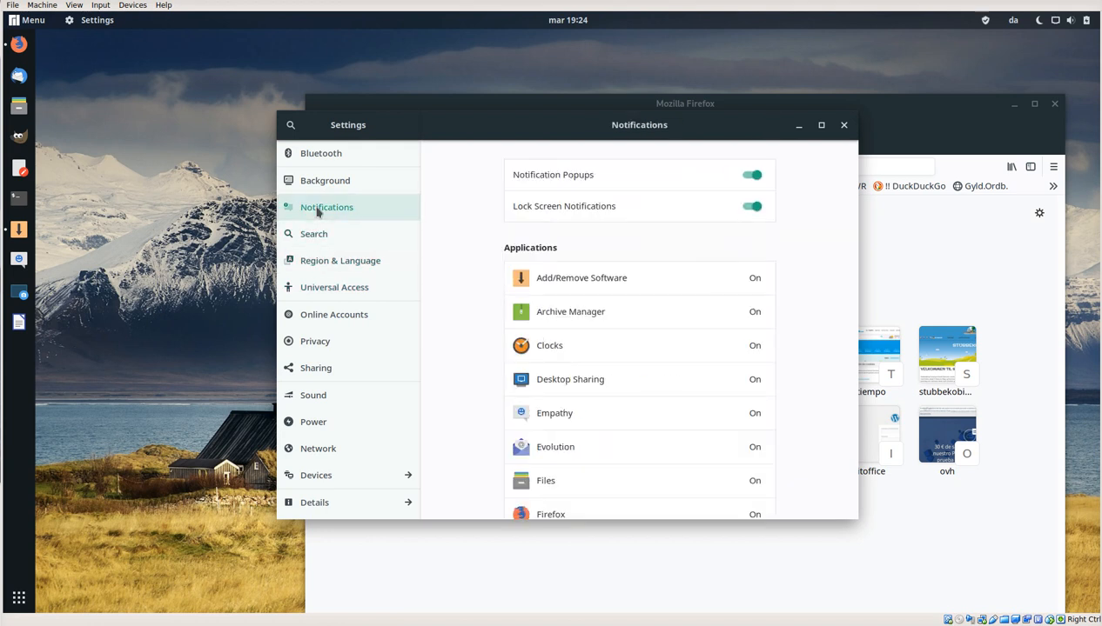
left_click(312, 153)
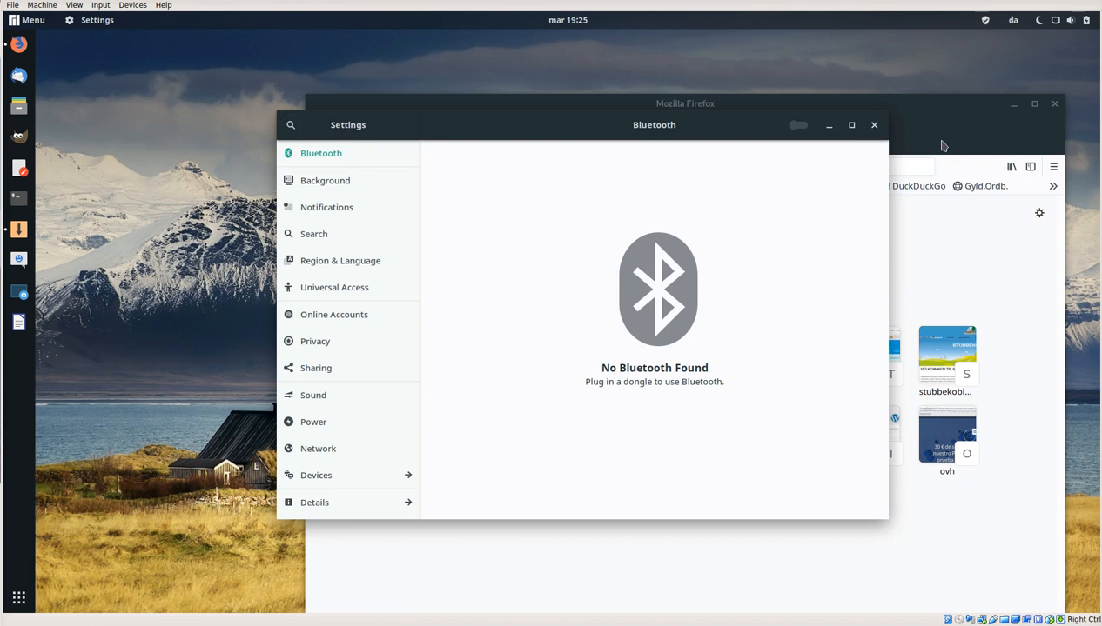
Step: Close the Settings window and the Firefox window
left_click(873, 125)
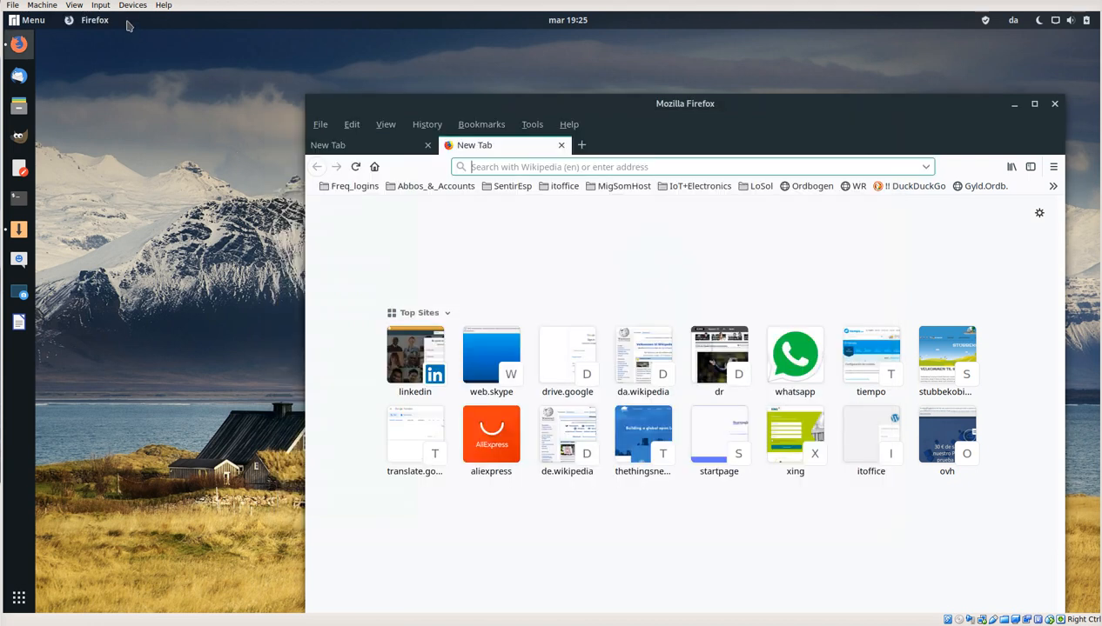
left_click(33, 19)
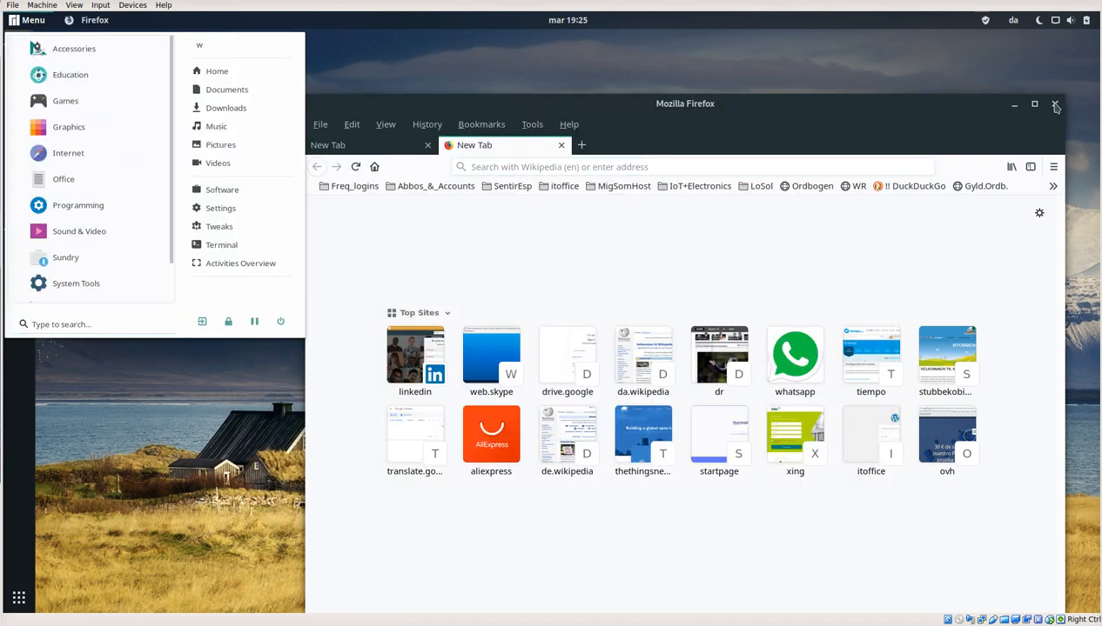
left_click(1055, 106)
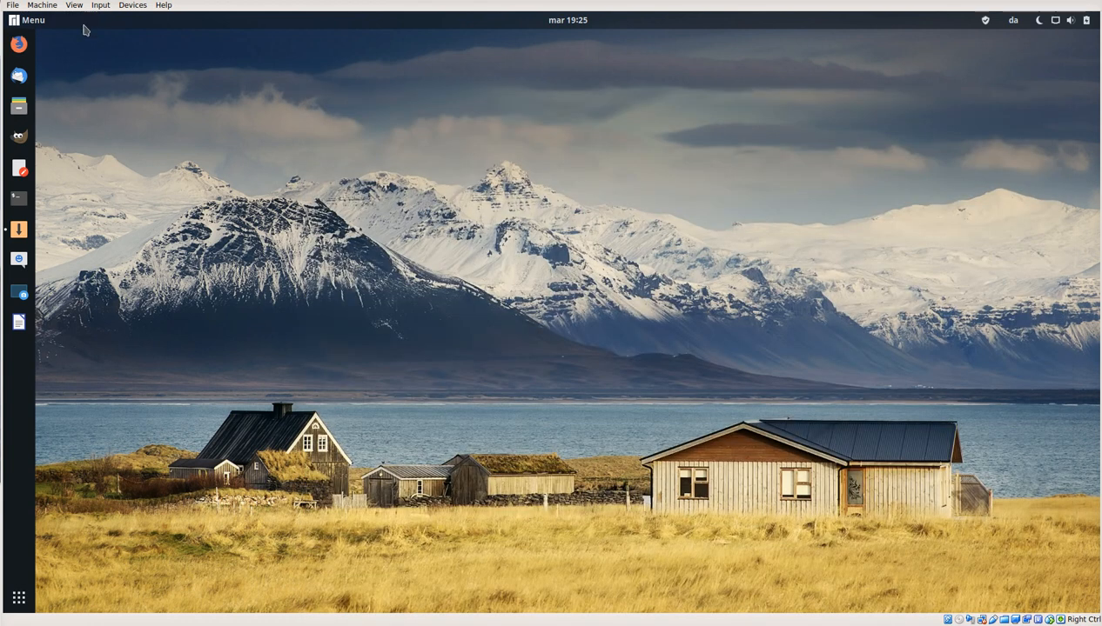
Step: Open Tweaks and extend its window upwards while viewing the Appearance and Extensions pages
left_click(33, 19)
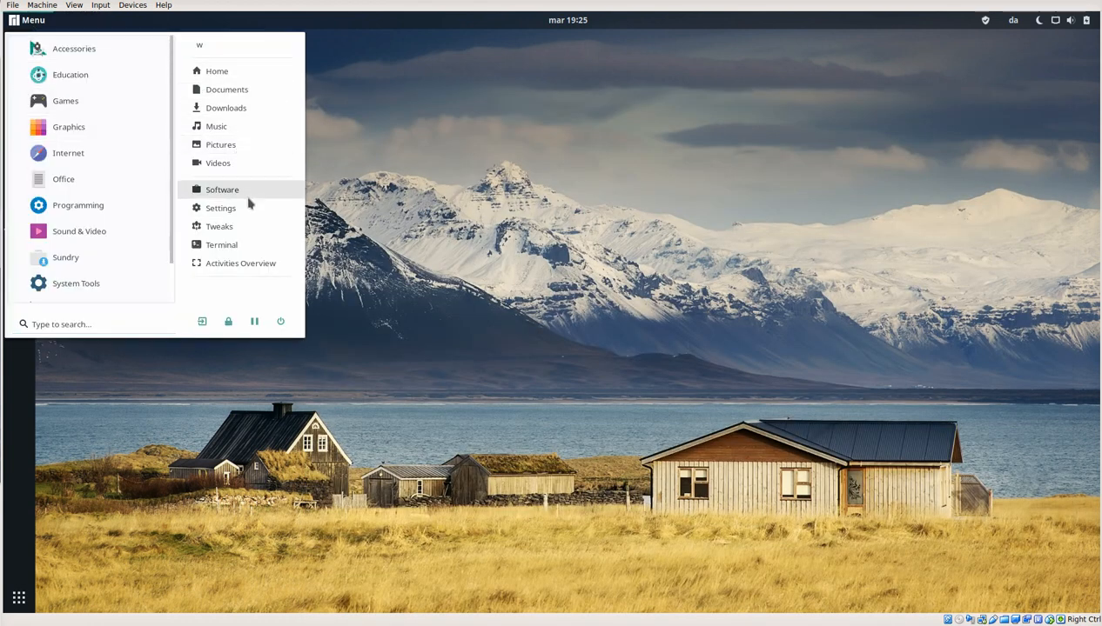
left_click(246, 228)
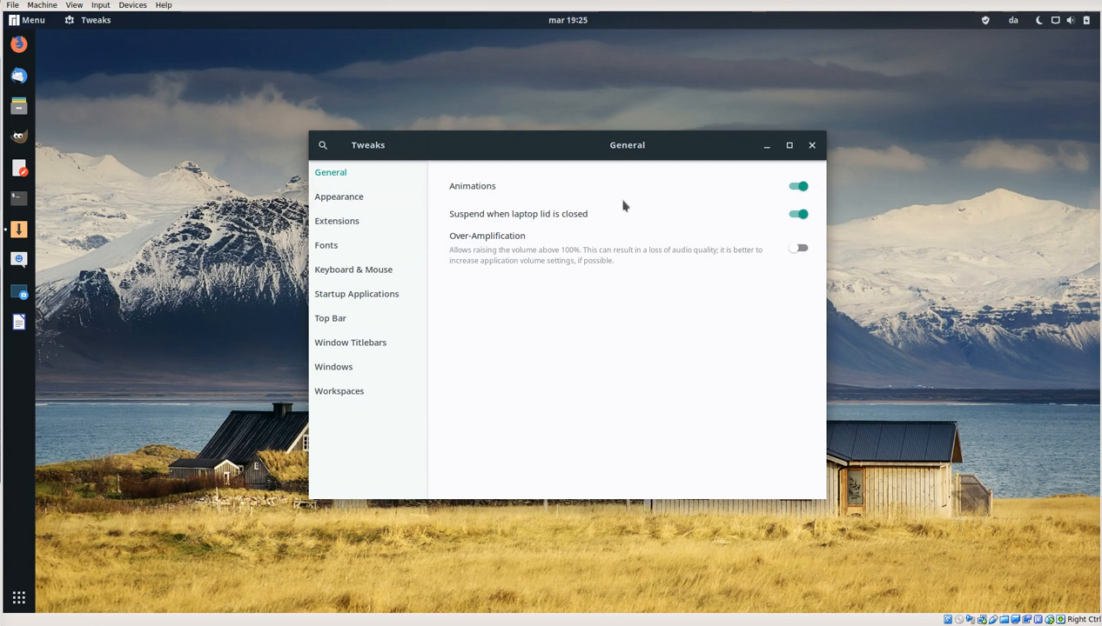
left_click(357, 197)
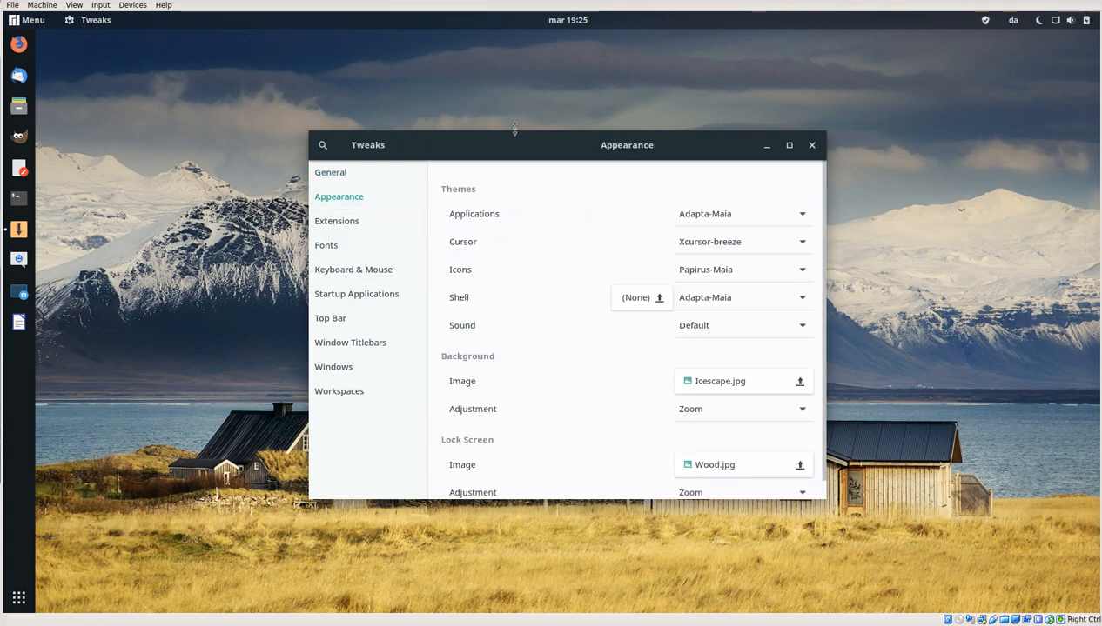
left_click_drag(514, 128, 515, 38)
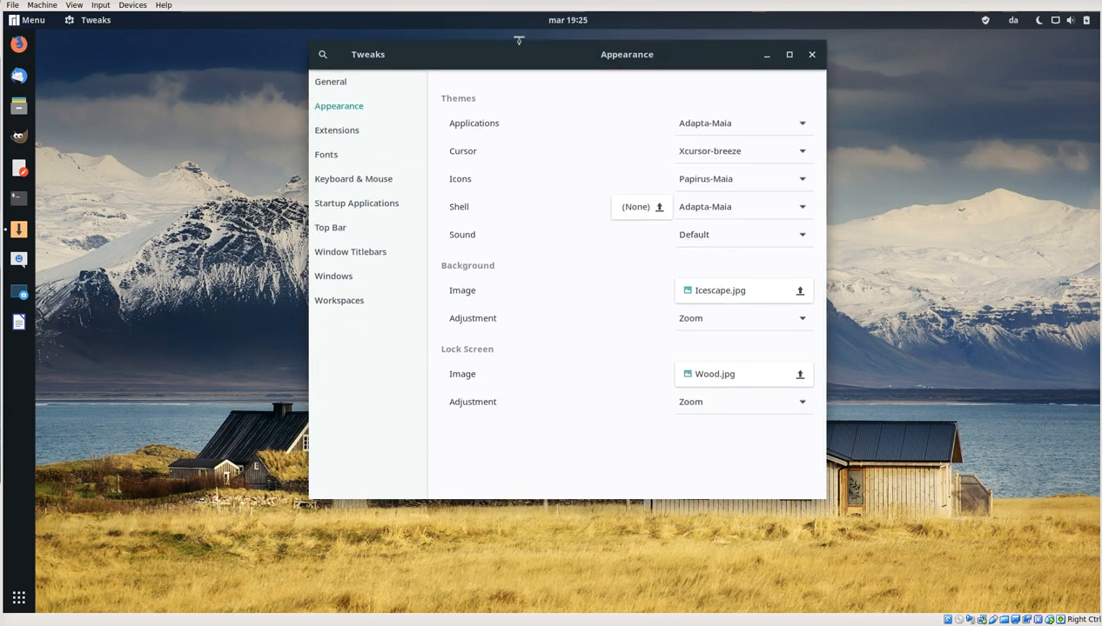
left_click(345, 136)
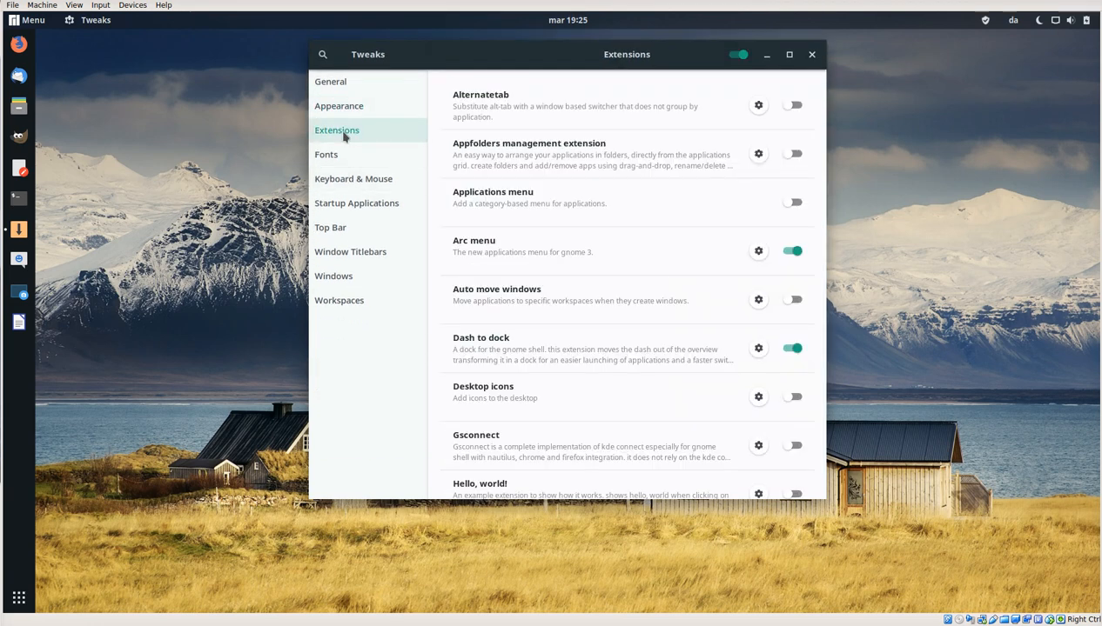
Step: Enlarge and reposition the Tweaks window, and view its Workspaces, Windows, Window Titlebars, Top Bar and Keyboard & Mouse pages
left_click_drag(825, 496, 1025, 590)
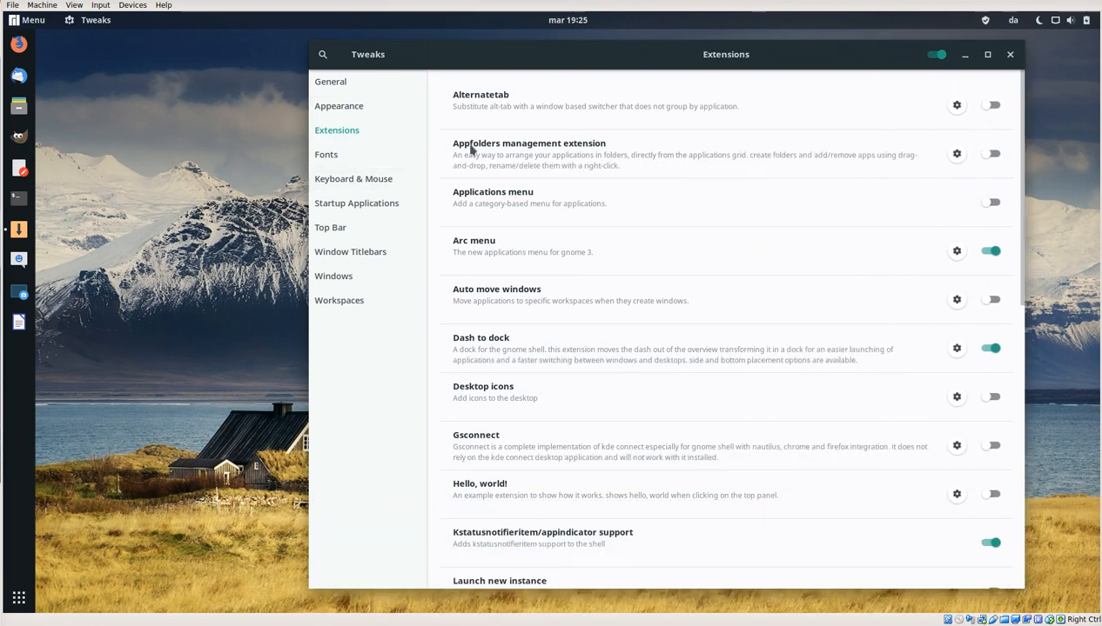
left_click_drag(564, 59, 443, 59)
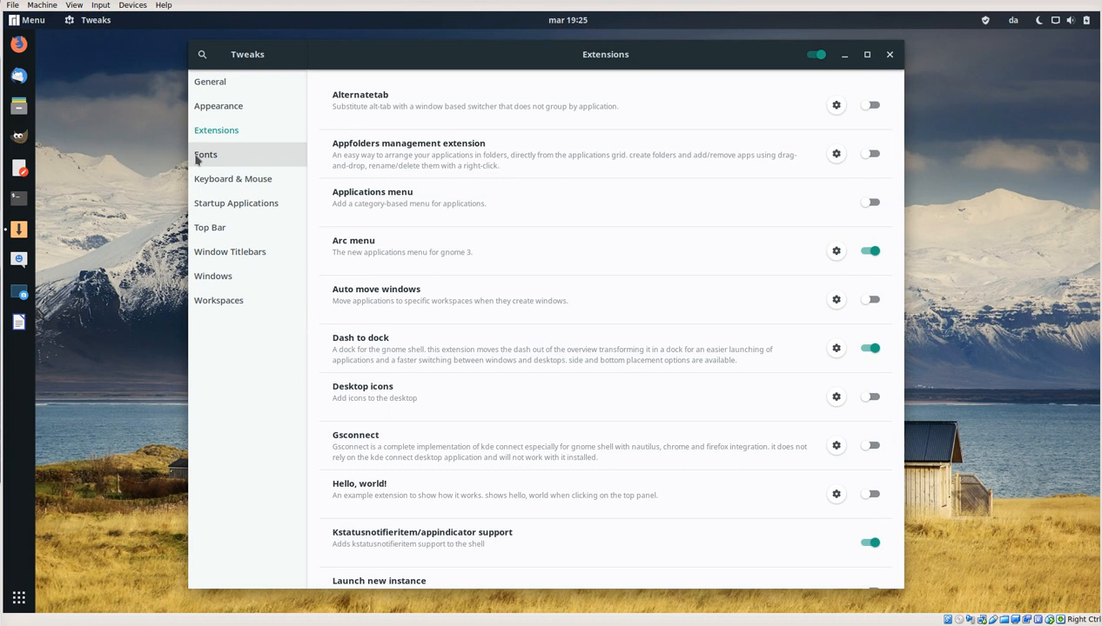
left_click(228, 302)
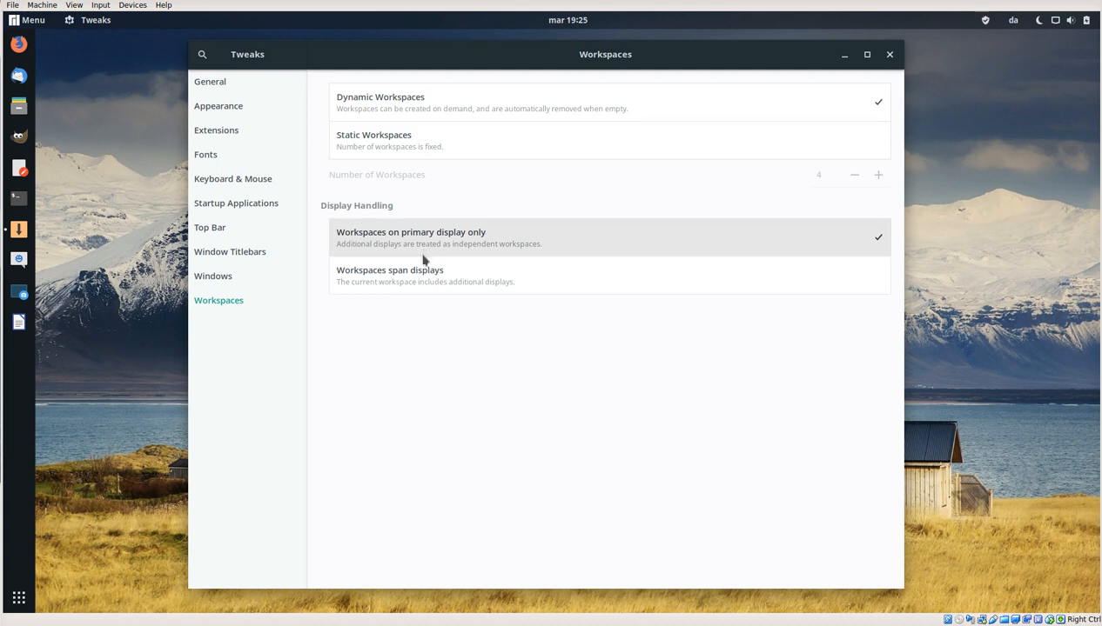
left_click(237, 277)
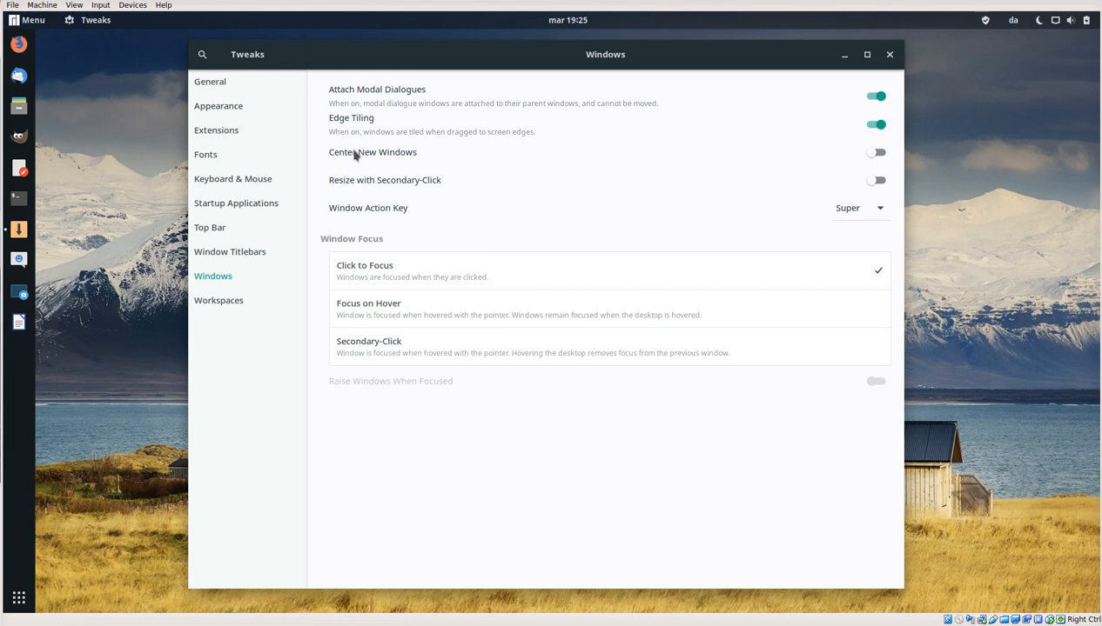
left_click(218, 254)
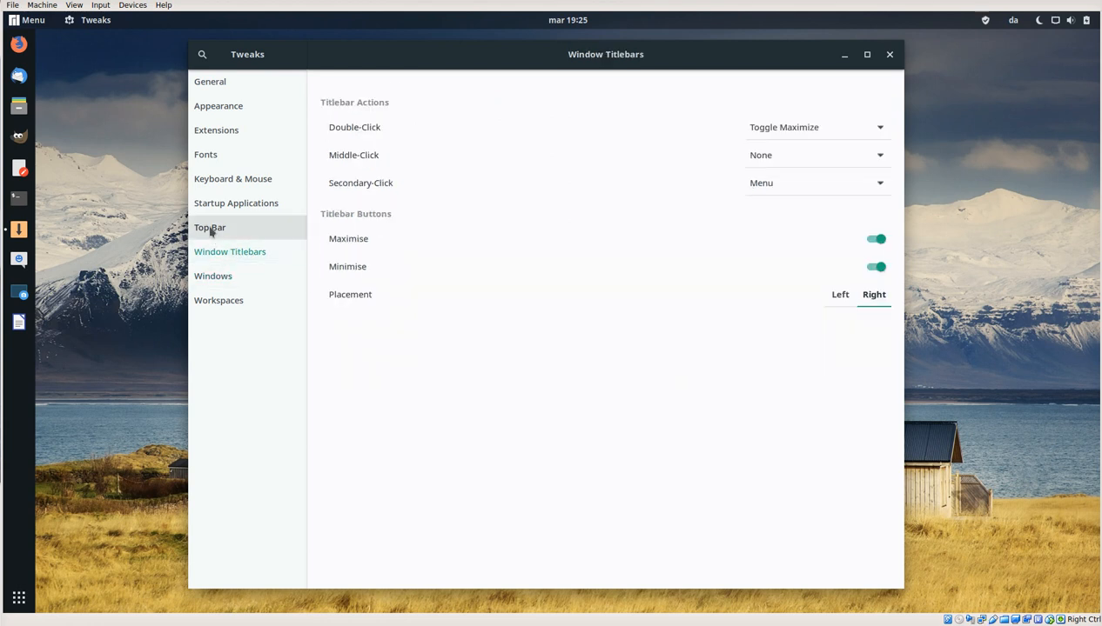
left_click(211, 230)
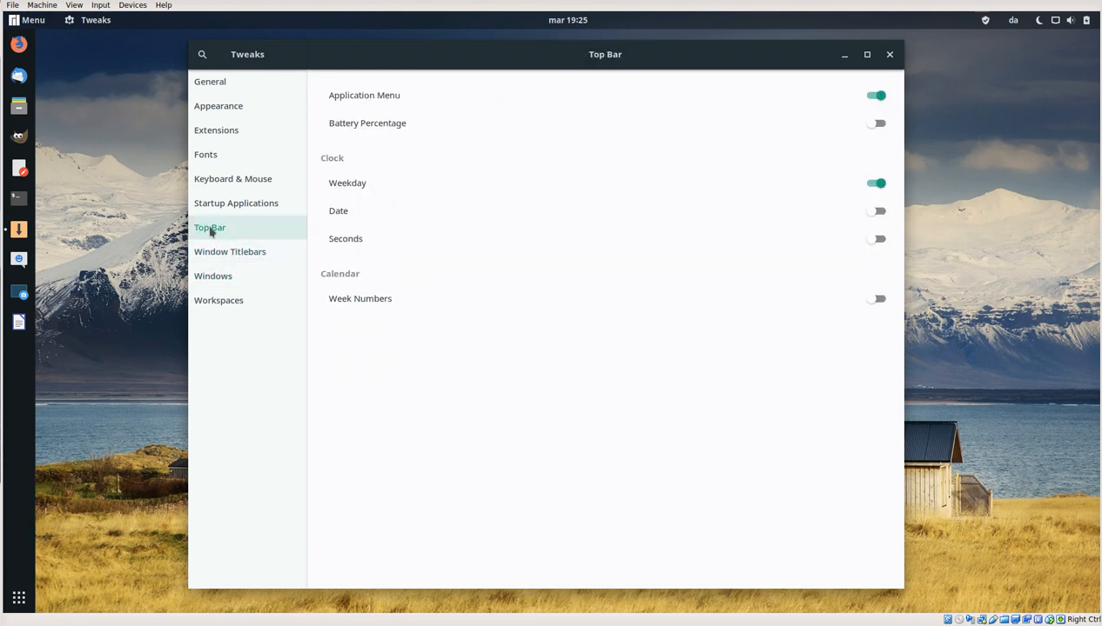
left_click(210, 183)
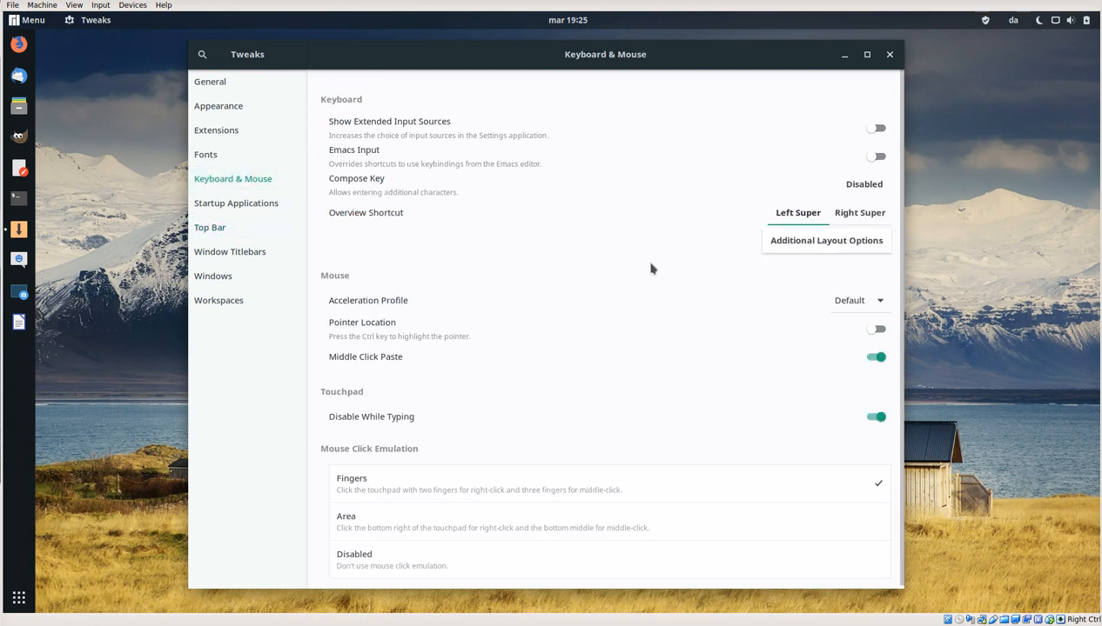
Step: View the Fonts page, the whole Extensions list and the Appearance page, and close Tweaks
left_click(227, 160)
left_click(221, 133)
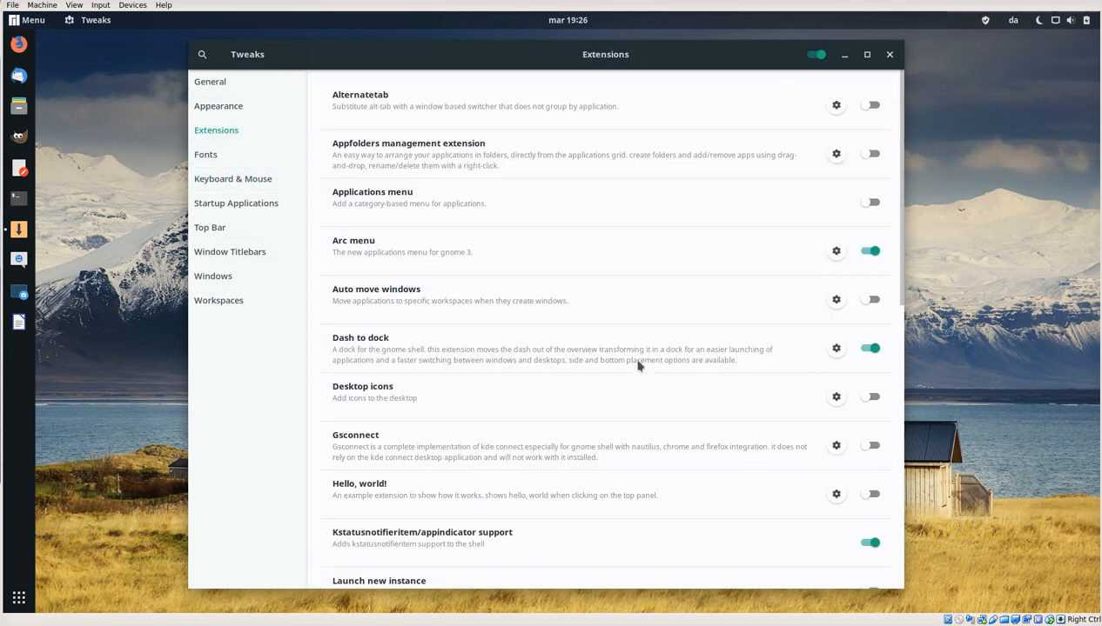
scroll(638, 366, "down", 10)
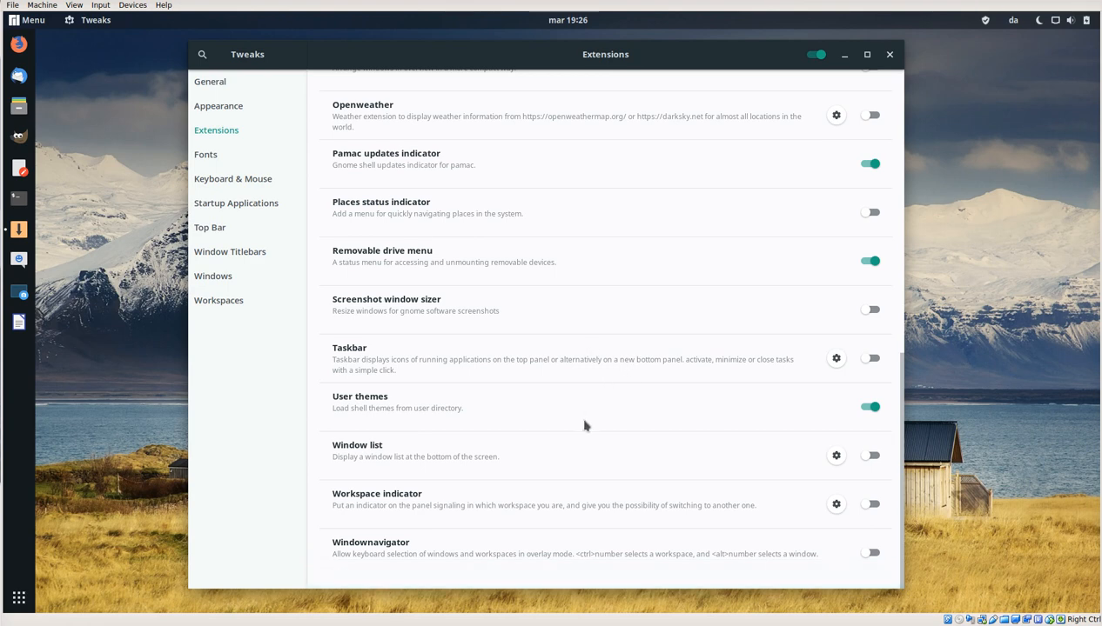
scroll(581, 431, "up", 10)
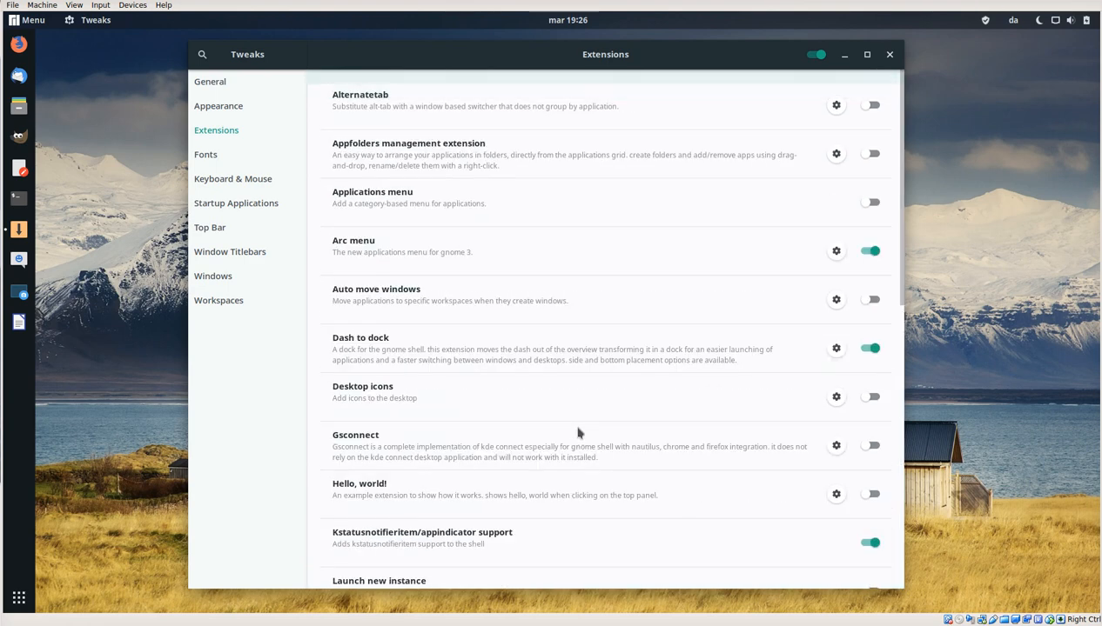
left_click(244, 109)
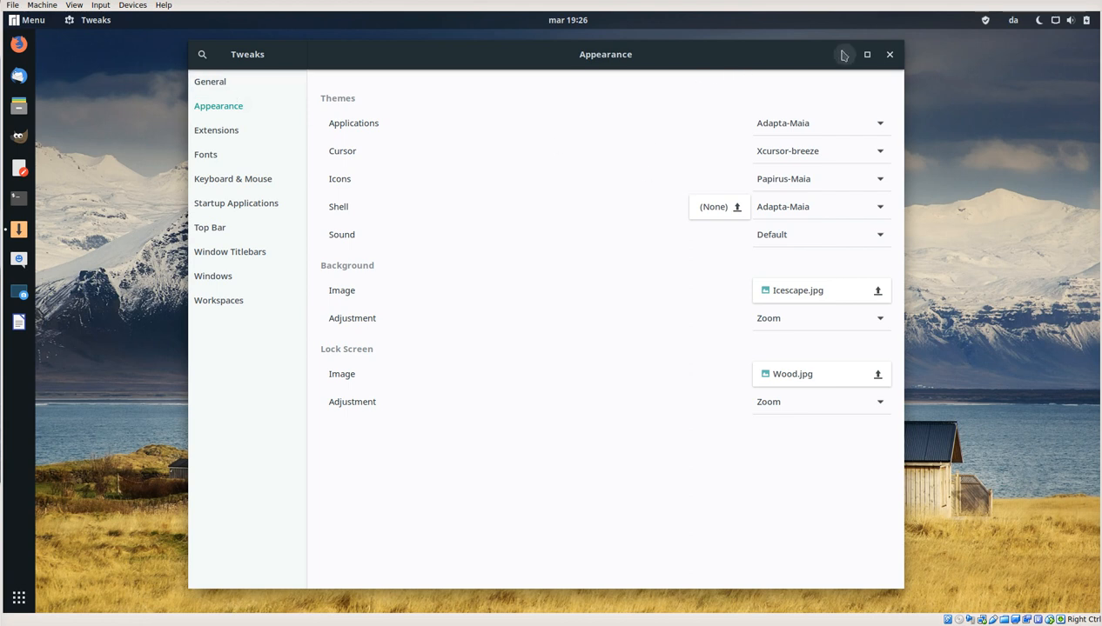
left_click(888, 56)
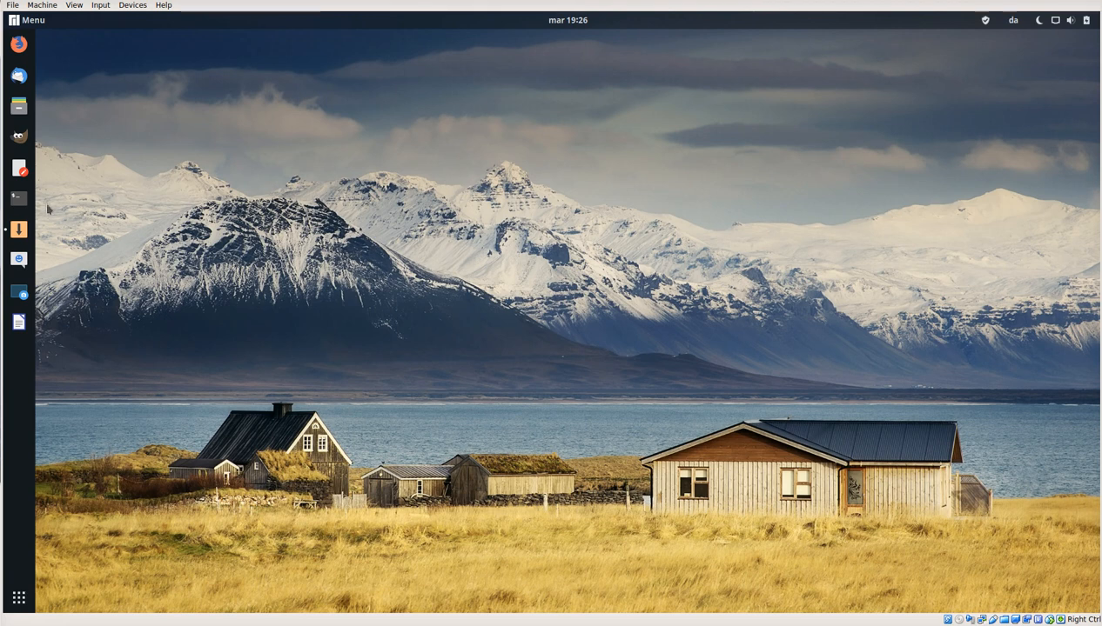
Step: Open a terminal and list the home folder's contents in long format with ls -l
left_click(17, 198)
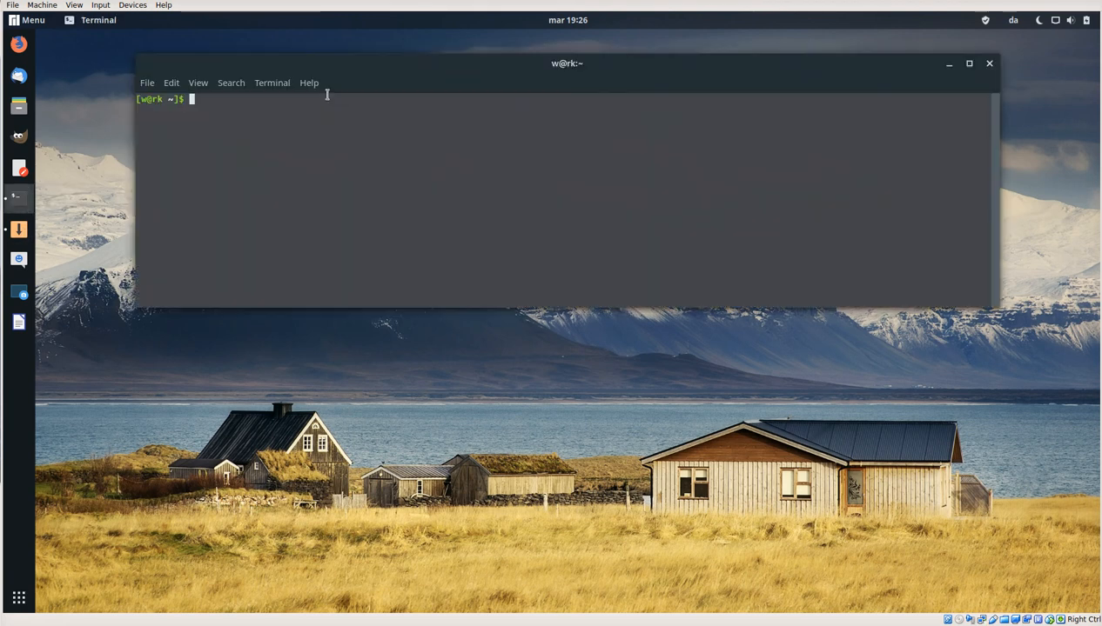
left_click_drag(255, 62, 267, 99)
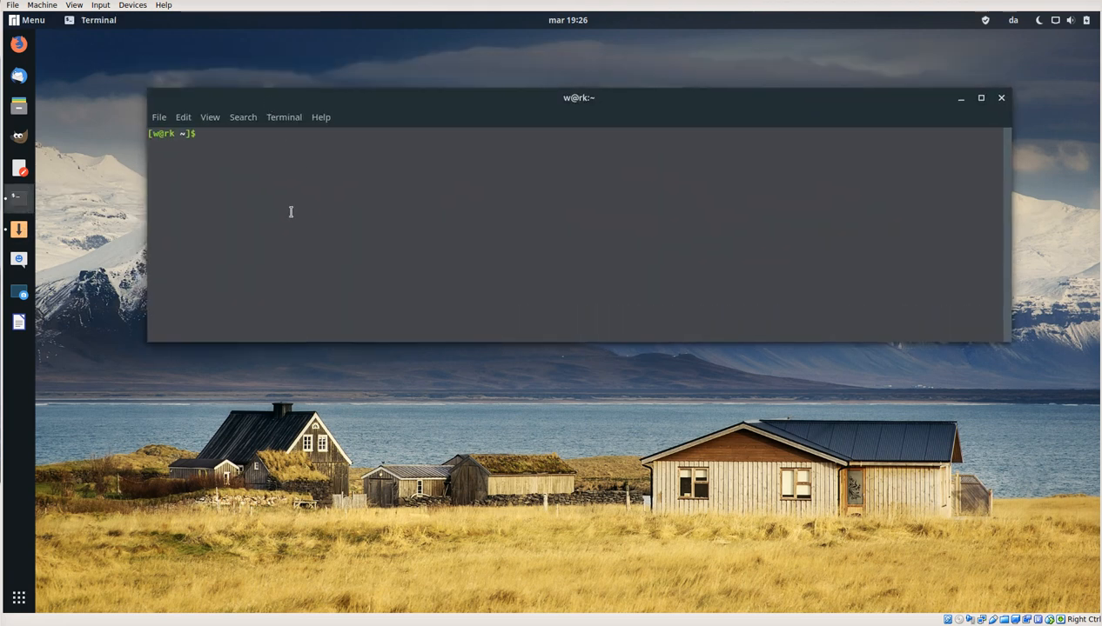
type("ls -l")
key("Return")
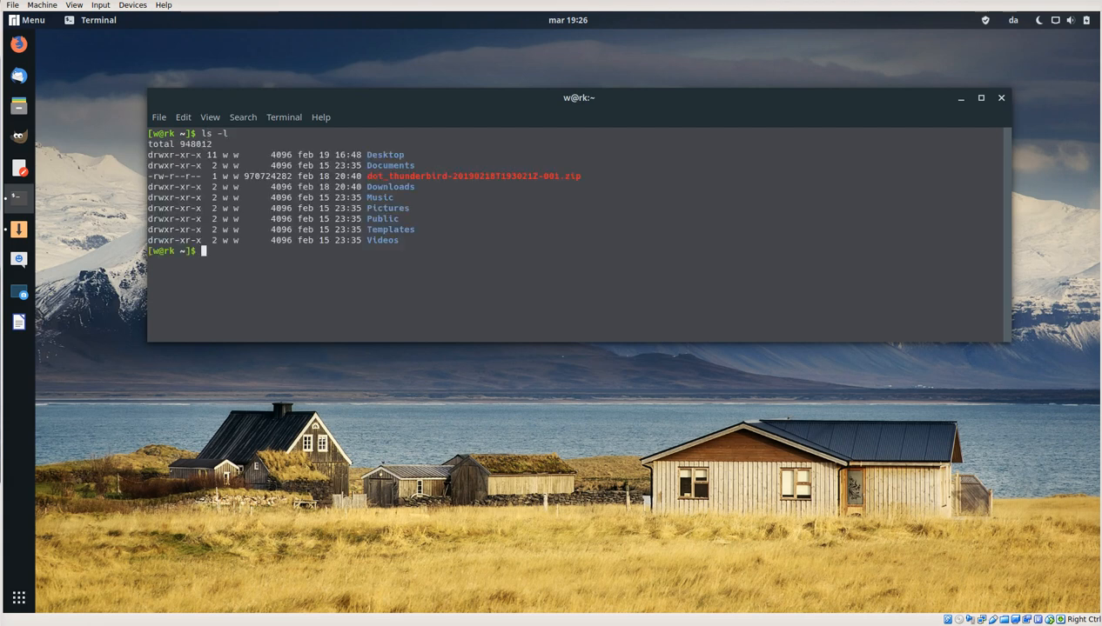
Step: Open the Colours settings of the terminal profile and move the preferences window clear of the file listing
left_click(194, 117)
left_click(209, 233)
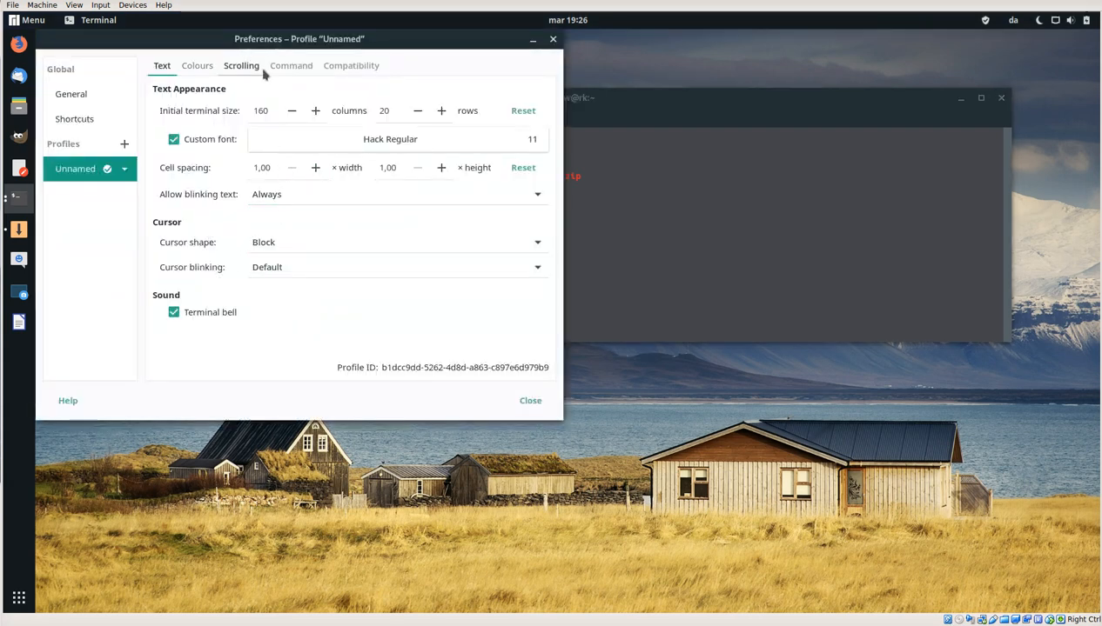
left_click(198, 66)
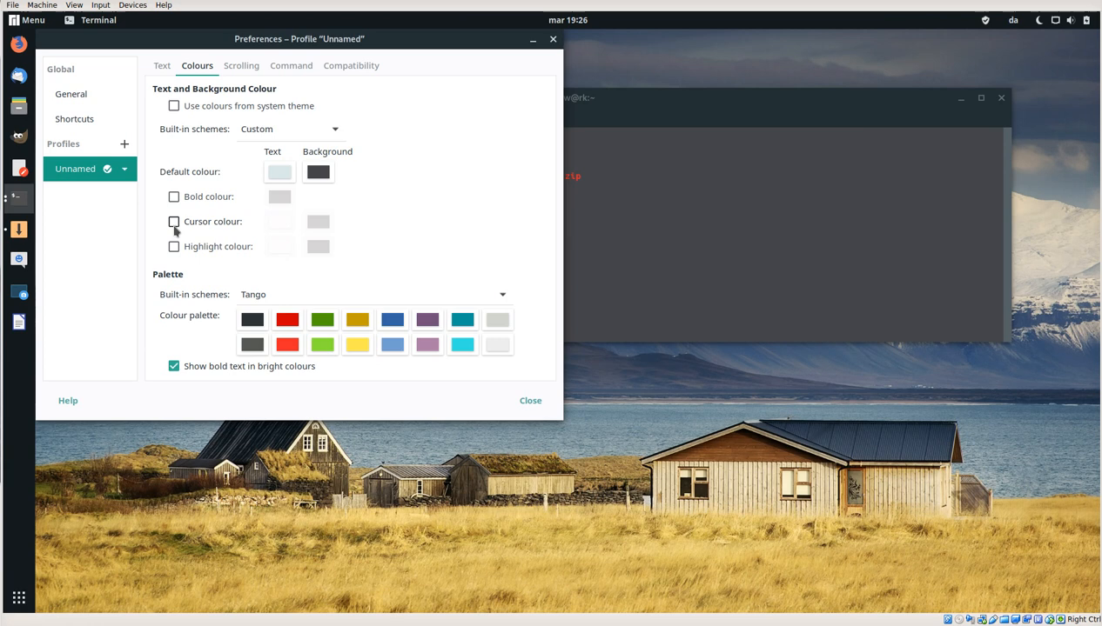
left_click_drag(245, 38, 630, 232)
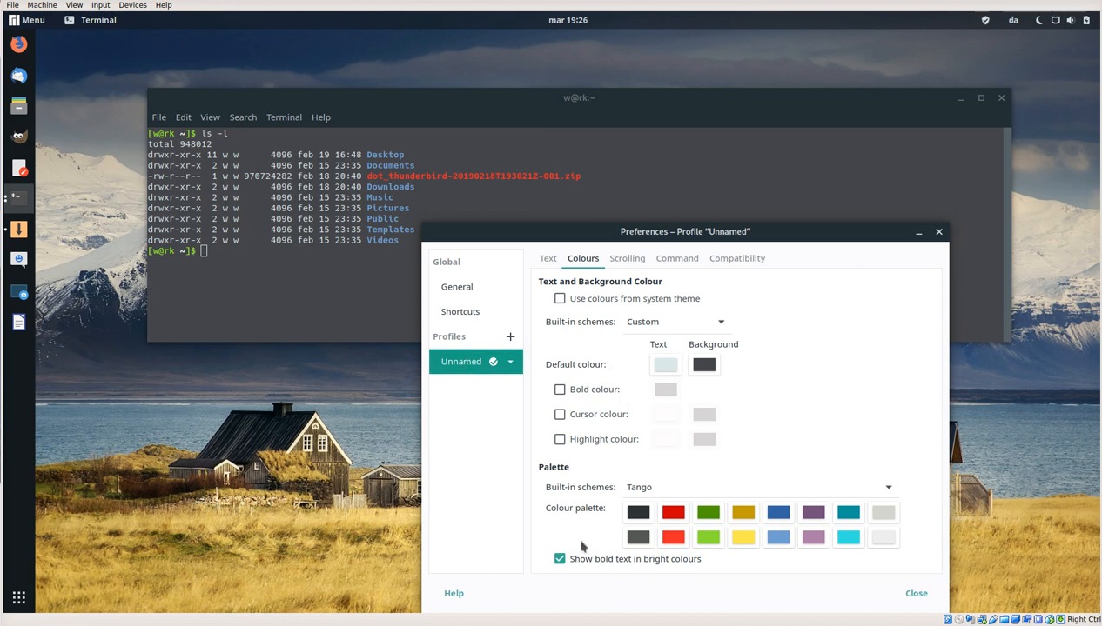
Step: Try the system theme colours and the Black on light yellow scheme on the terminal profile
left_click(588, 300)
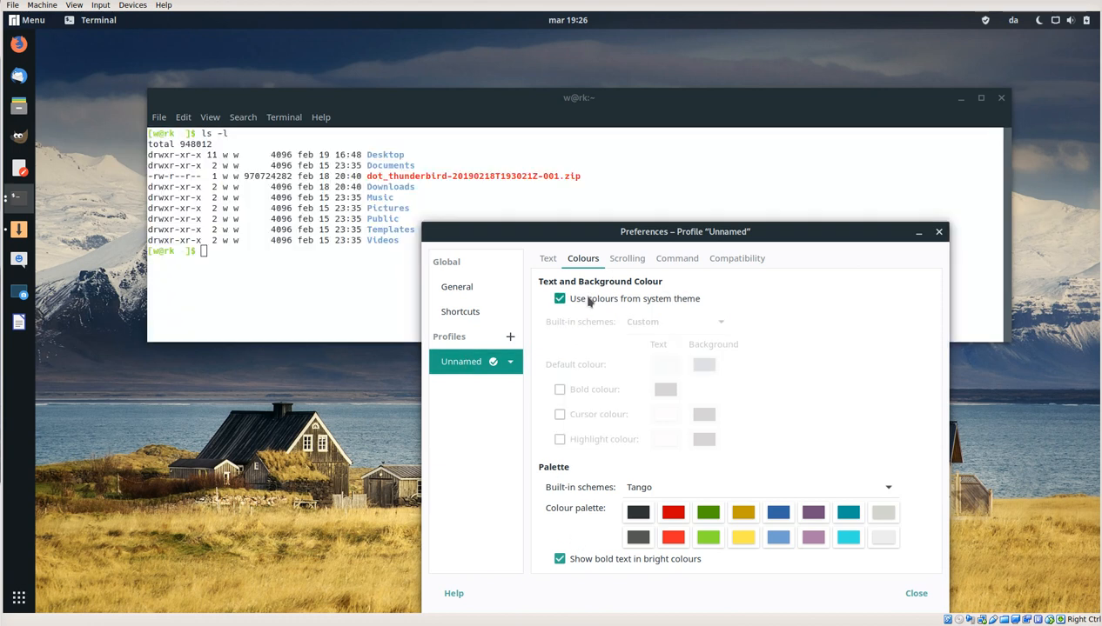
left_click(588, 300)
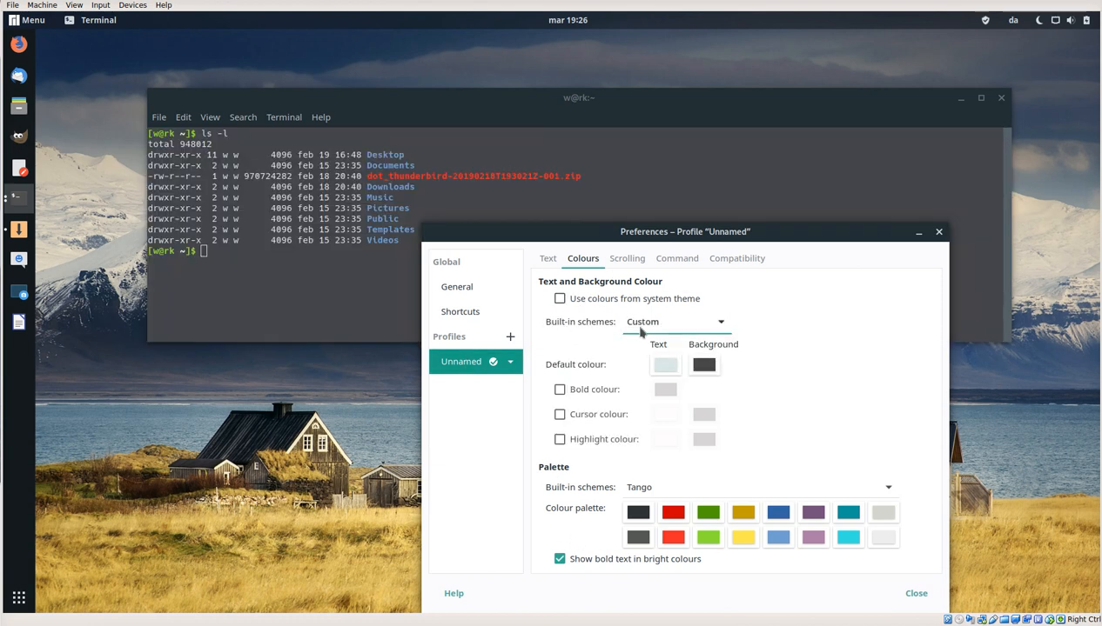
left_click(652, 324)
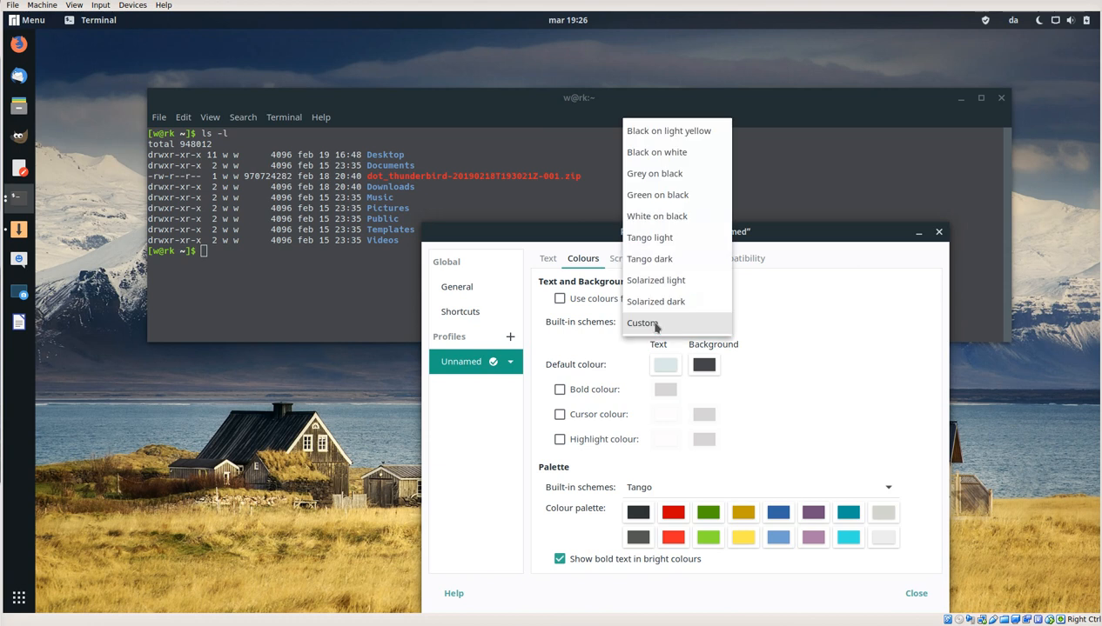
left_click(702, 131)
Step: Apply the Grey on black colour scheme to the terminal profile, and set the built-in scheme to Custom
left_click(680, 323)
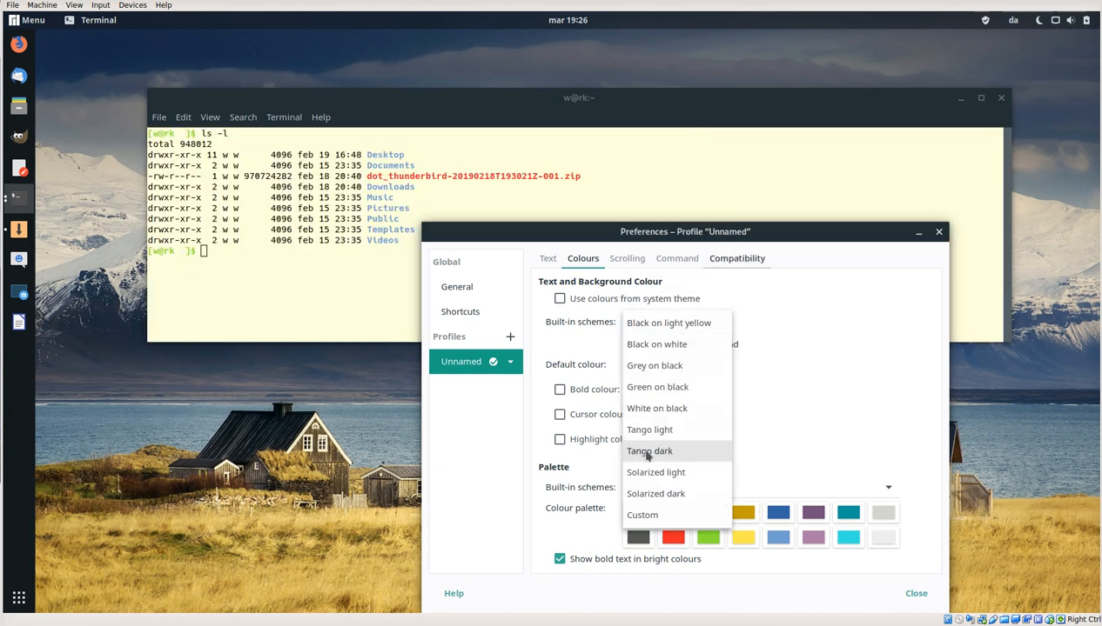
left_click(652, 366)
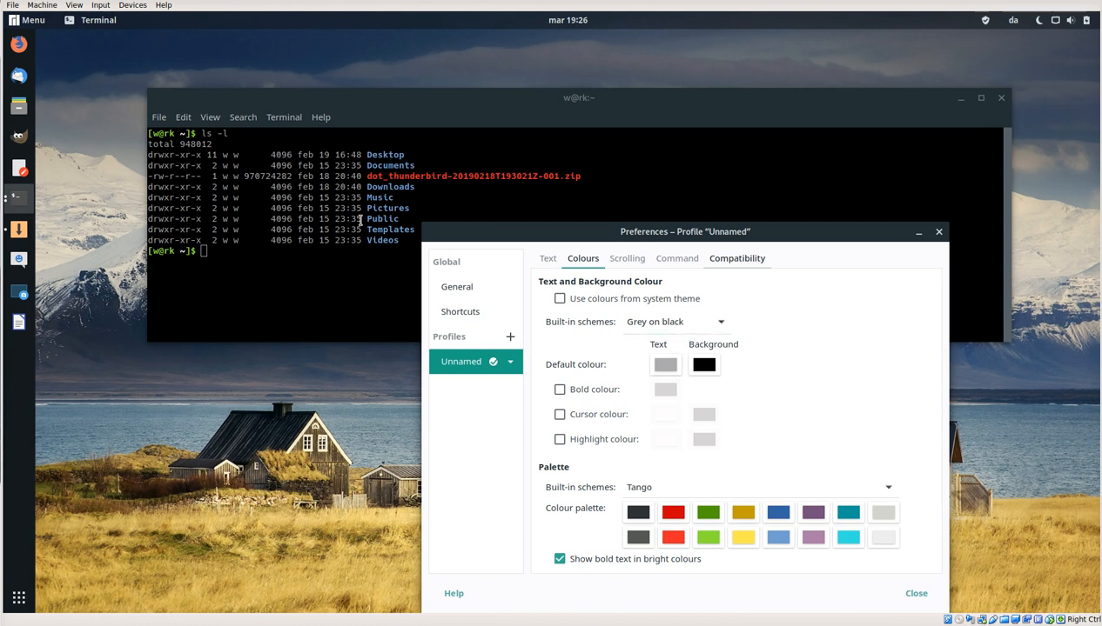
left_click(702, 328)
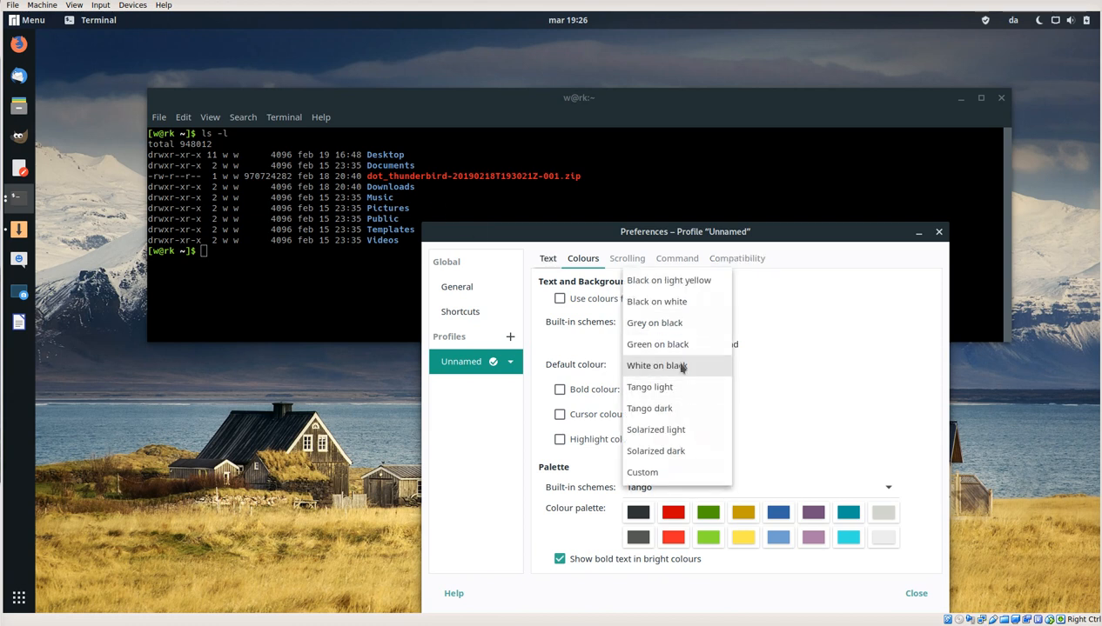
left_click(672, 476)
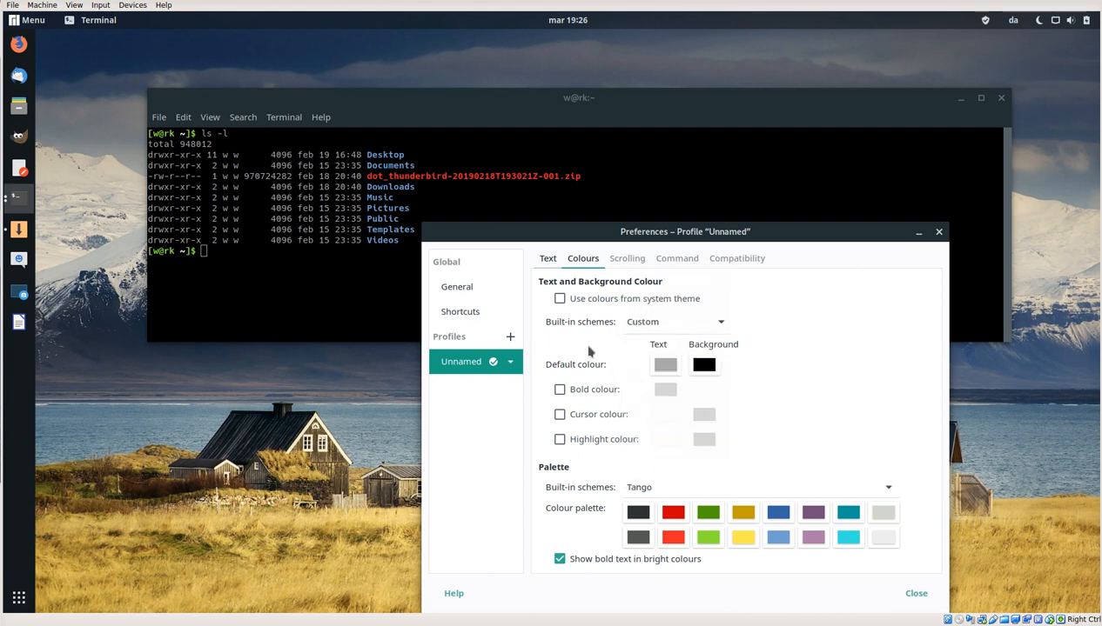
Step: Highlight the Downloads, Music, Pictures, Public and Templates folder names one after another in the terminal listing
left_click(387, 208)
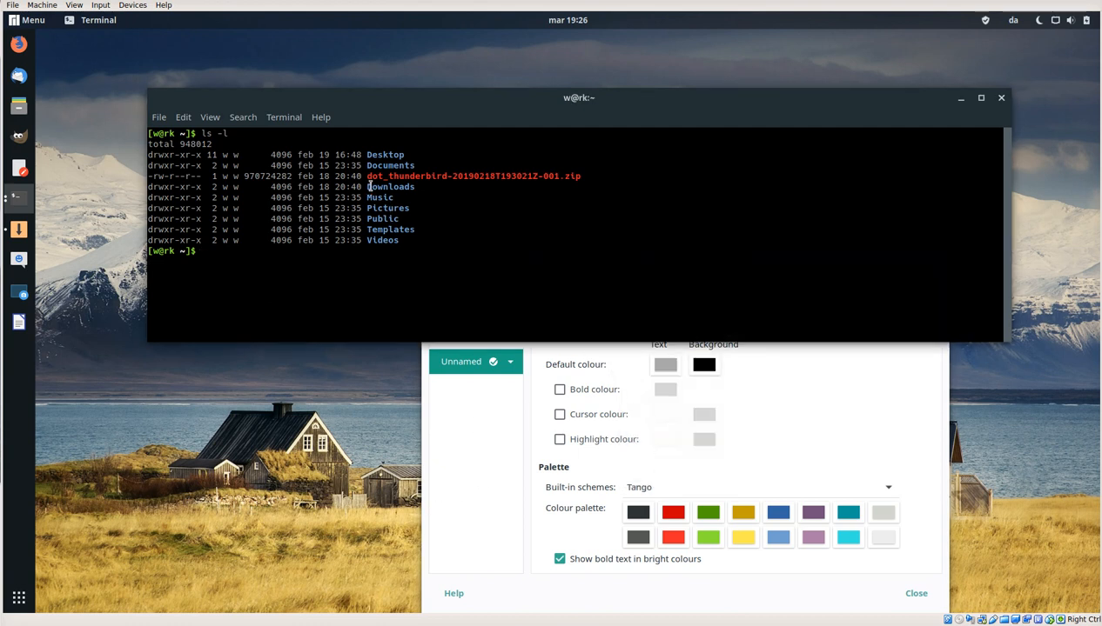
left_click_drag(368, 188, 412, 189)
double_click(384, 198)
double_click(387, 209)
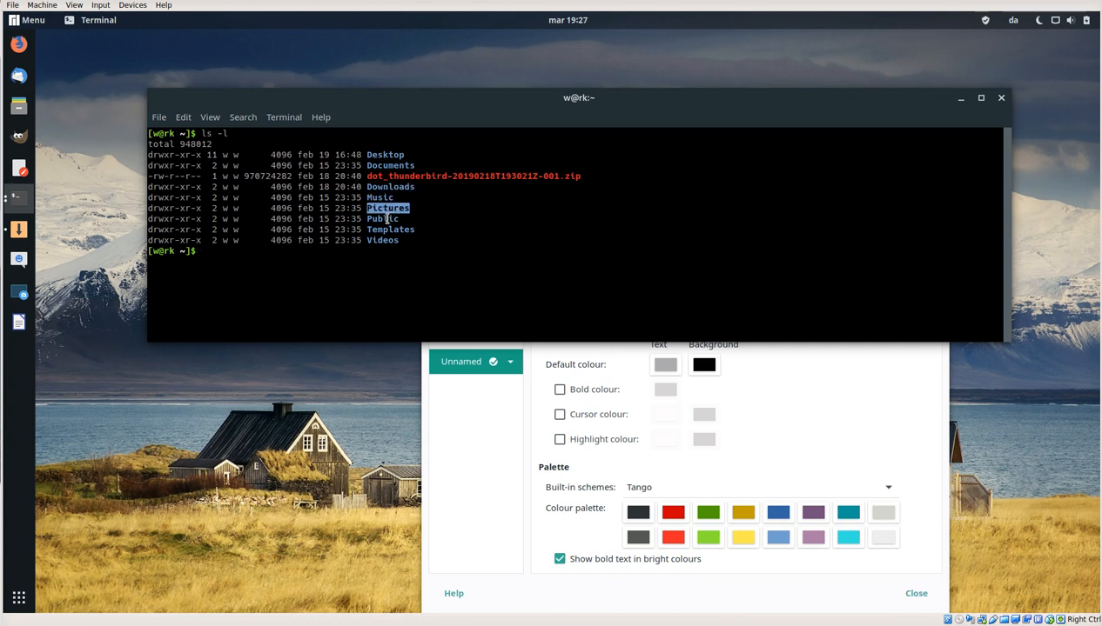
double_click(387, 219)
double_click(390, 230)
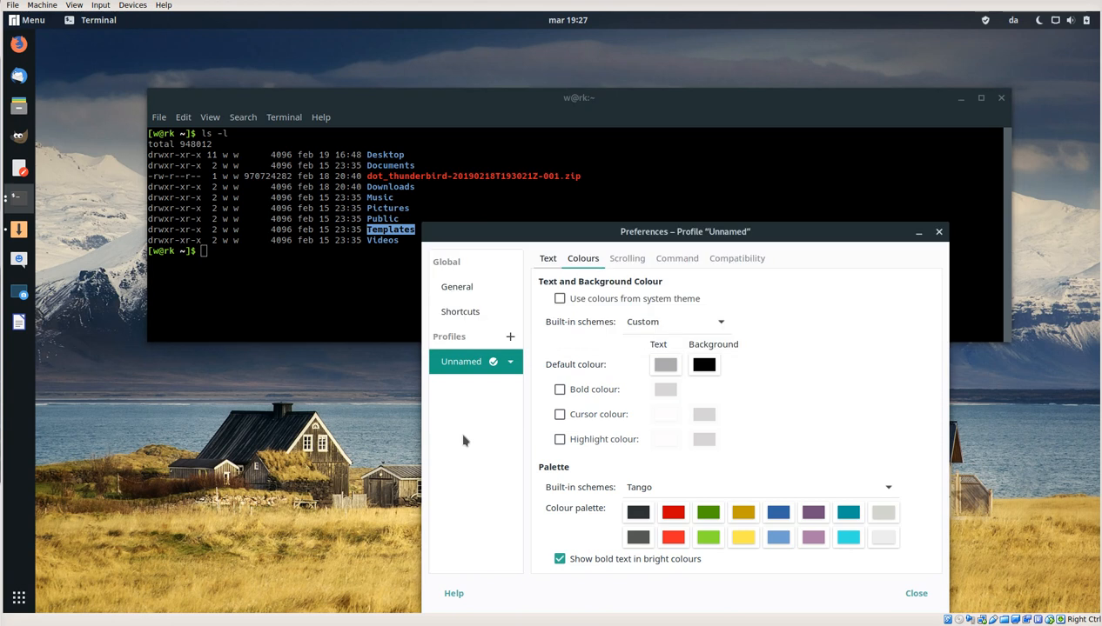
Step: Compare how the dot_thunderbird zip file name and the Templates folder name look when highlighted in the terminal listing
left_click(463, 439)
left_click(325, 276)
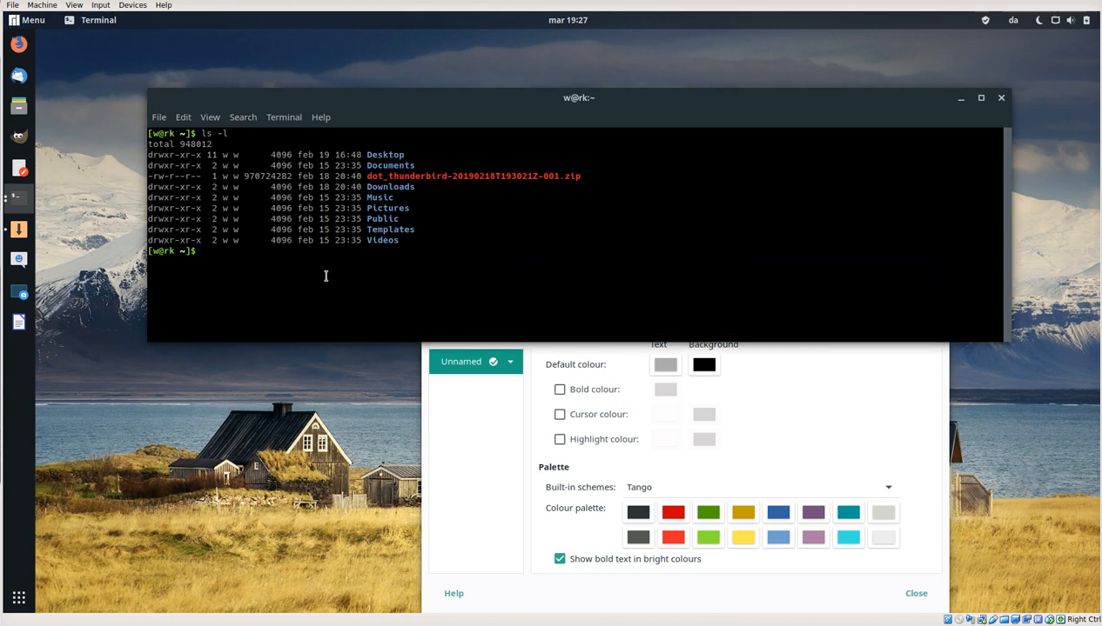
double_click(372, 229)
double_click(407, 175)
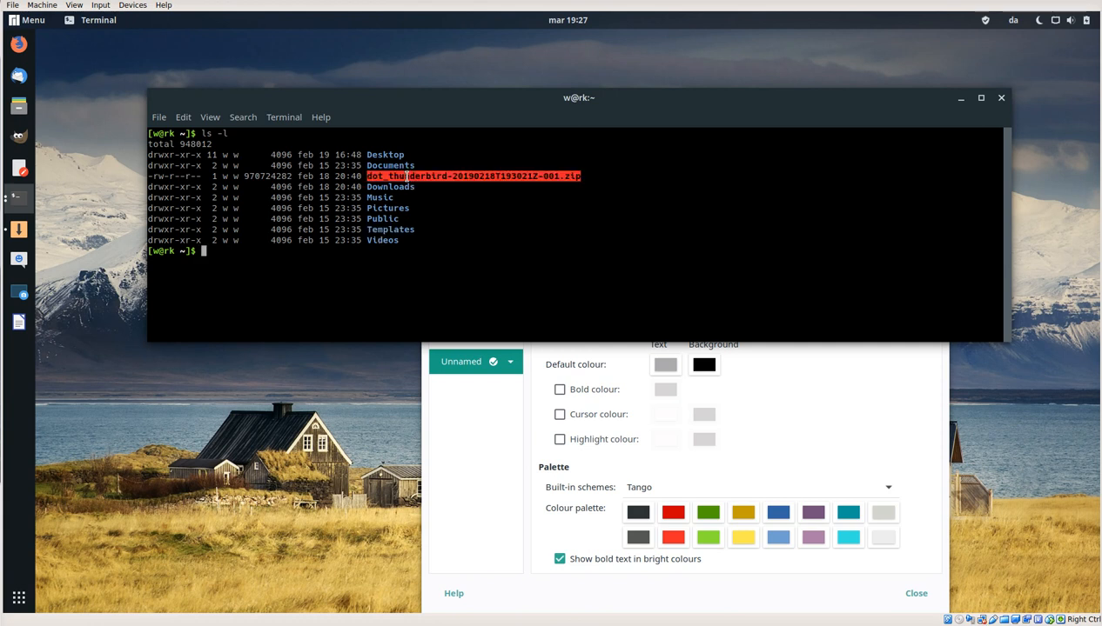
left_click(449, 198)
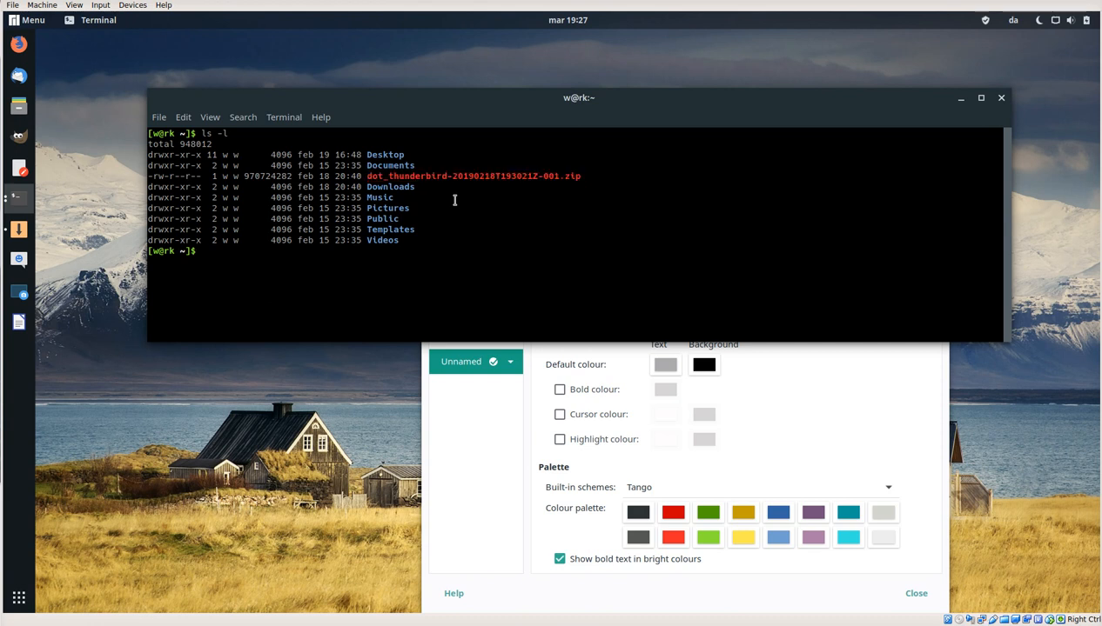
double_click(385, 231)
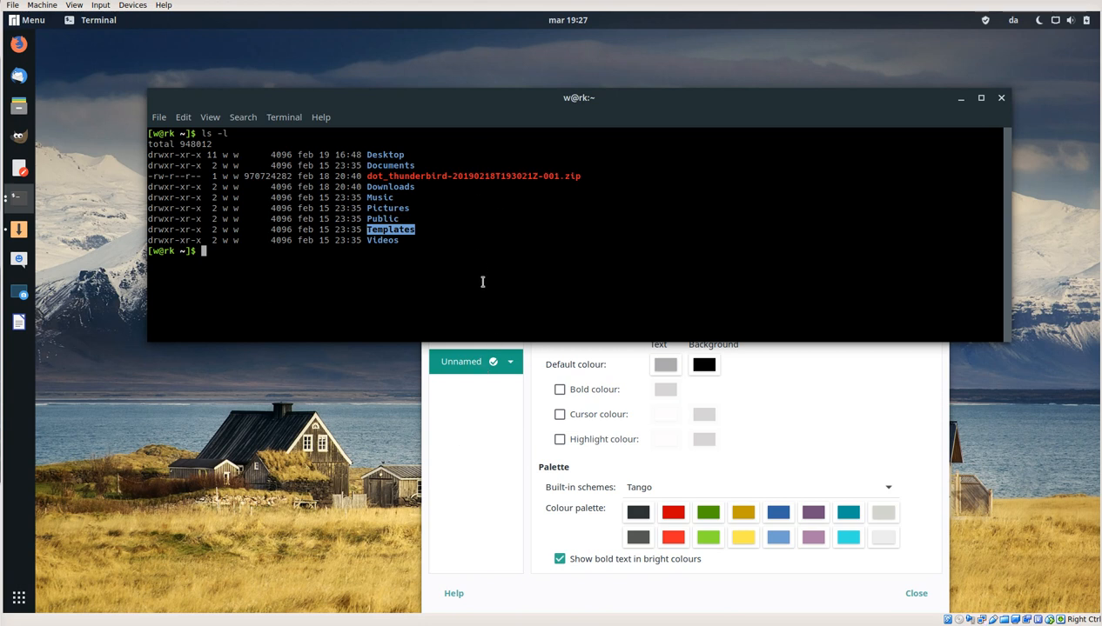
Step: Close the terminal along with its preferences window
left_click(494, 479)
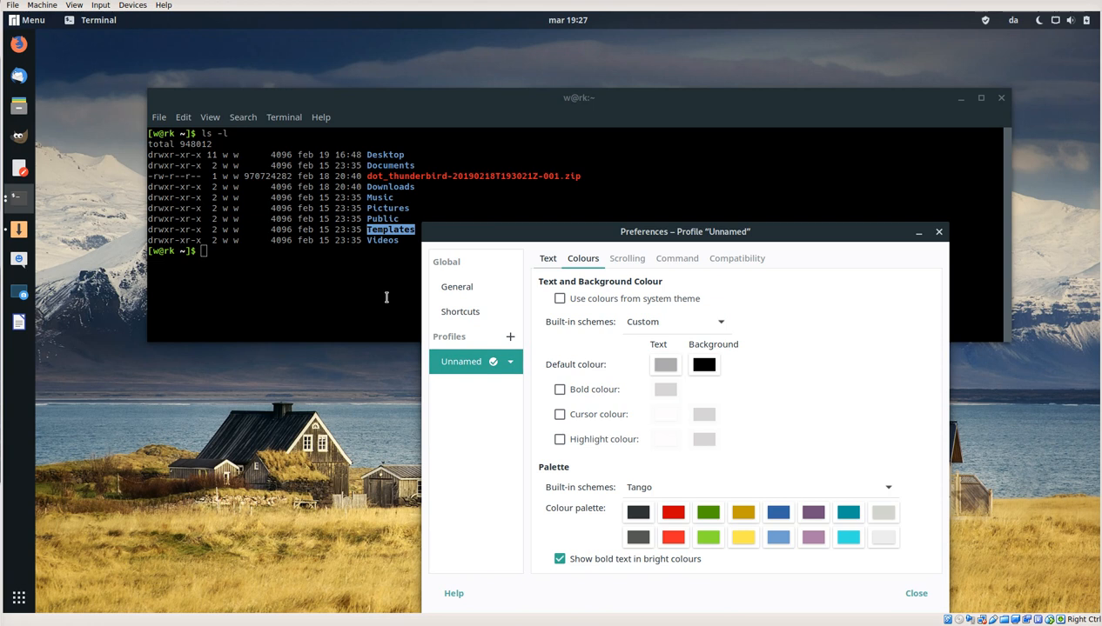
left_click(295, 283)
left_click(1000, 96)
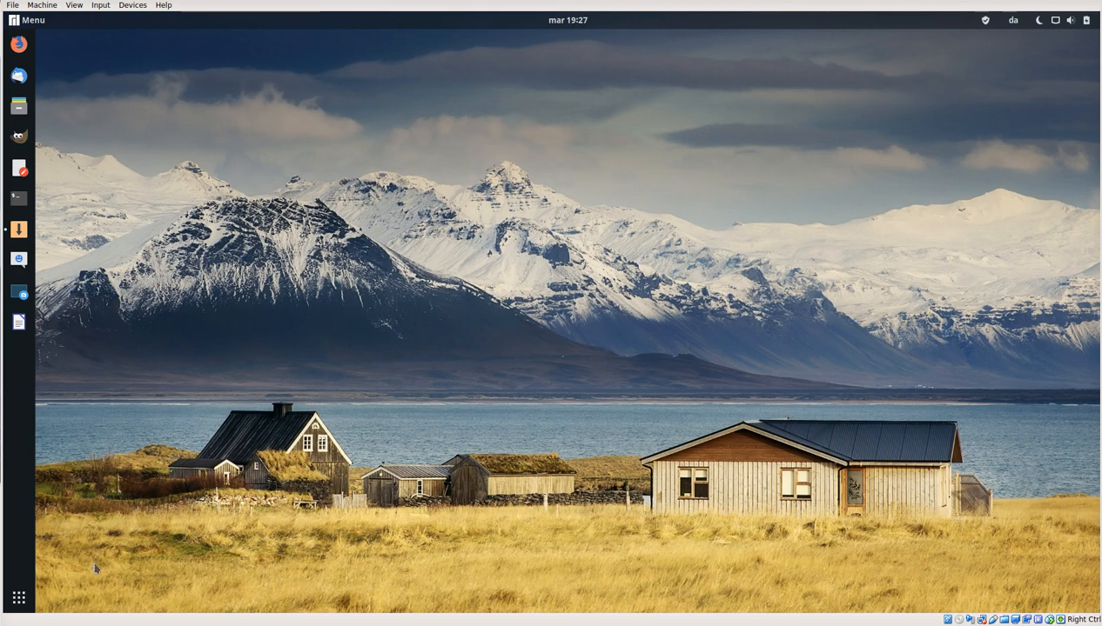
Step: Browse the grid of all installed applications, and open and close the Cheese webcam application
left_click(18, 598)
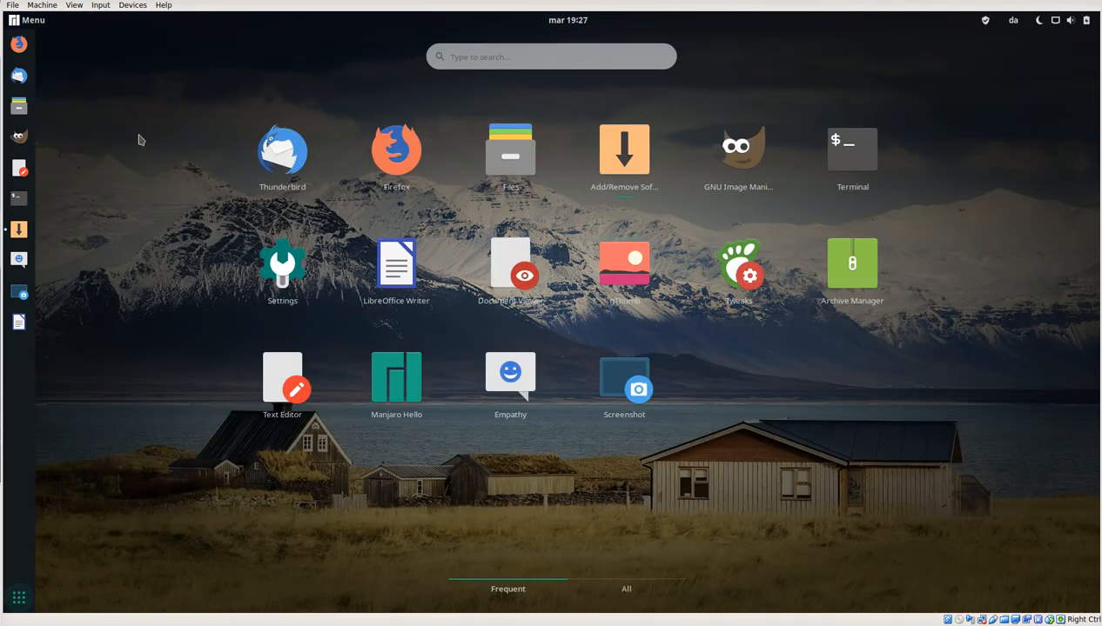
left_click(626, 591)
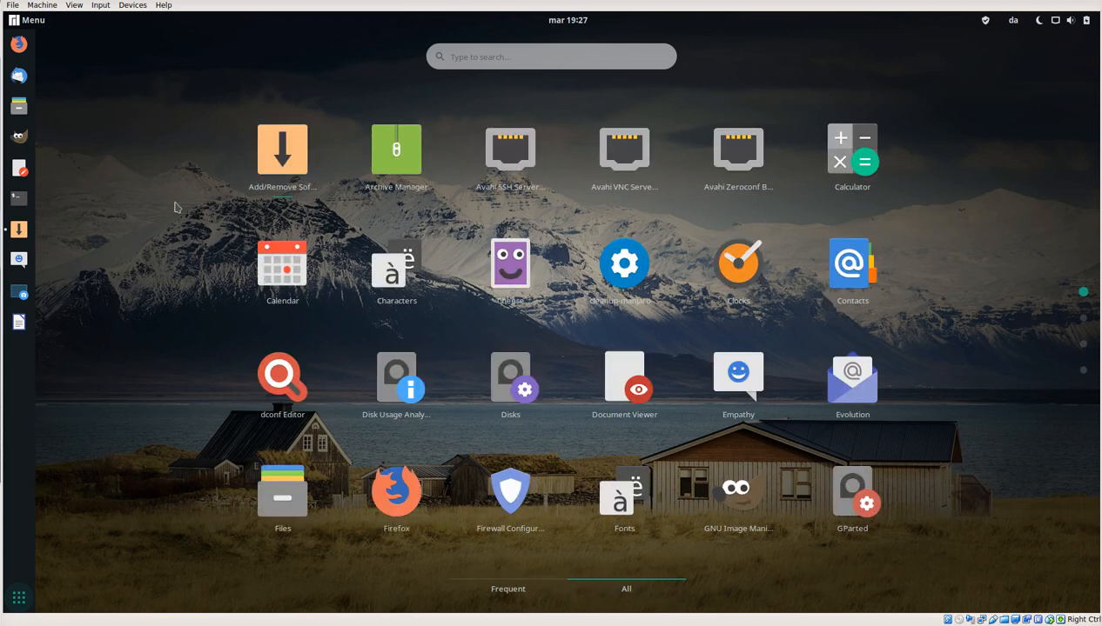
scroll(174, 207, "down", 3)
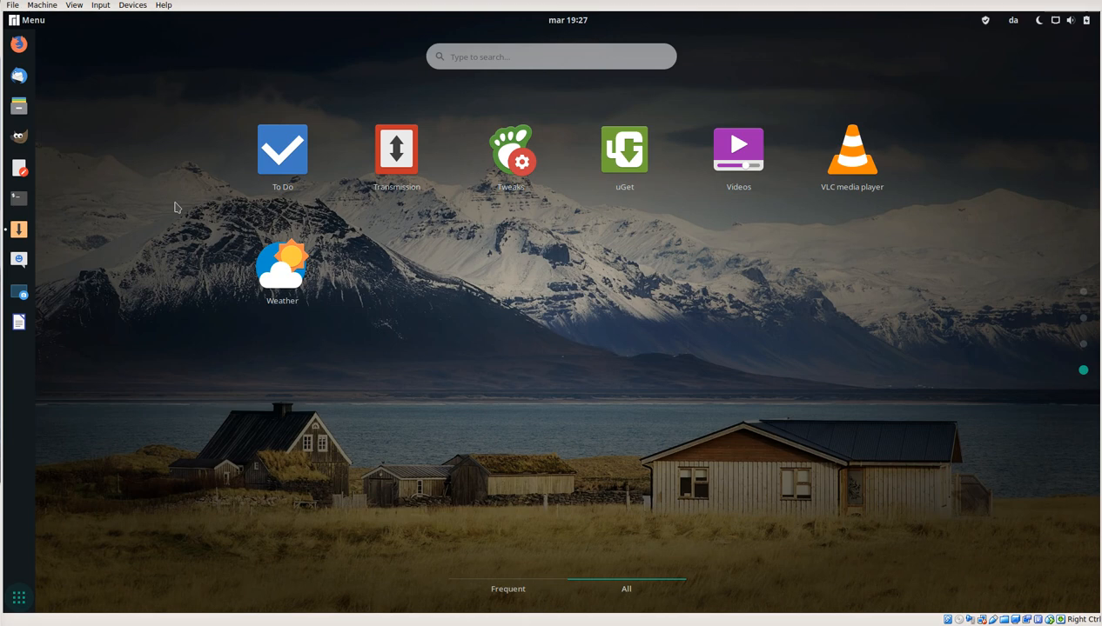
scroll(174, 207, "up", 3)
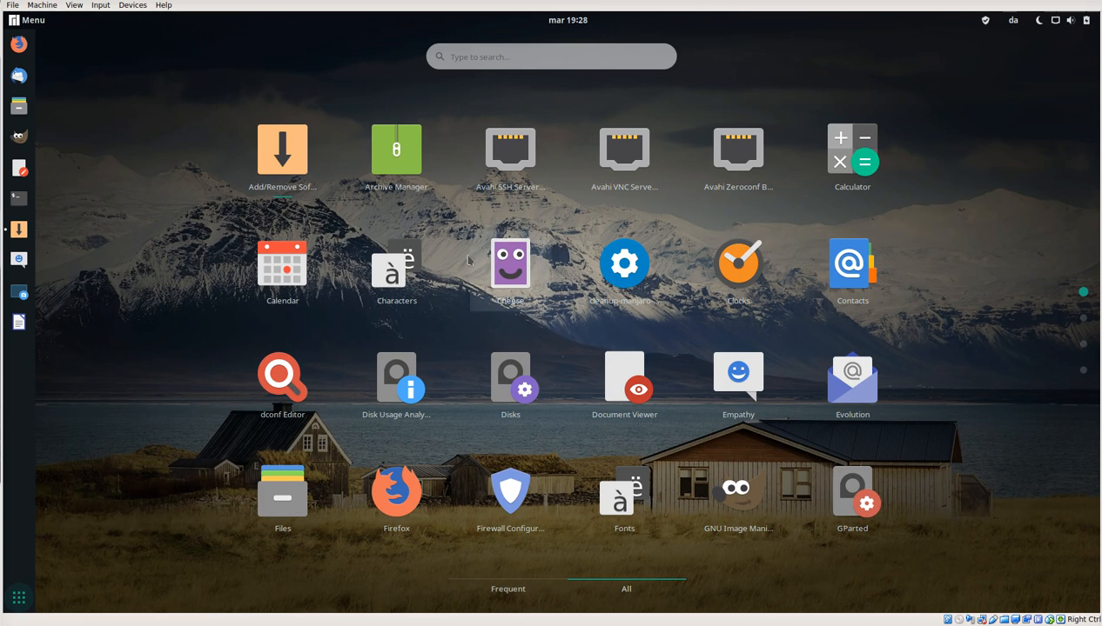
left_click(504, 265)
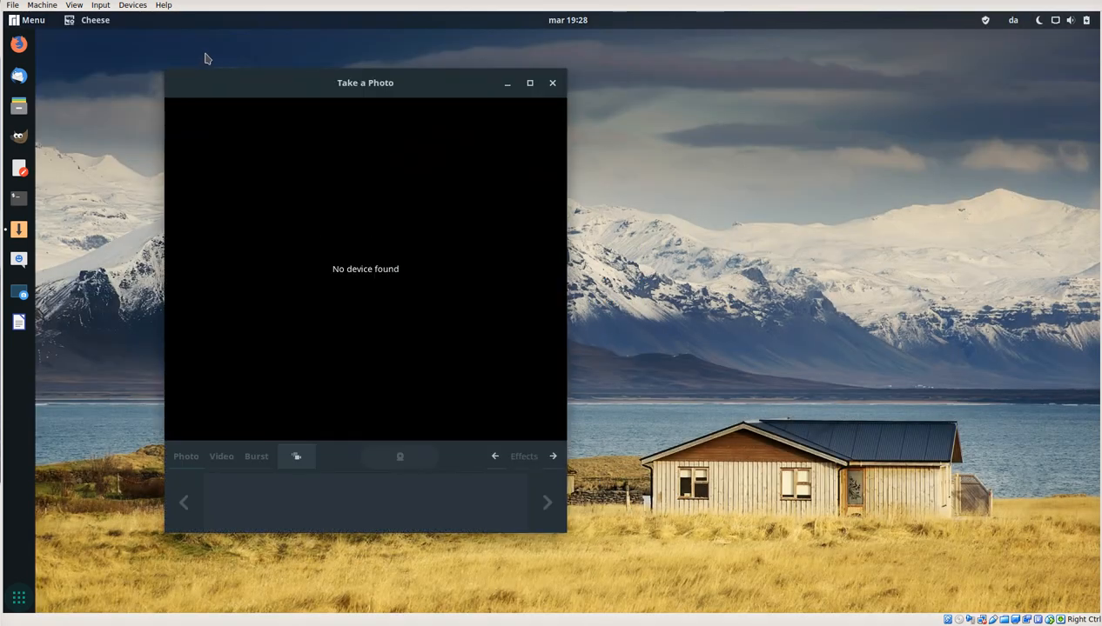
left_click(549, 83)
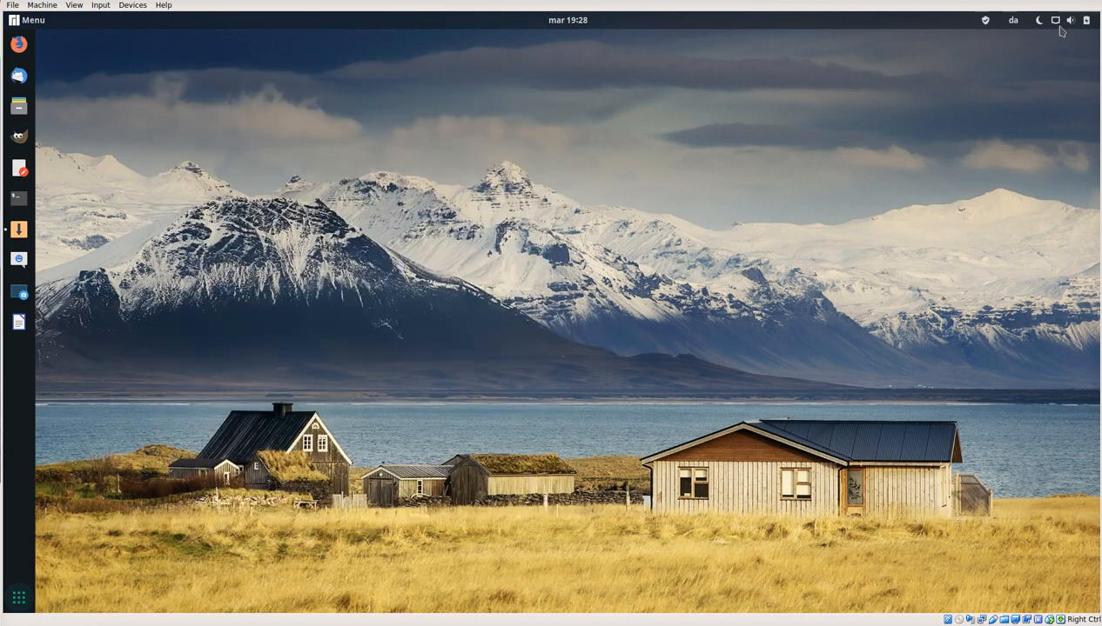